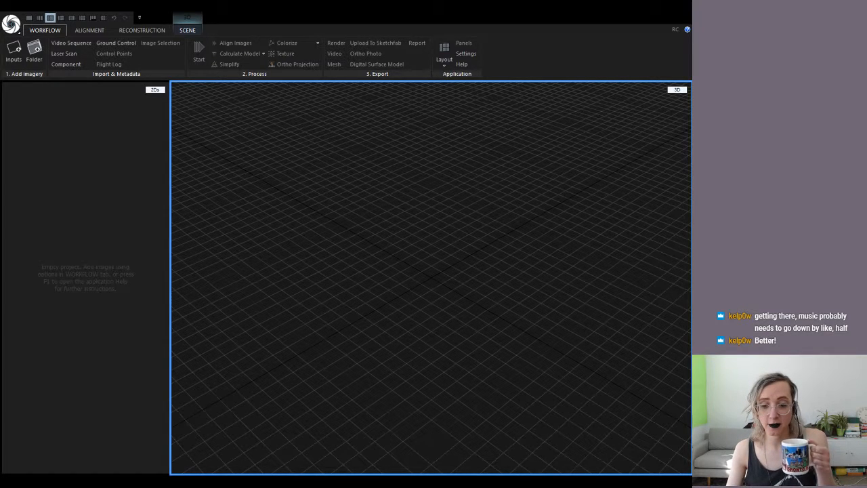
Centre the freewaypark folder window, pick stair photo DSC_0840, and show extra large icons
key("alt+Tab")
key("alt+Tab")
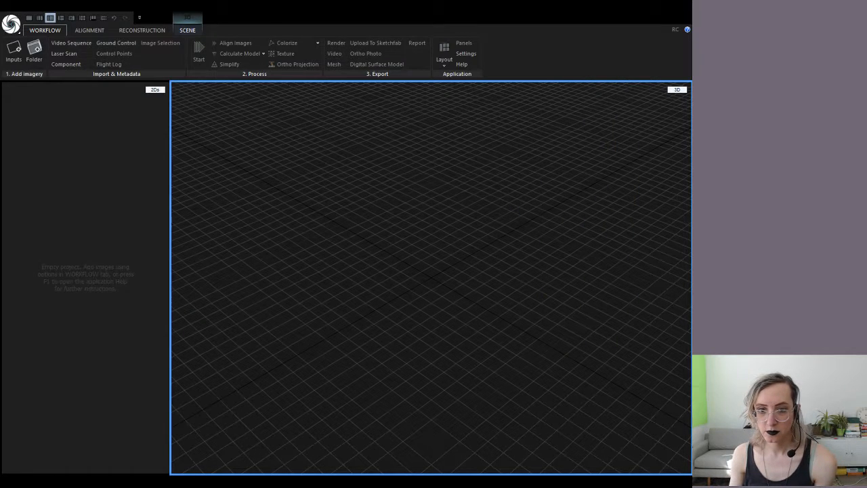
key("alt+Tab")
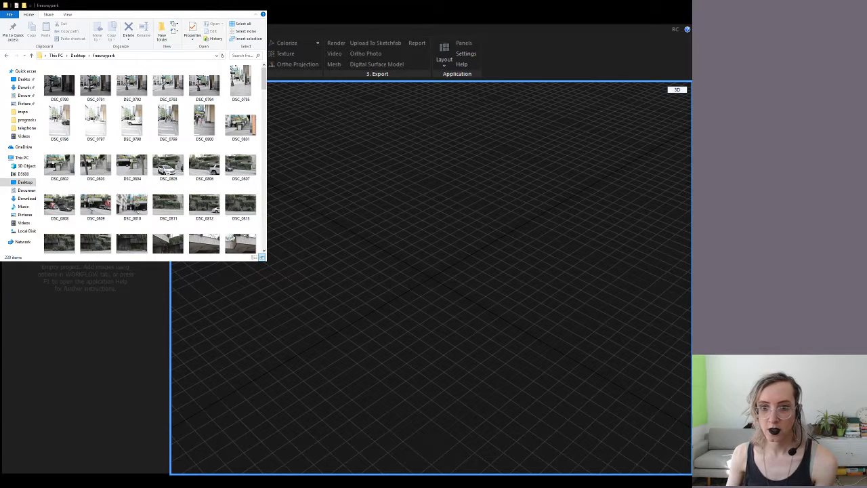
left_click_drag(149, 6, 314, 128)
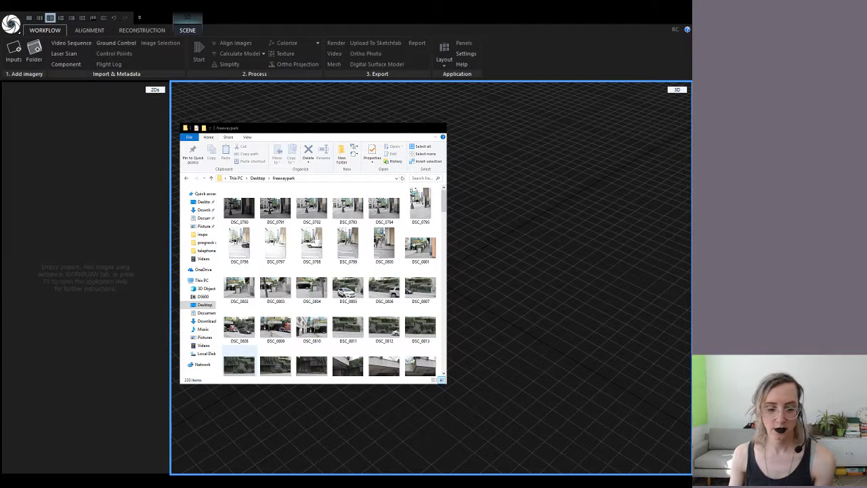
left_click(239, 366)
scroll(303, 321, "down", 5)
left_click(303, 324)
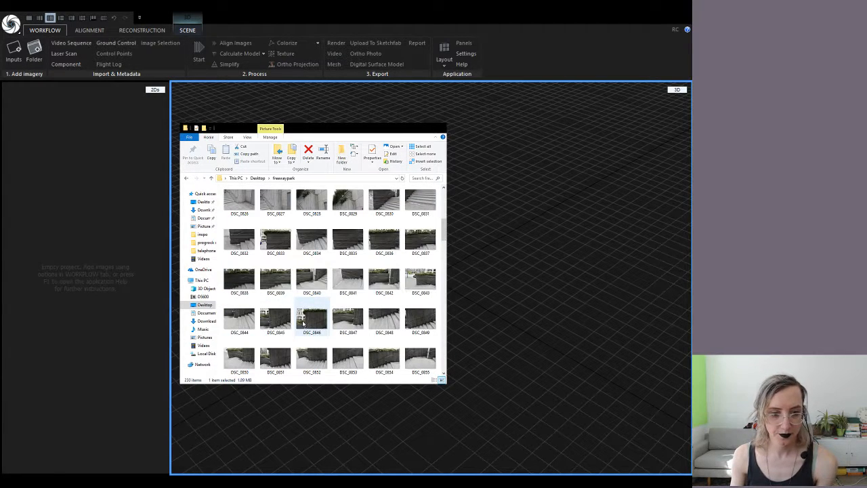
left_click(311, 279)
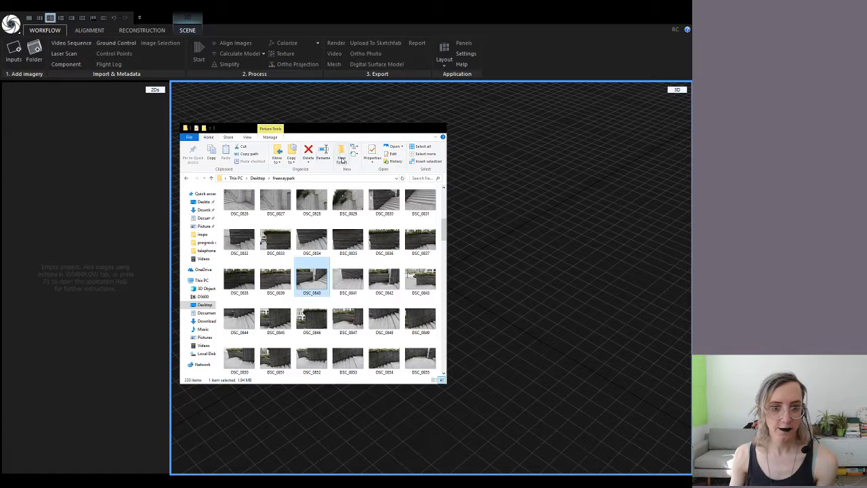
left_click(246, 136)
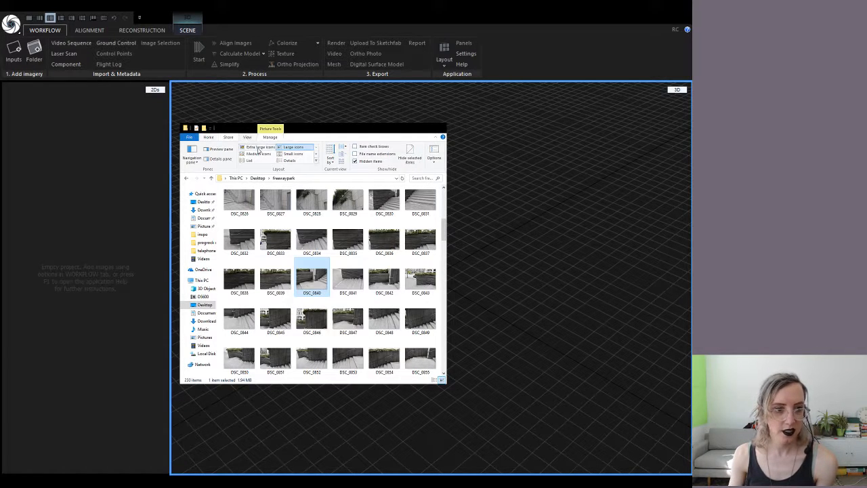
left_click(260, 146)
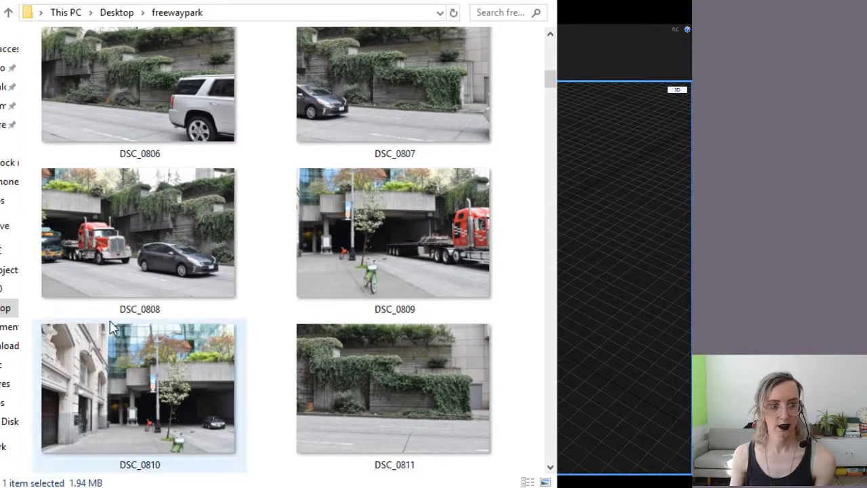
scroll(100, 255, "down", 8)
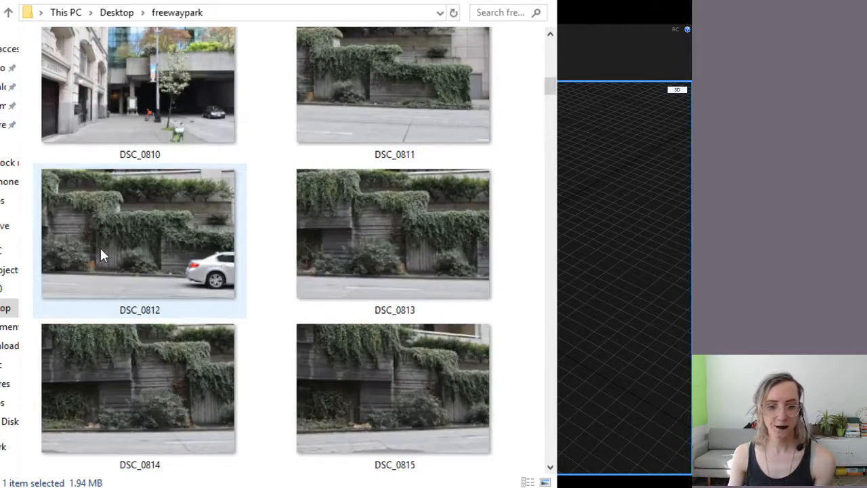
scroll(100, 255, "down", 6)
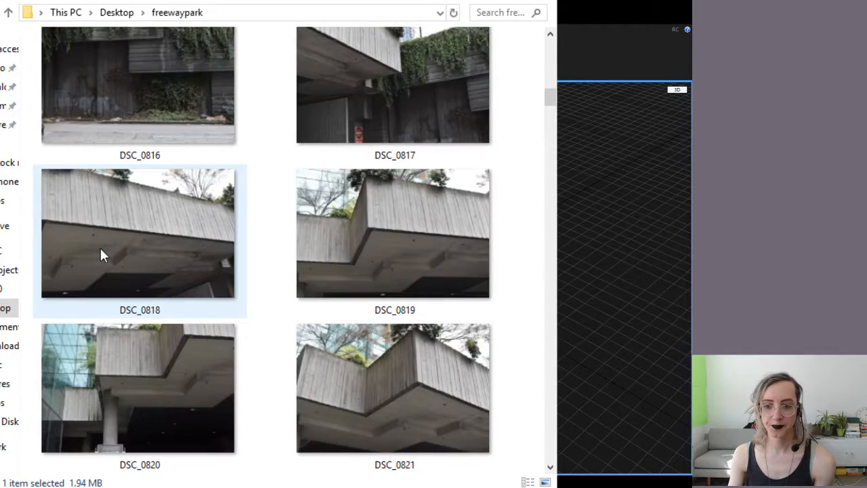
scroll(100, 254, "down", 4)
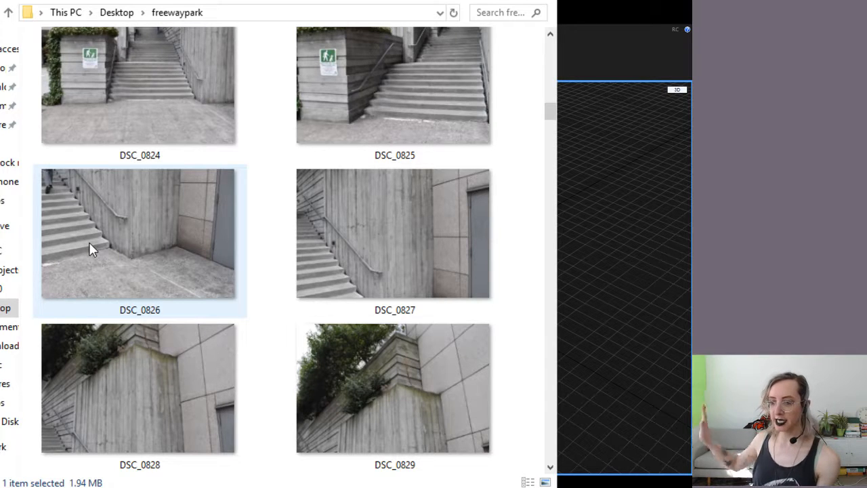
scroll(88, 242, "down", 16)
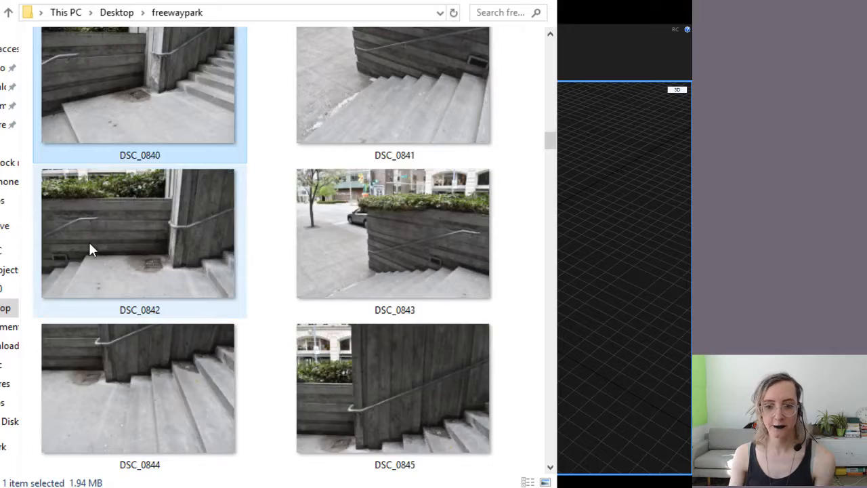
scroll(89, 243, "down", 10)
scroll(89, 244, "down", 12)
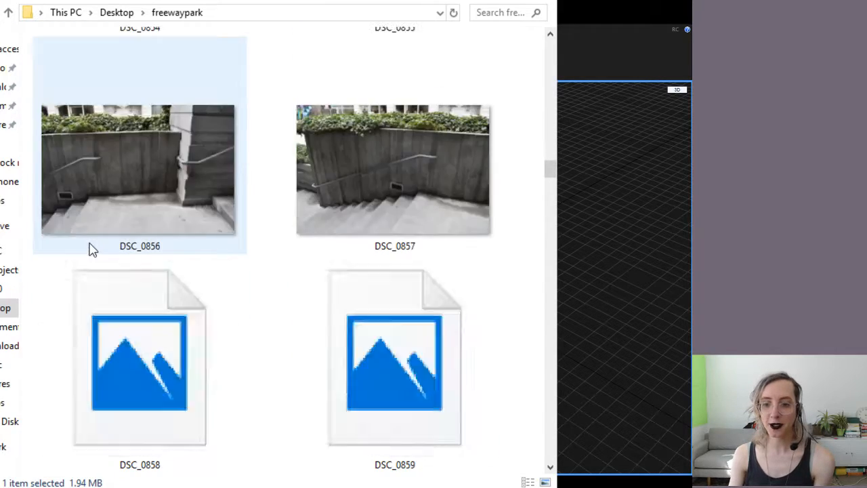
scroll(90, 249, "down", 8)
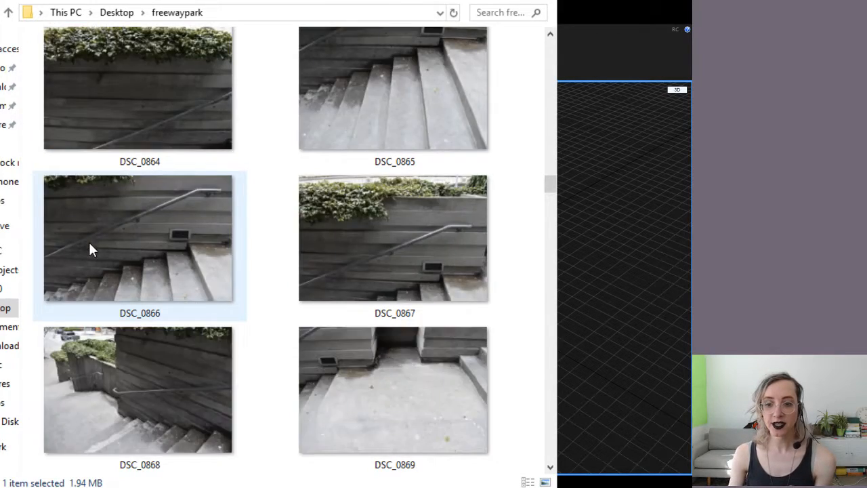
scroll(89, 242, "down", 8)
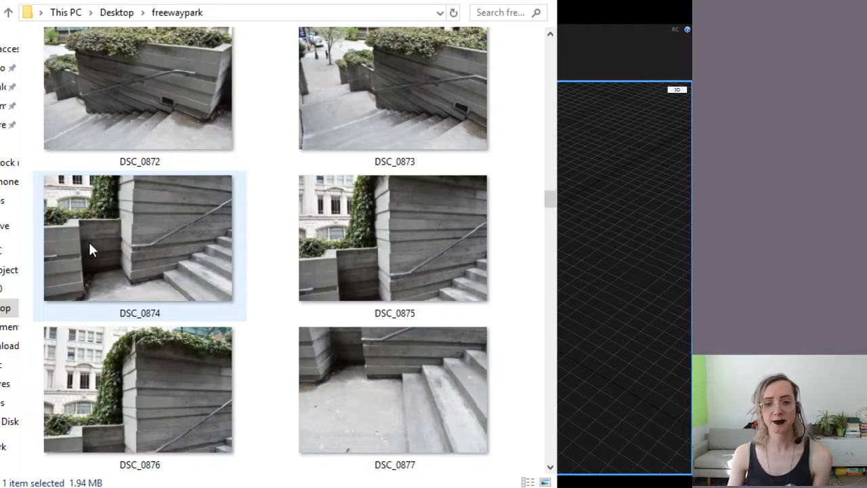
scroll(89, 244, "down", 7)
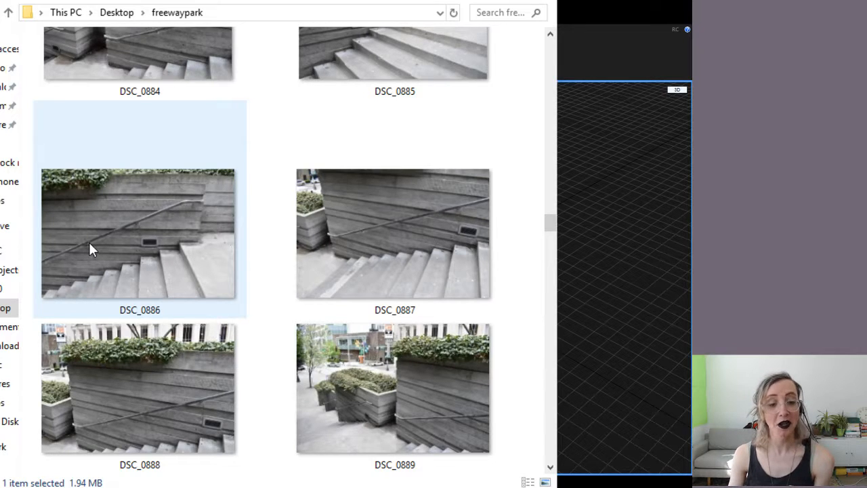
scroll(88, 244, "down", 2)
scroll(89, 244, "down", 12)
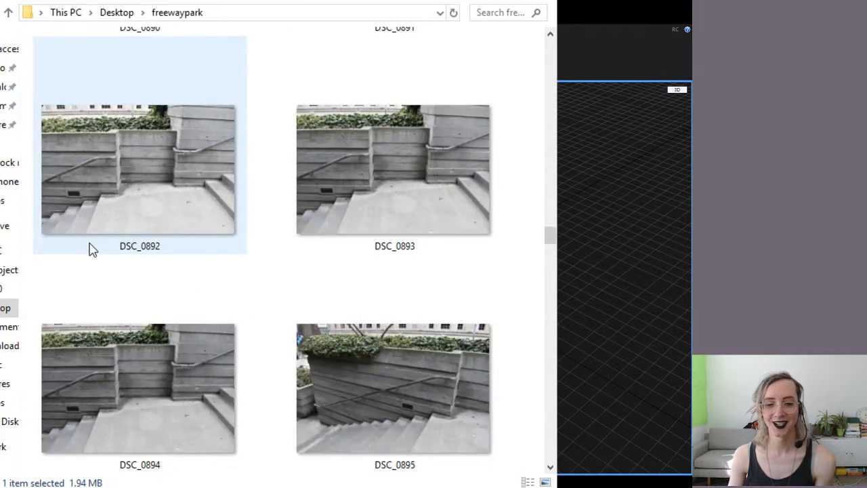
scroll(88, 244, "down", 14)
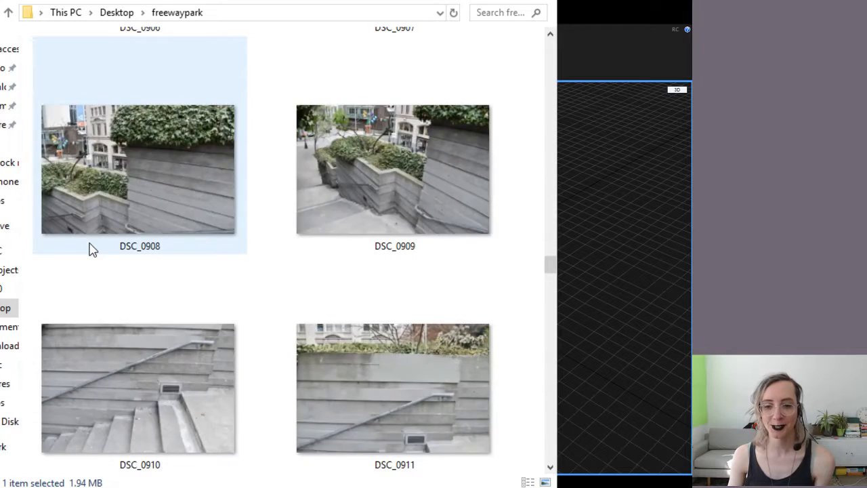
scroll(92, 249, "down", 8)
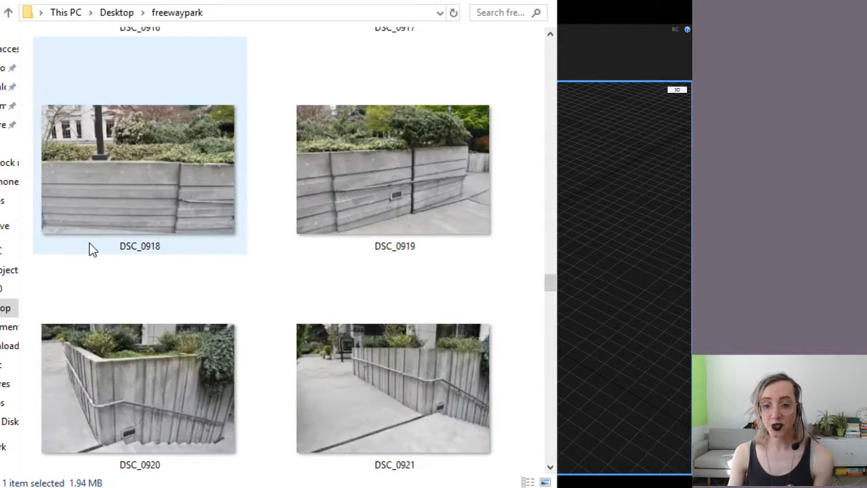
scroll(92, 250, "down", 8)
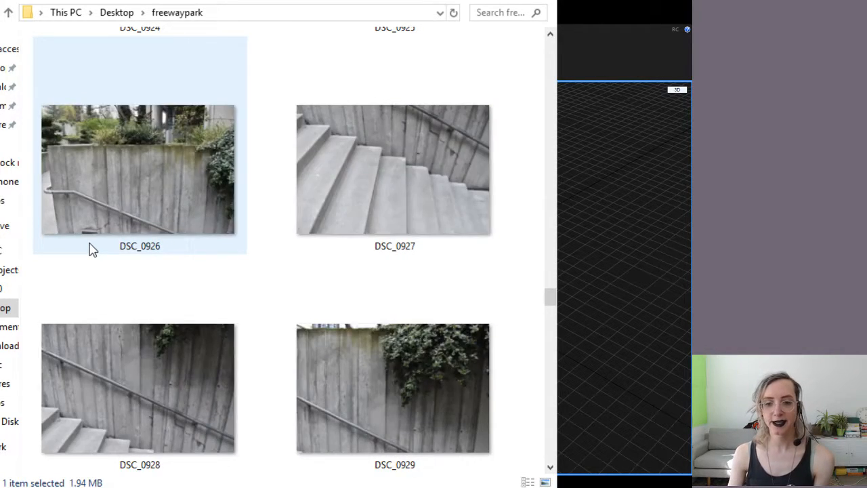
scroll(92, 249, "down", 10)
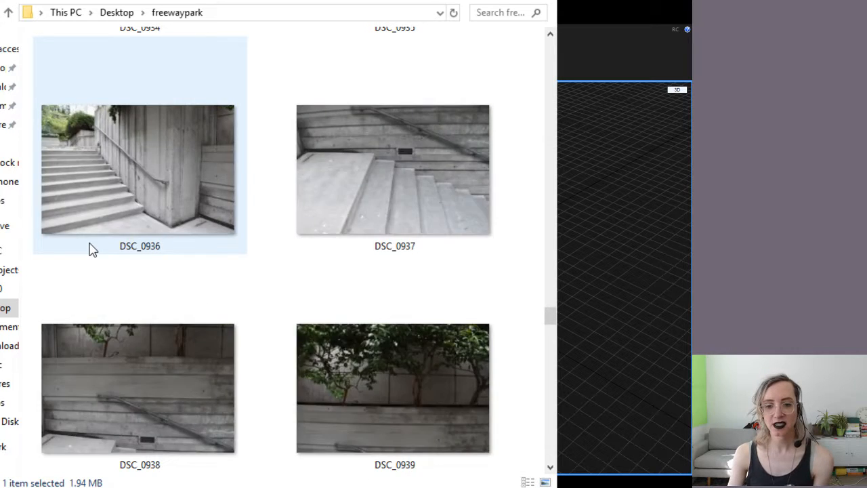
scroll(92, 249, "down", 4)
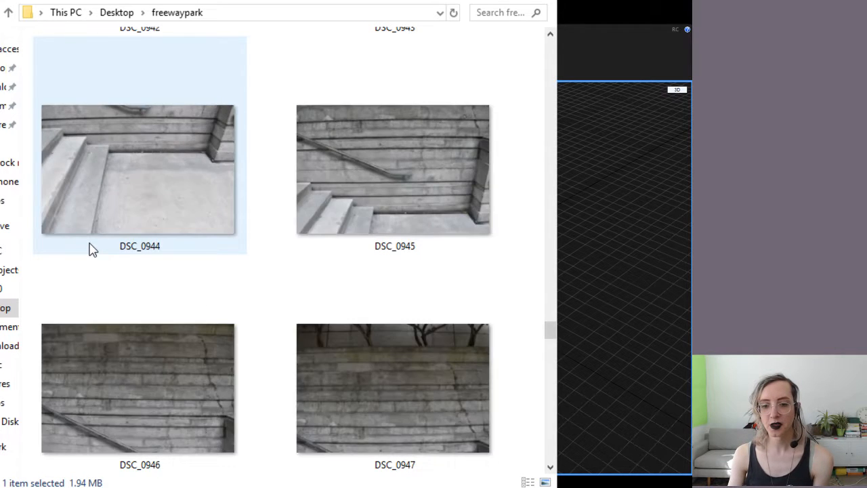
scroll(92, 250, "down", 10)
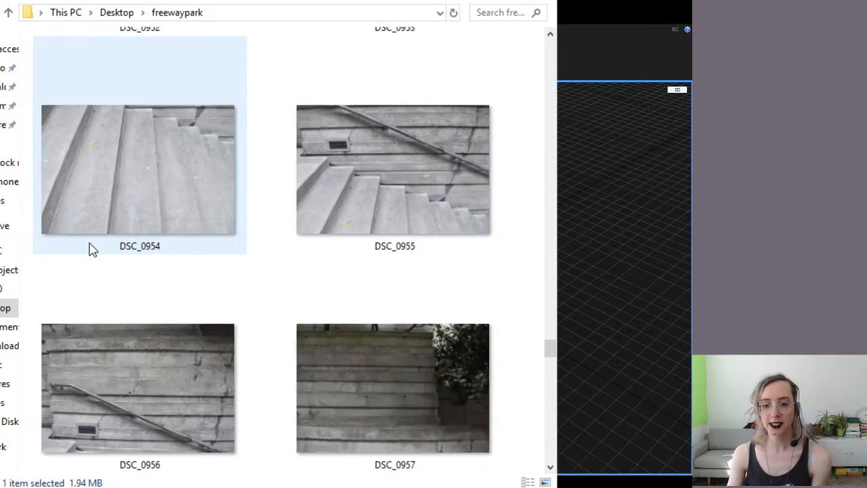
scroll(92, 249, "down", 10)
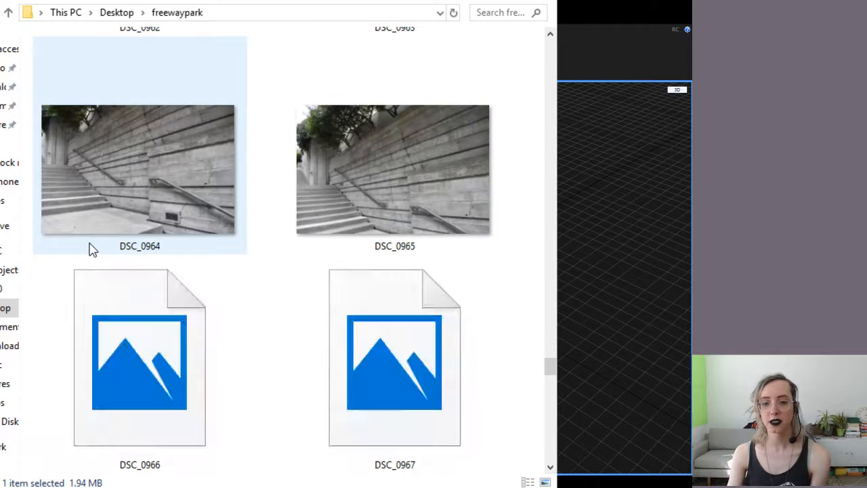
scroll(92, 249, "down", 2)
scroll(92, 249, "down", 2)
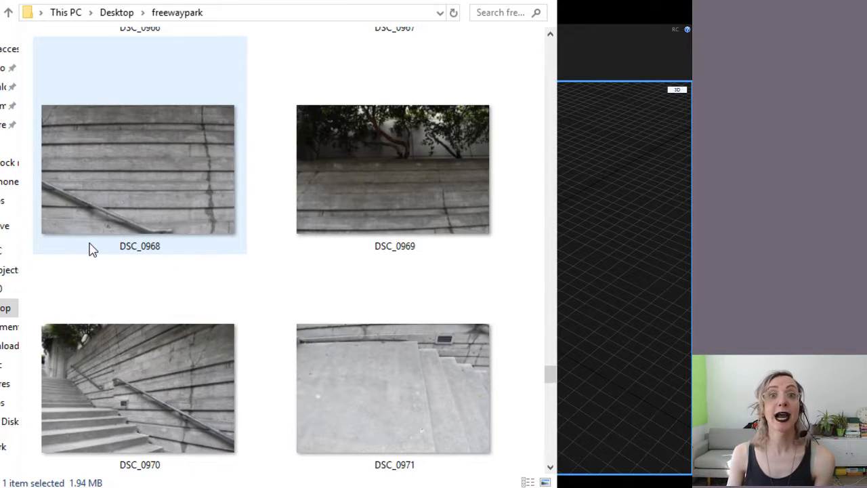
scroll(92, 249, "down", 8)
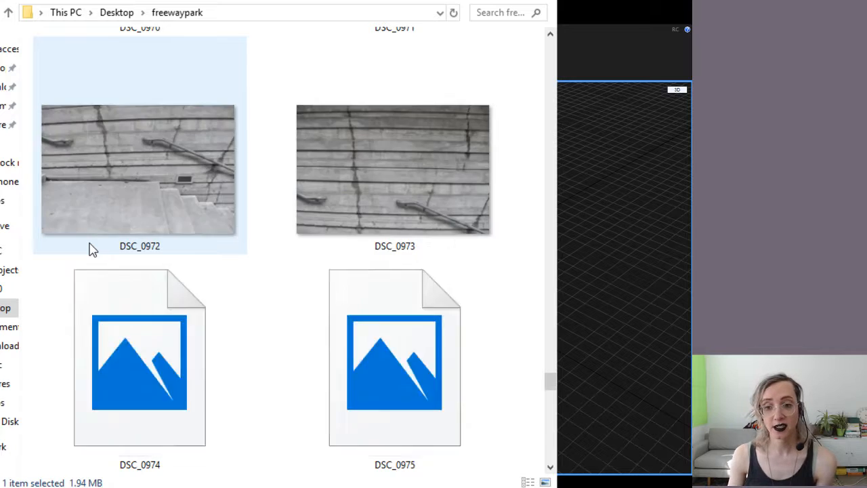
scroll(92, 249, "down", 6)
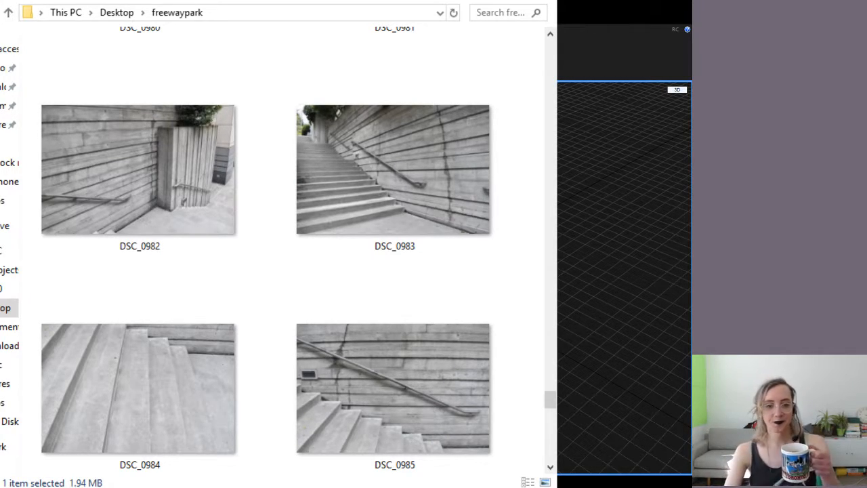
scroll(376, 261, "up", 20)
scroll(386, 257, "up", 20)
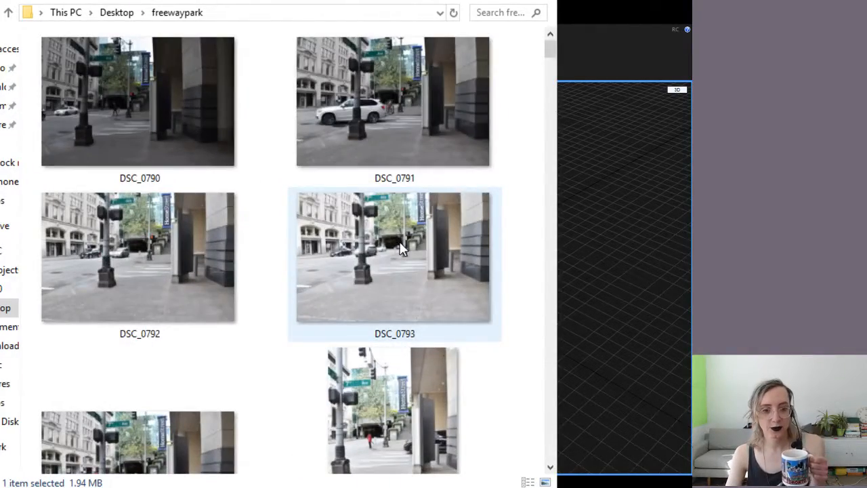
key("Down")
key("Down")
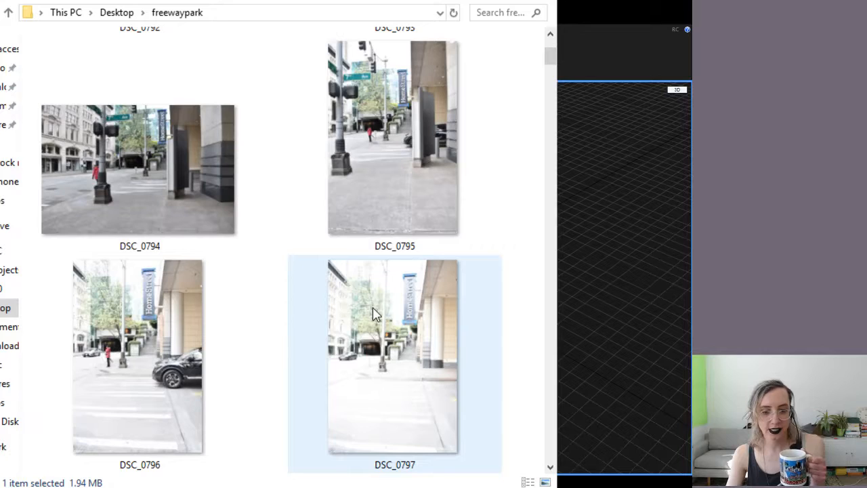
key("Down")
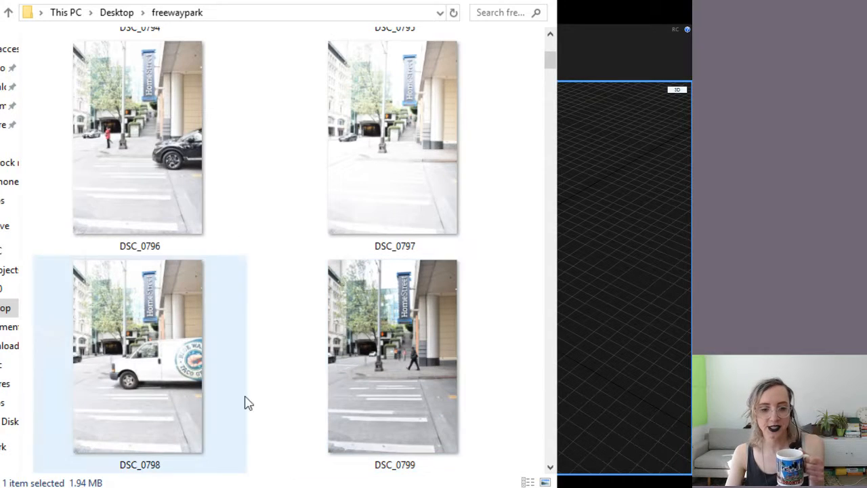
scroll(376, 218, "down", 5)
scroll(361, 239, "up", 2)
scroll(361, 245, "up", 3)
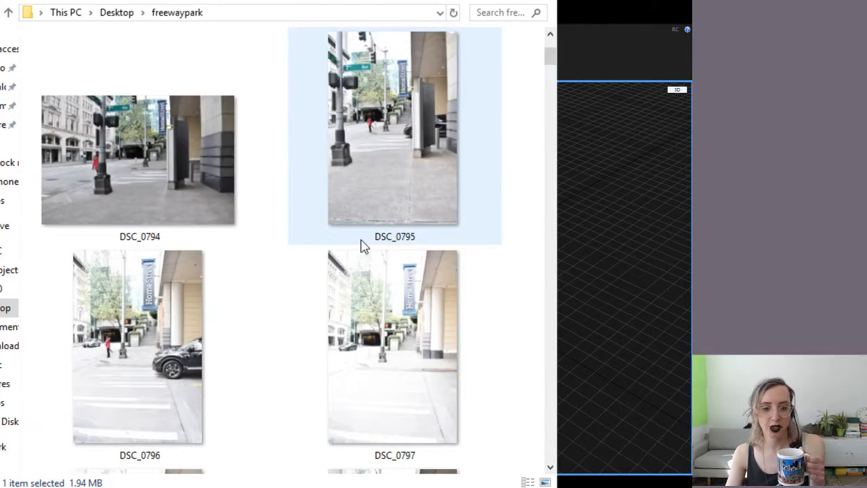
scroll(360, 246, "down", 3)
scroll(358, 247, "up", 3)
scroll(359, 246, "down", 5)
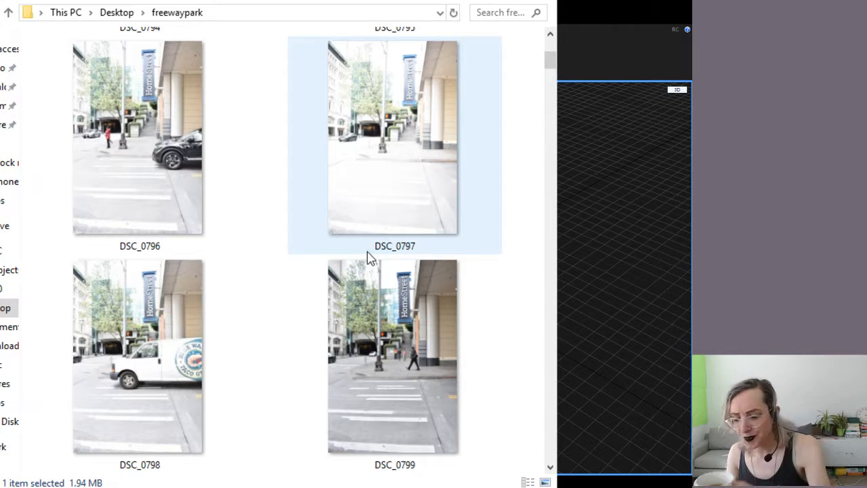
Select street-corner photos DSC_0800 down through DSC_0795 in the freewaypark folder
left_click(369, 274)
scroll(327, 338, "down", 2)
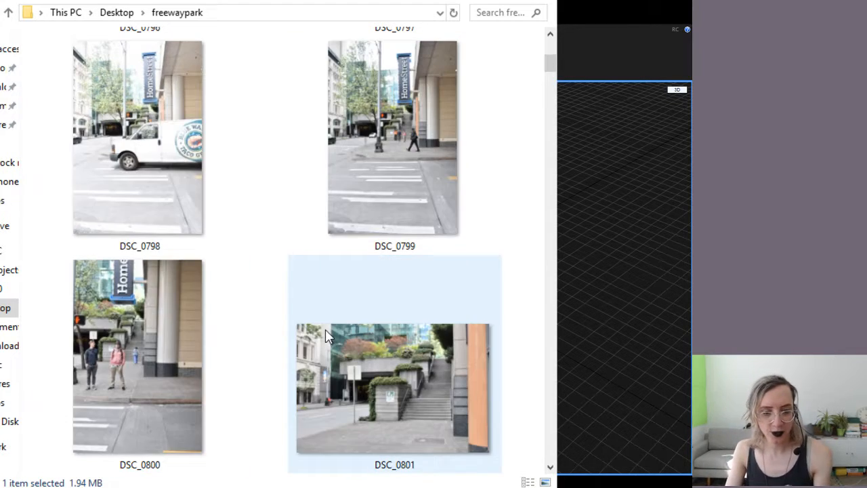
left_click(174, 402)
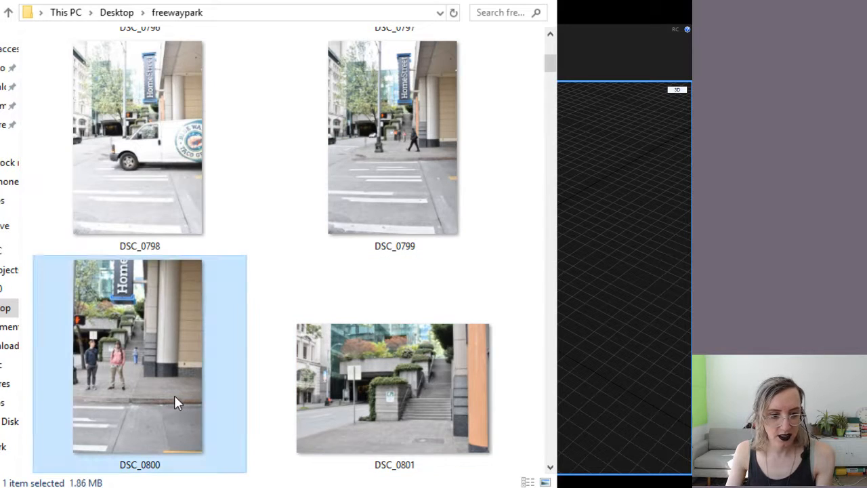
left_click(344, 229, "ctrl")
left_click(148, 166, "ctrl")
scroll(174, 197, "up", 5)
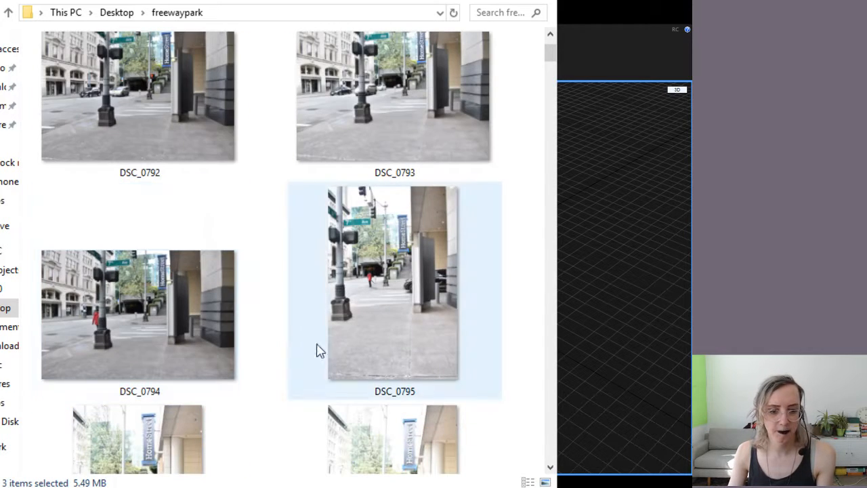
left_click(371, 434, "ctrl")
scroll(372, 430, "down", 2)
left_click(157, 409, "ctrl")
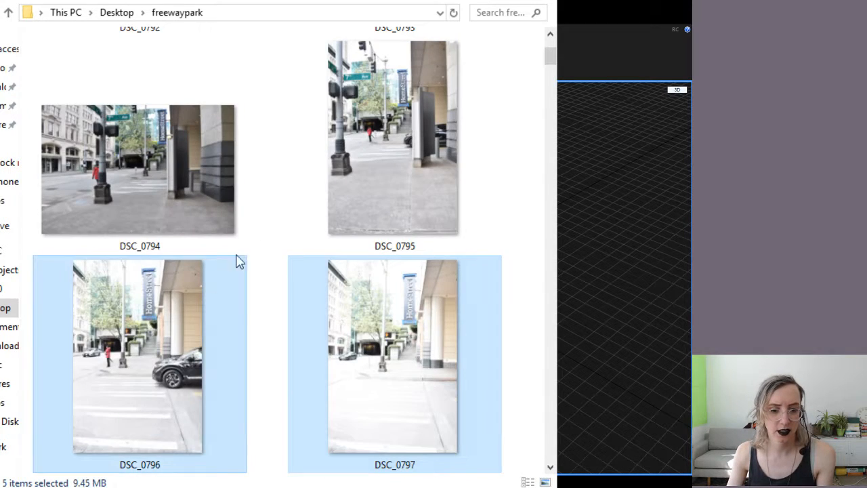
left_click(341, 188, "ctrl")
Add DSC_0794 through DSC_0790 to the selection and delete all 11 photos
left_click(206, 174, "ctrl")
scroll(310, 163, "up", 3)
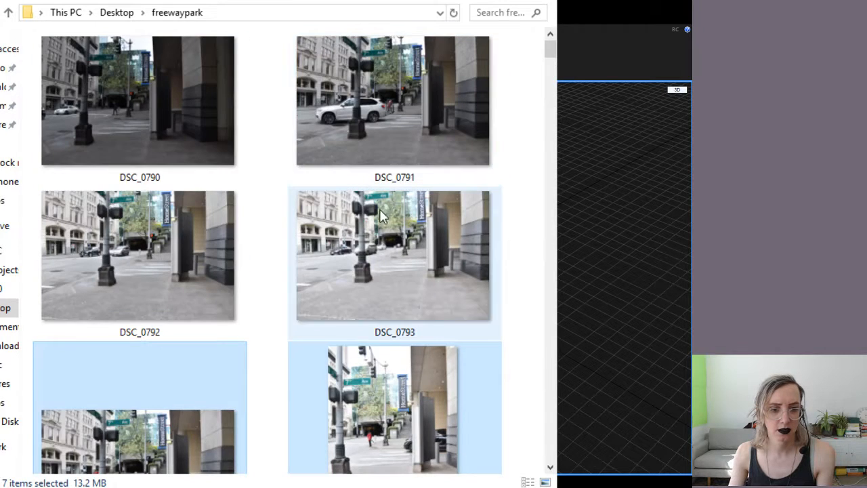
left_click(380, 227, "ctrl")
left_click(188, 233, "ctrl")
left_click(347, 92, "ctrl")
left_click(236, 91, "ctrl")
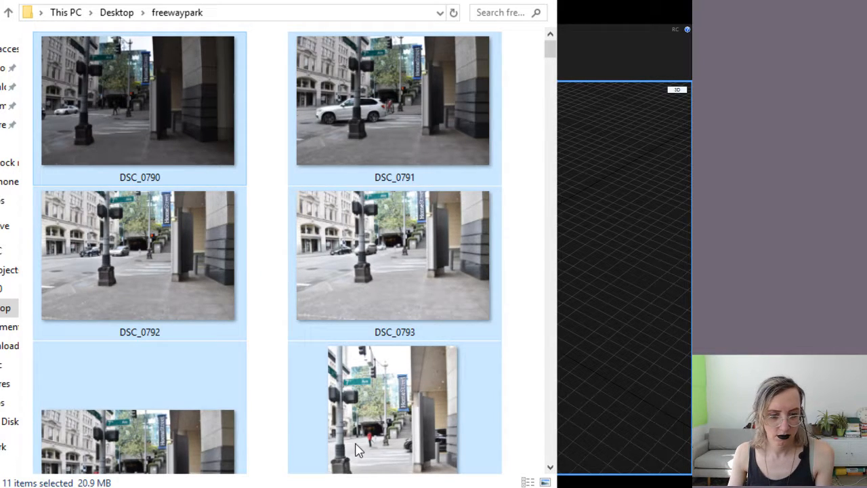
key("Delete")
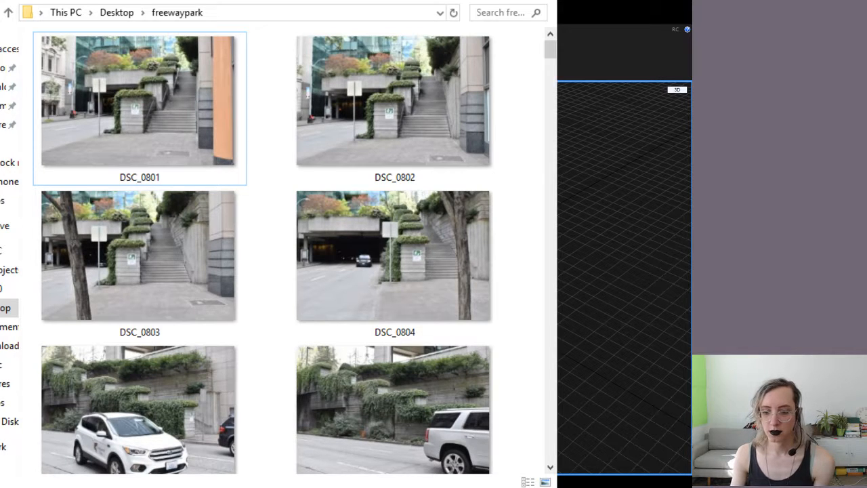
Leave the freewaypark folder and return to the empty RealityCapture project
key("alt+Tab")
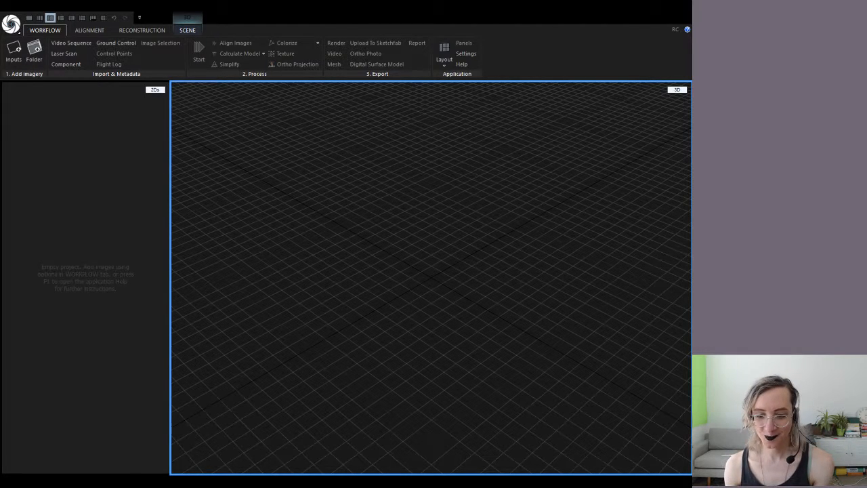
Switch to the Freeway park slideshow running full screen on Slide 1
key("alt+Tab")
mouse_move(122, 440)
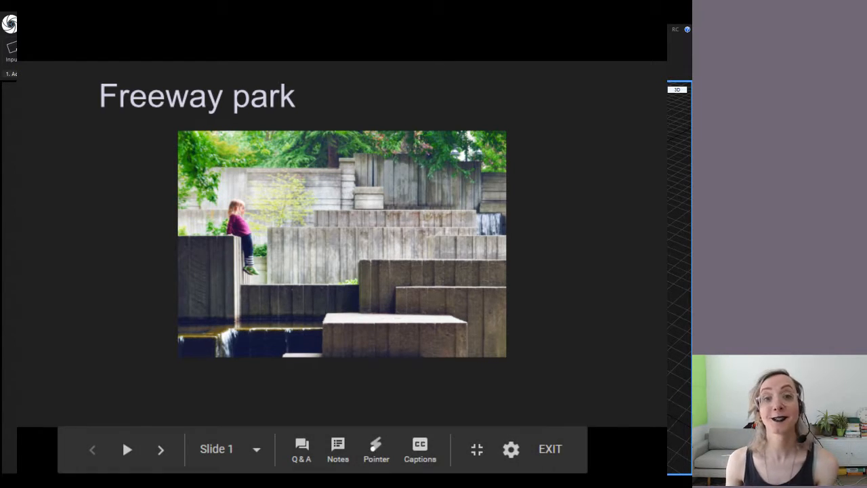
key("Right")
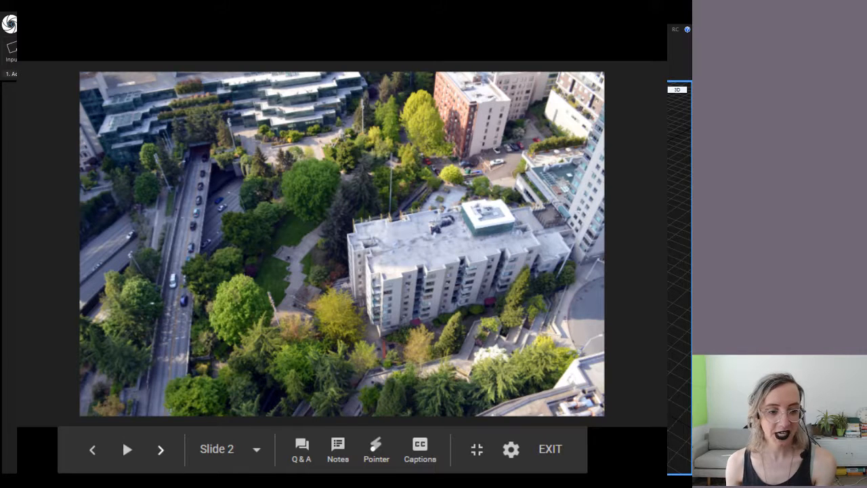
key("Right")
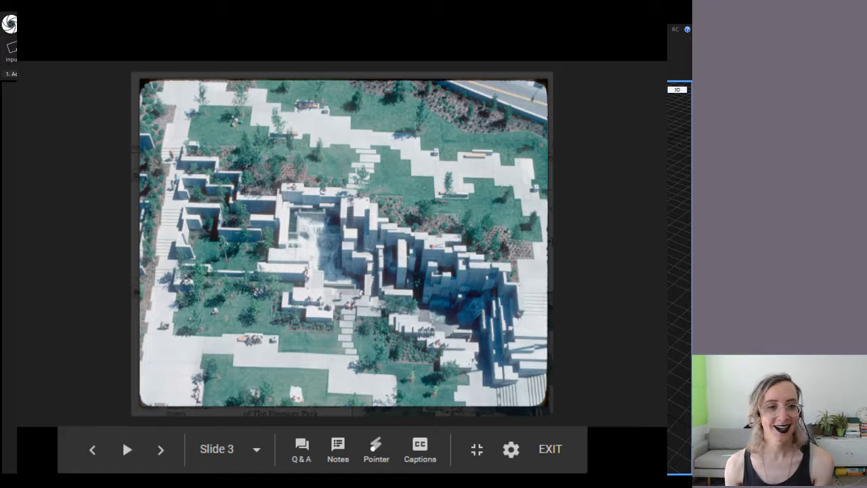
key("Left")
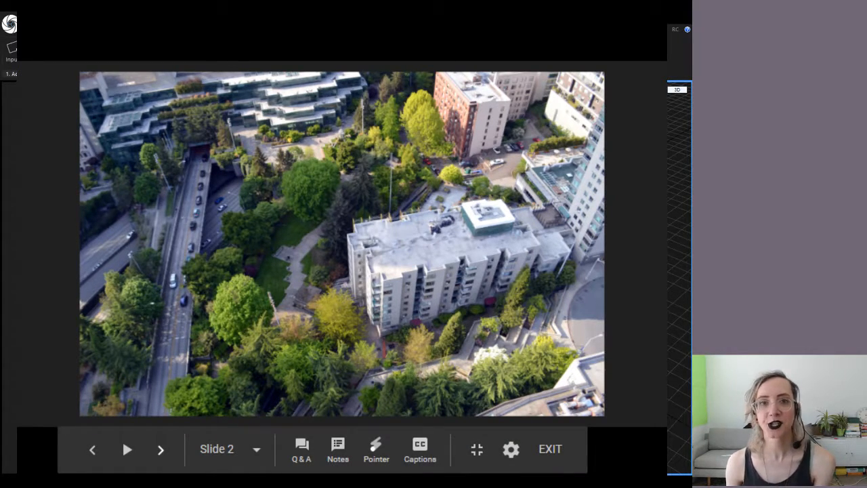
key("Right")
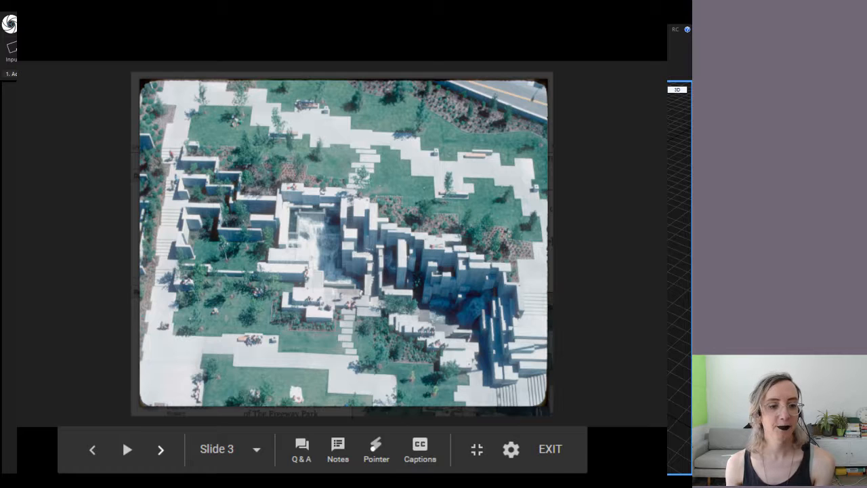
key("Right")
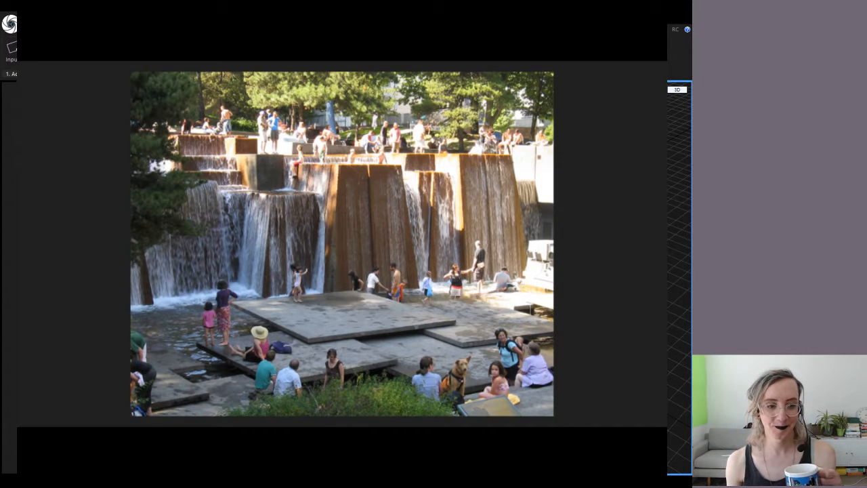
mouse_move(122, 439)
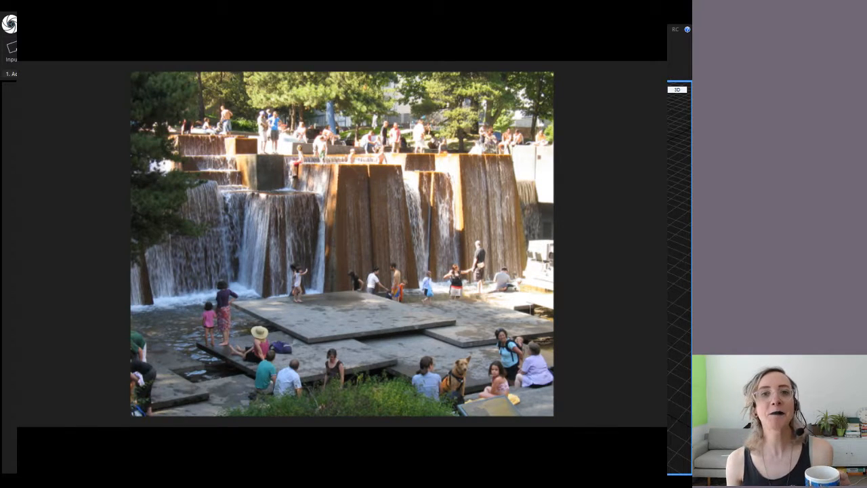
mouse_move(160, 449)
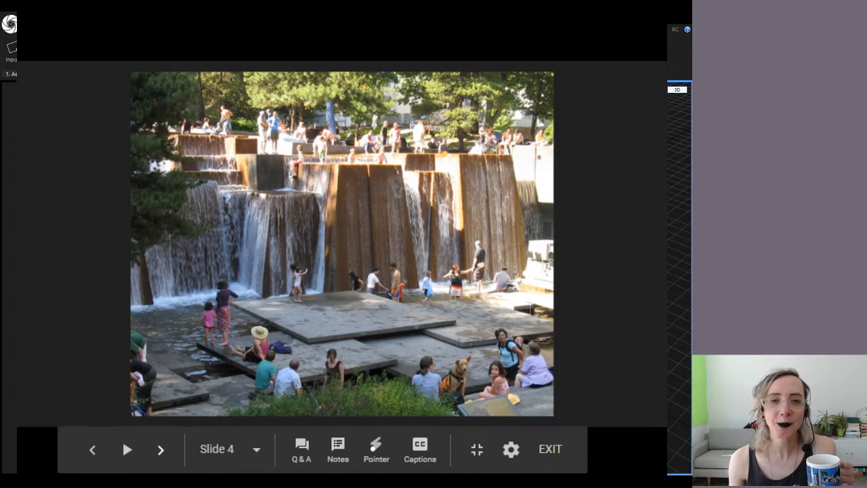
Move through the aerial park photo and Destiny 2 art slides to the cosplay video slide
key("Right")
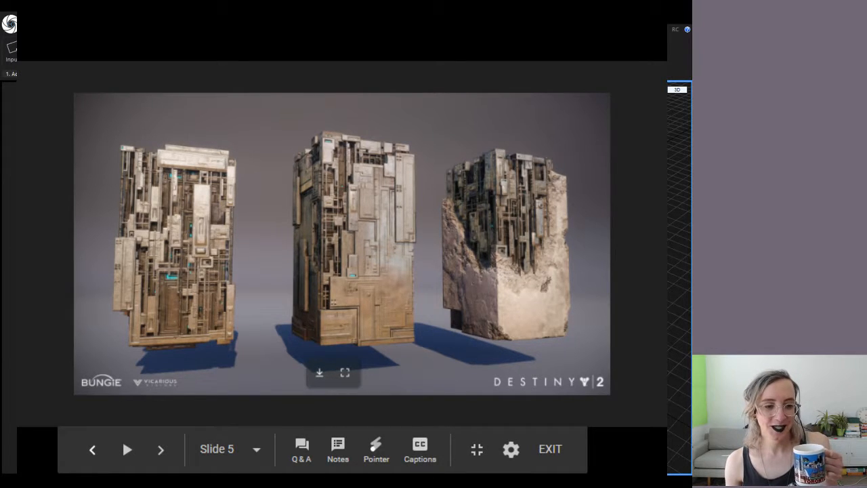
key("Left")
key("Left")
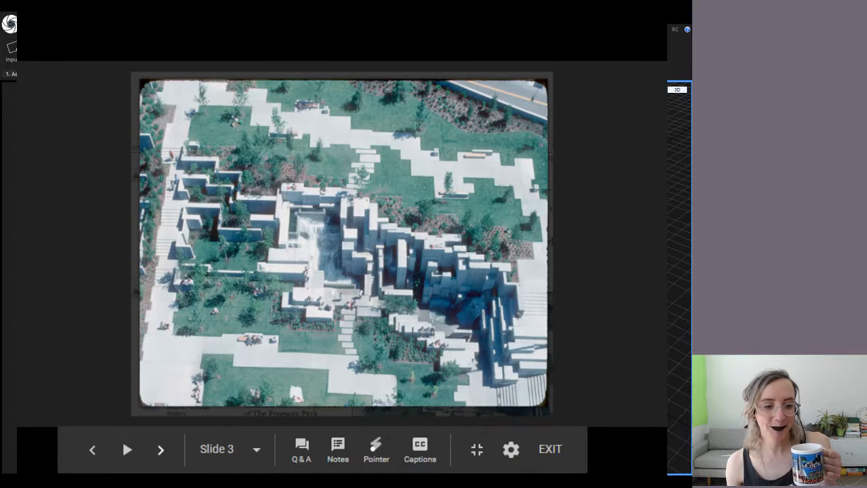
key("Right")
key("Right")
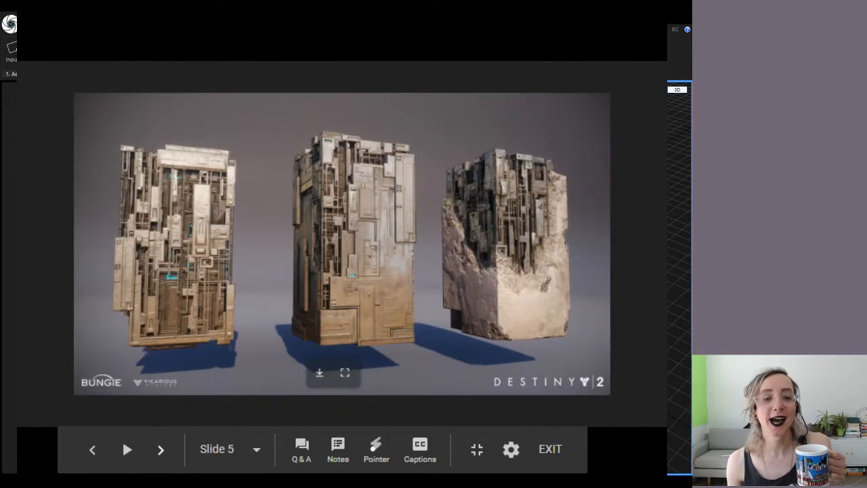
key("Right")
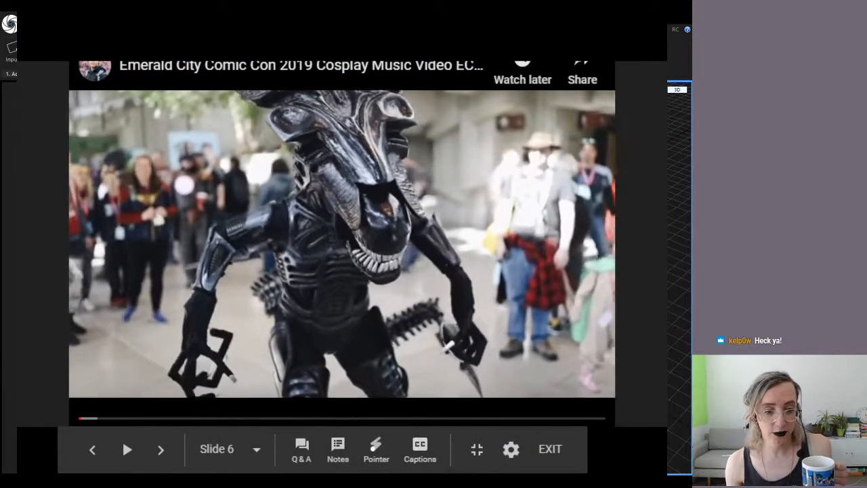
Pause, resume and skip ahead in the cosplay video, then advance to the paper map slide
key("space")
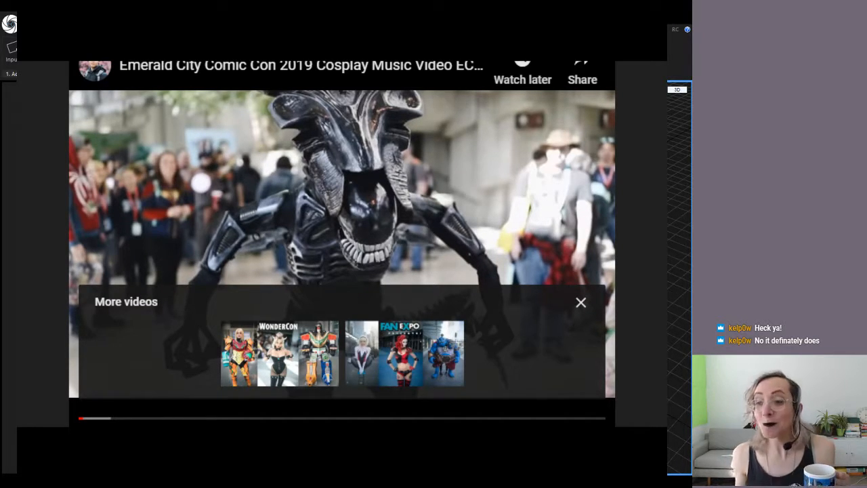
key("space")
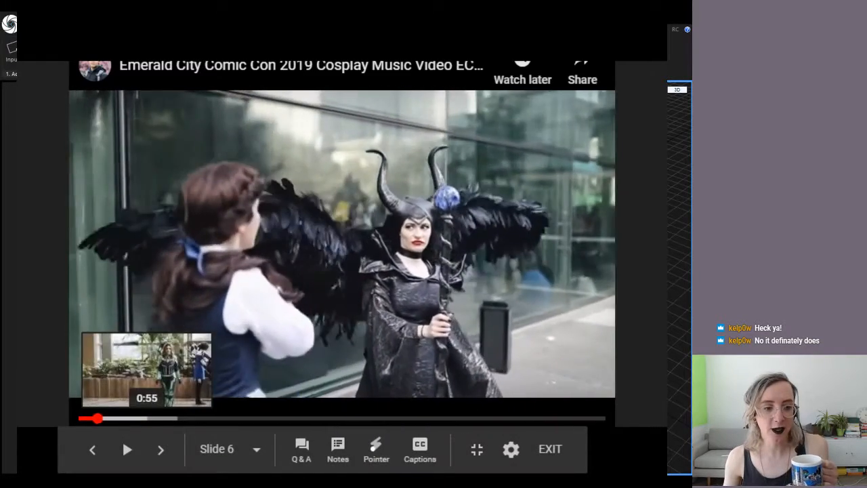
left_click(147, 418)
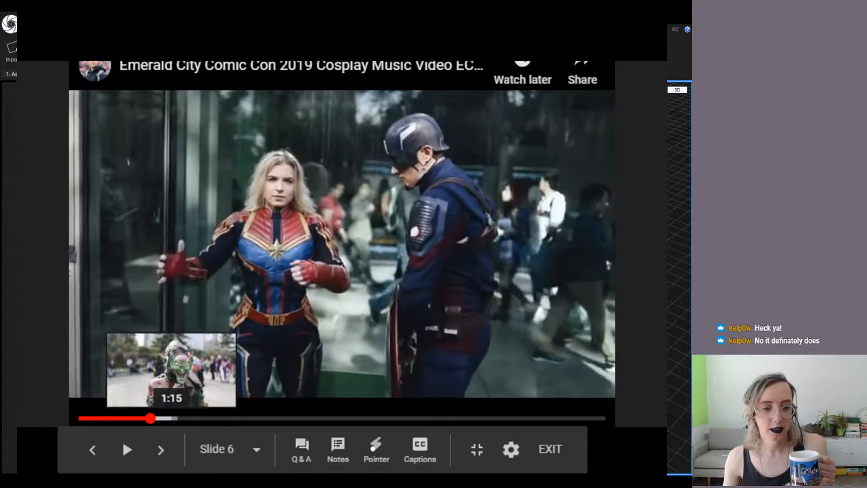
left_click(171, 419)
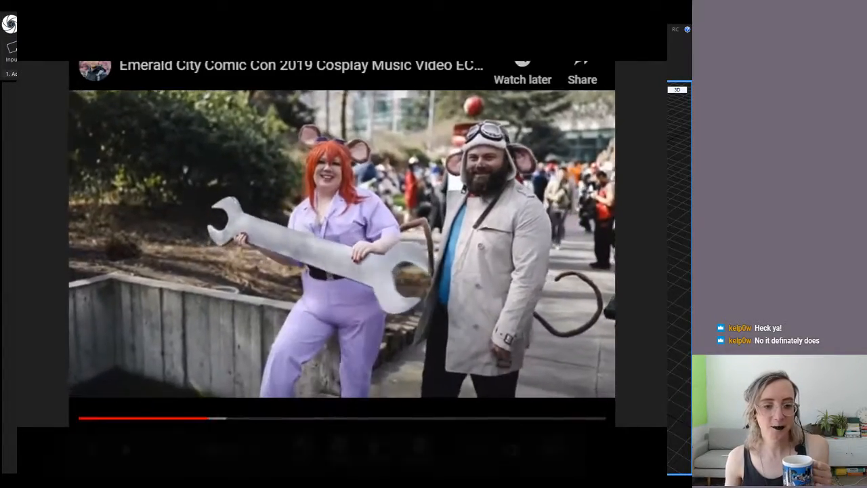
key("space")
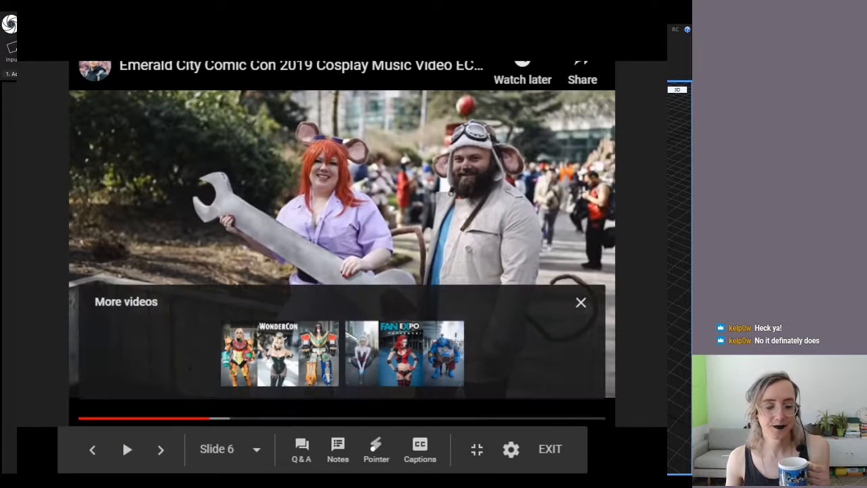
key("Right")
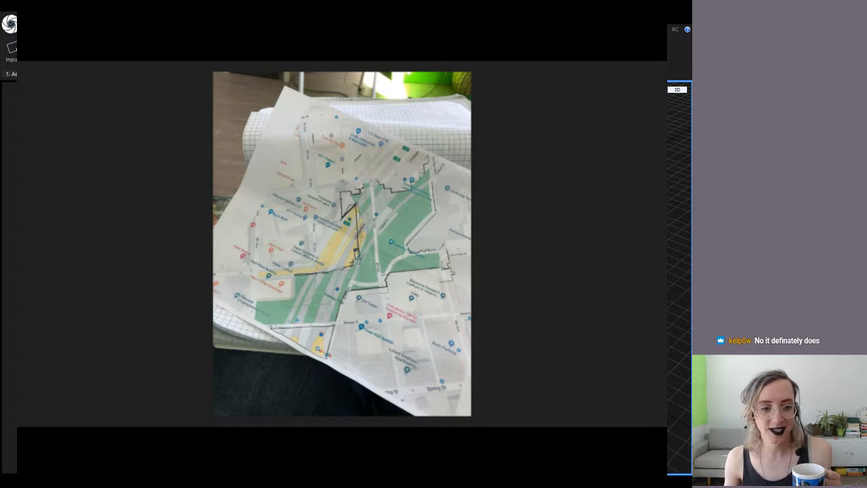
Move past the chalkboard map slide to the close-up with the Union St entrance circled red
mouse_move(122, 439)
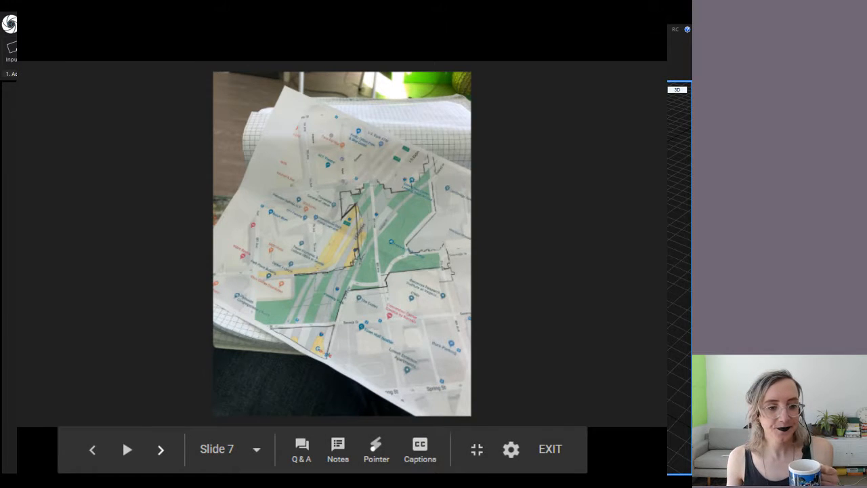
key("Right")
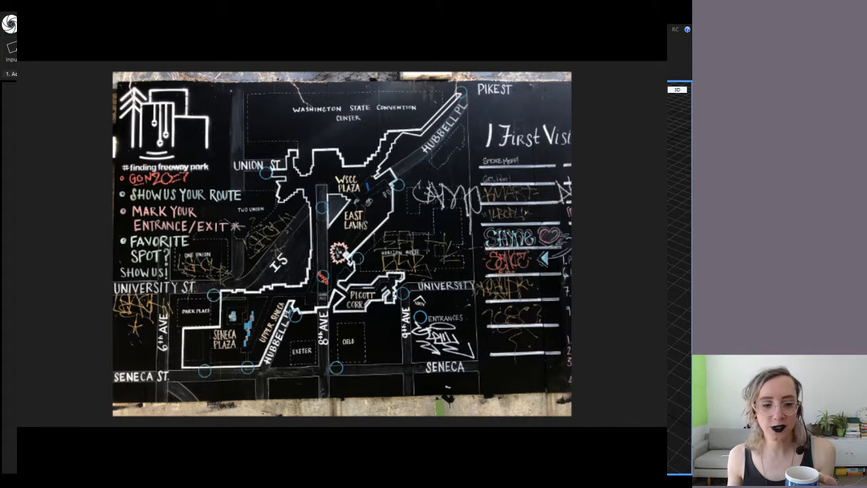
key("Right")
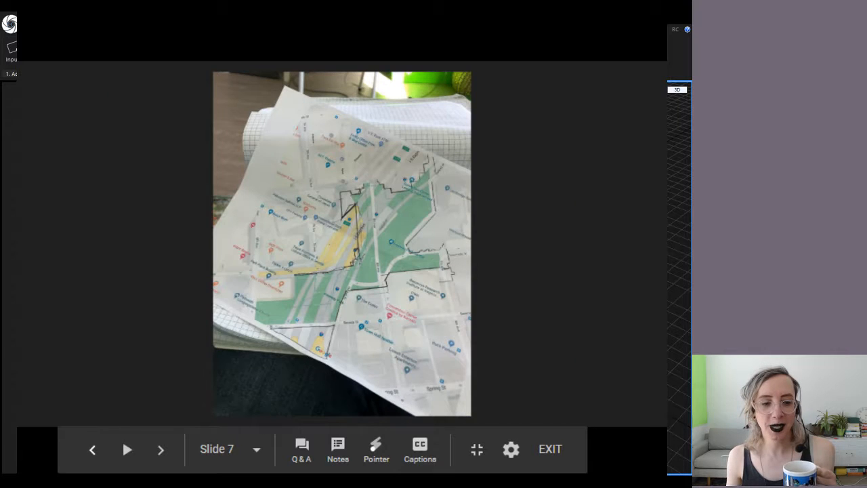
key("Right")
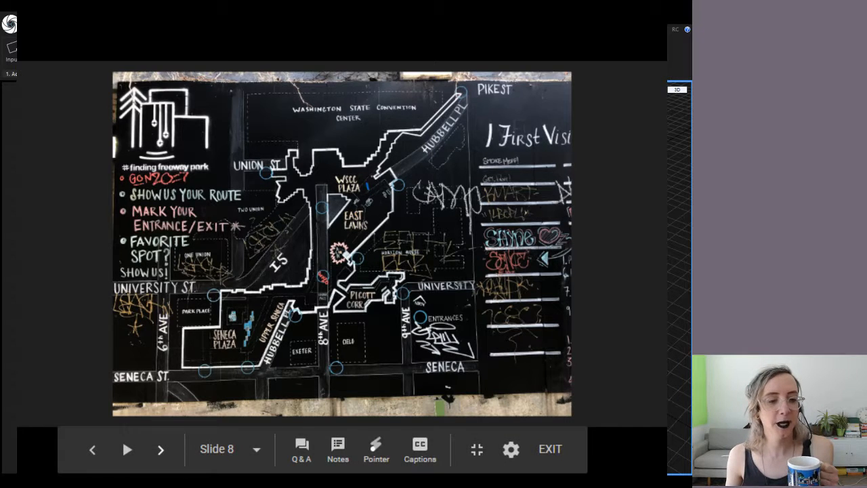
key("Right")
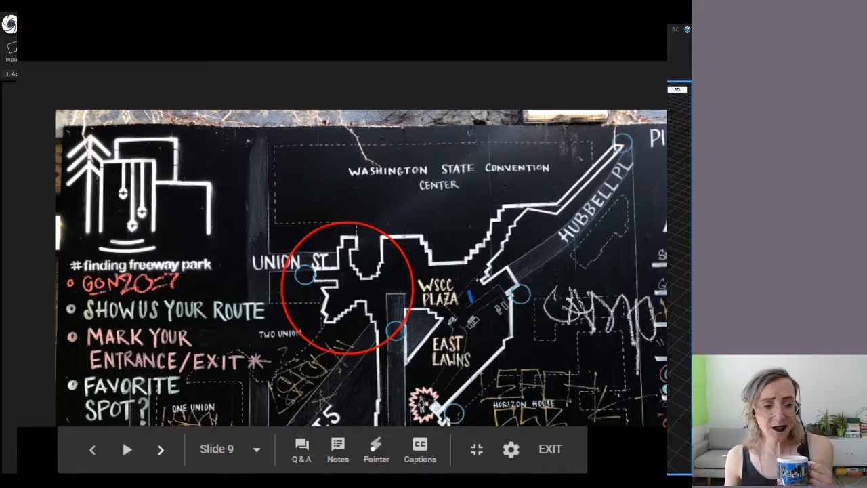
Advance to the final slide of the Freeway park presentation
key("Right")
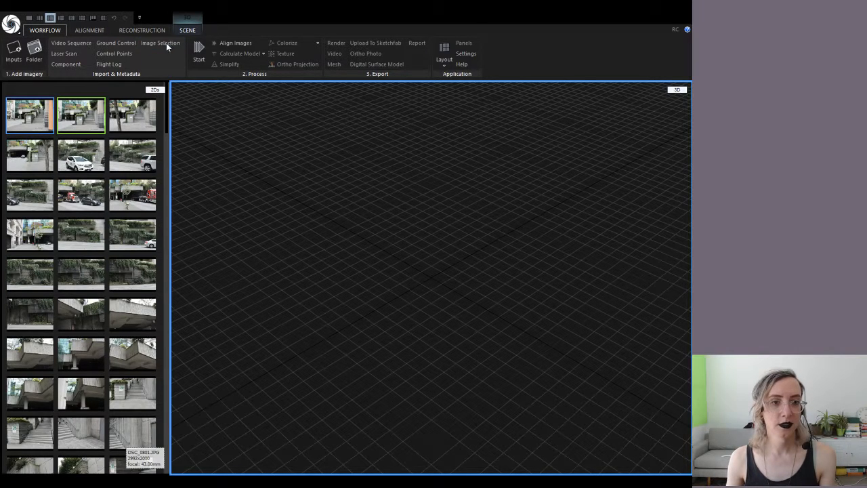
Select the white-car photo in the 2Ds panel and scroll its properties to Prior lens distortion
scroll(130, 296, "down", 3)
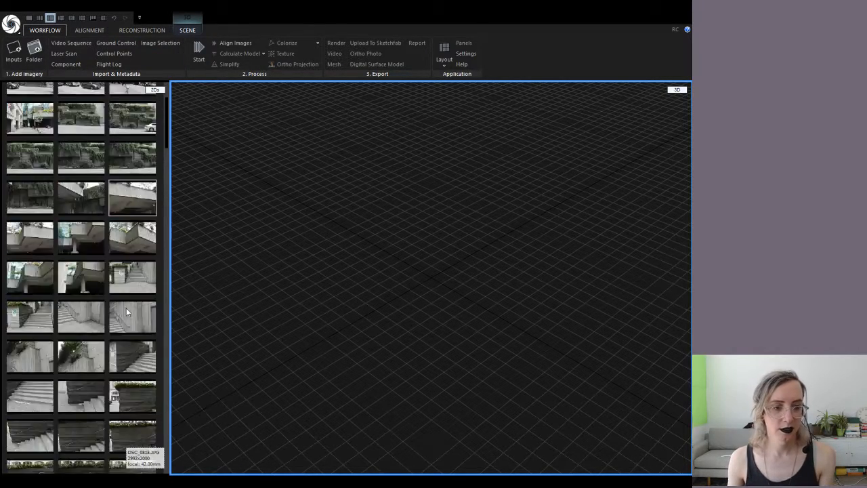
scroll(129, 297, "up", 3)
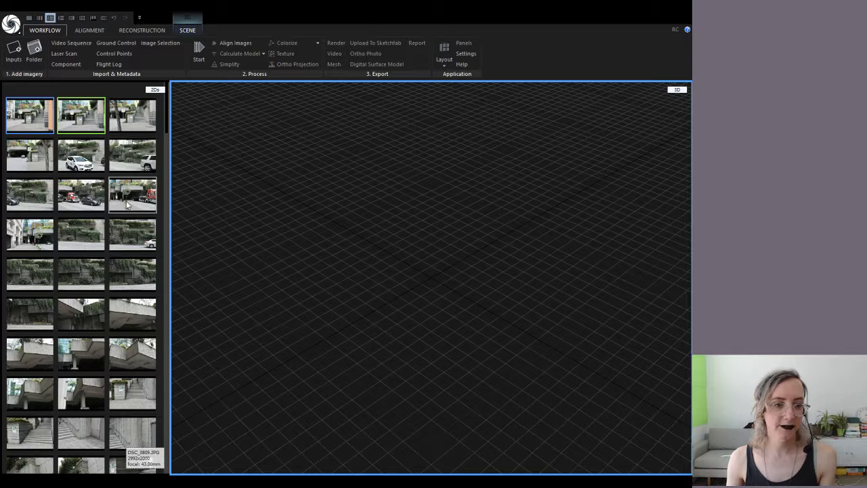
left_click(143, 167)
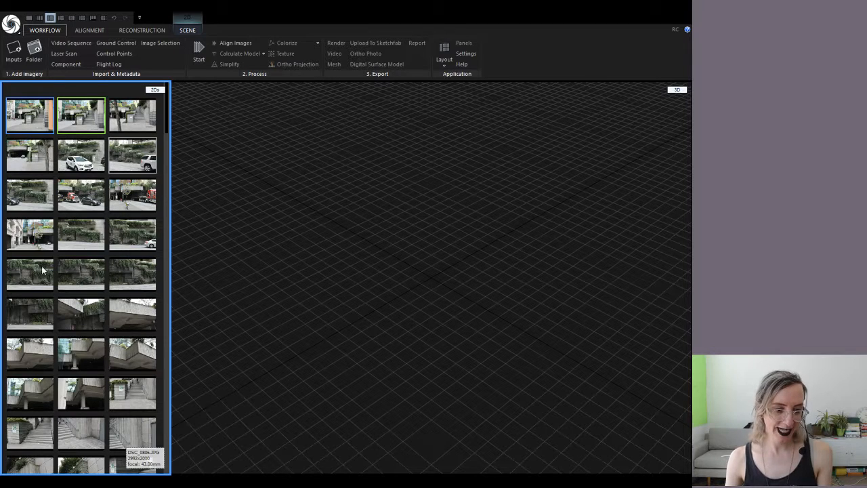
left_click(75, 147)
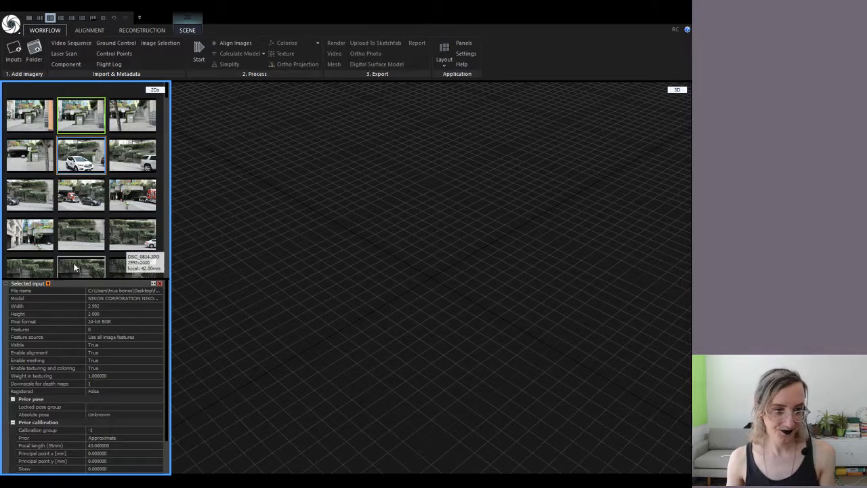
scroll(99, 317, "down", 2)
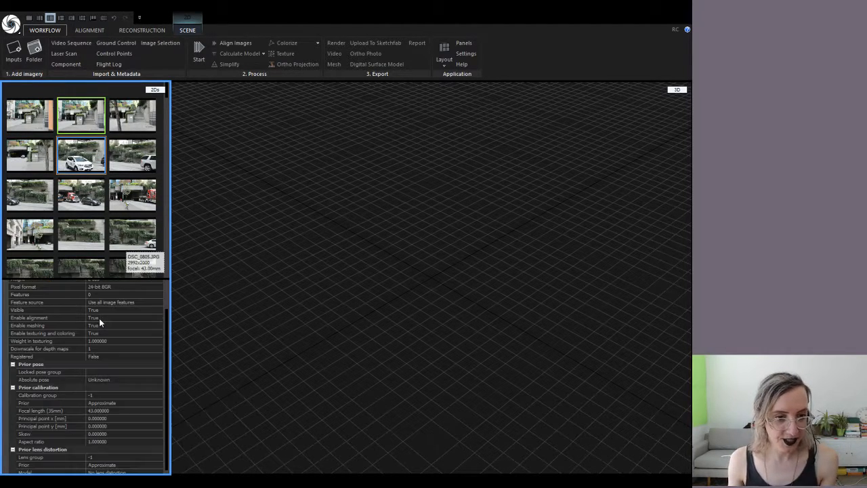
scroll(99, 318, "down", 1)
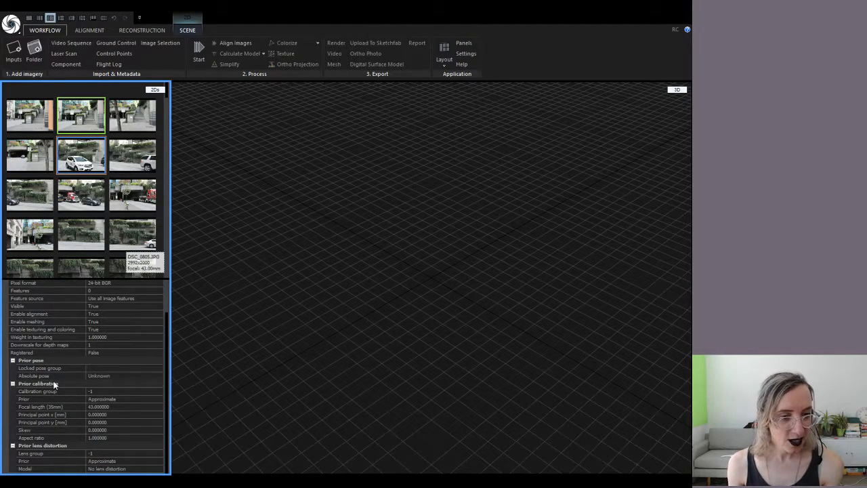
scroll(54, 384, "up", 2)
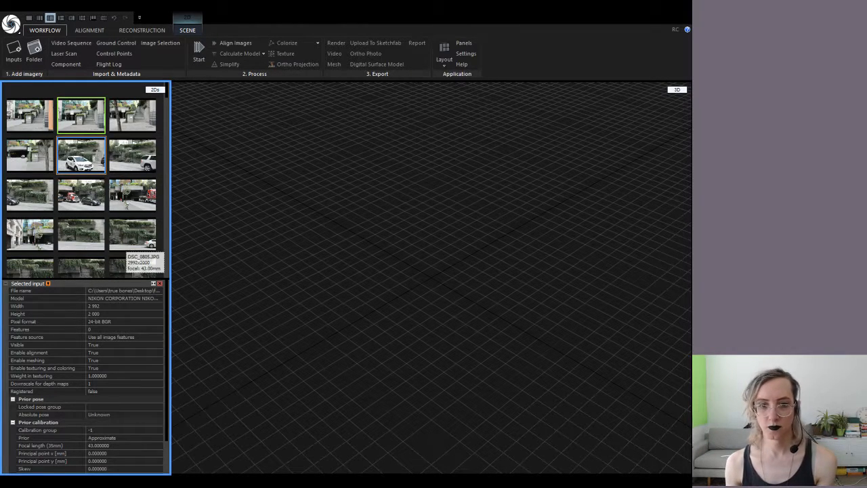
Activate the 3D scene and run Align Images on all the freewaypark photos
left_click(271, 95)
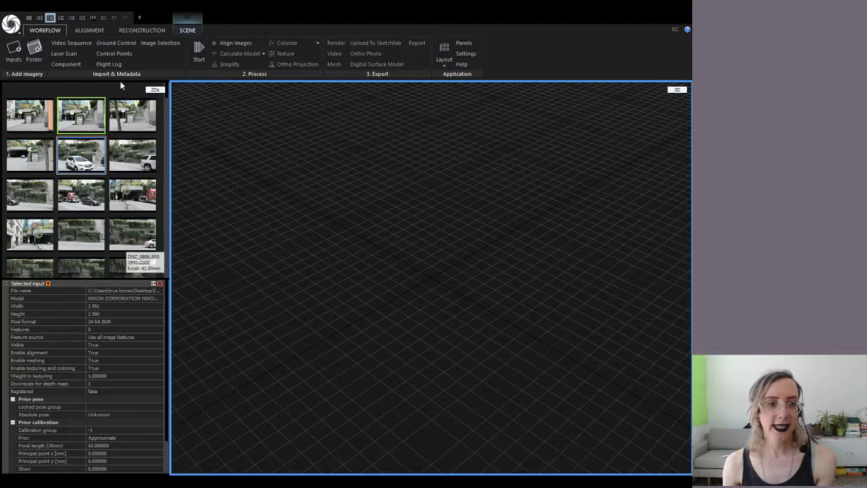
left_click(233, 43)
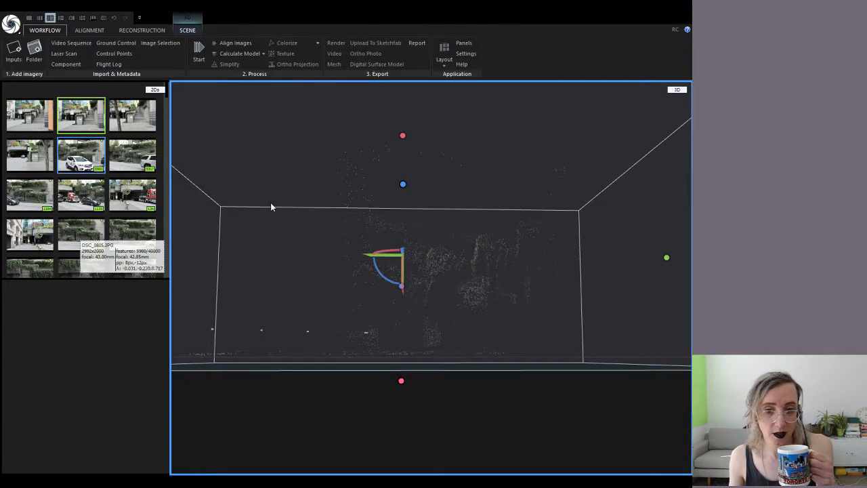
scroll(434, 310, "down", 5)
scroll(434, 310, "up", 4)
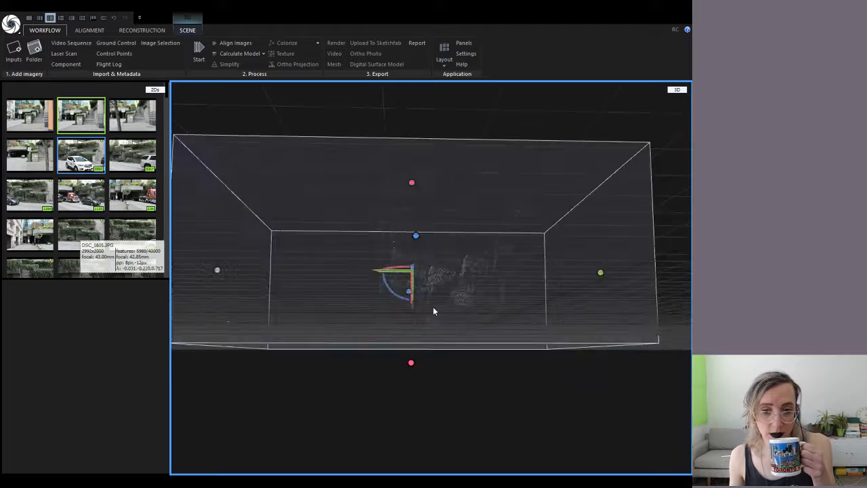
scroll(433, 308, "down", 3)
scroll(433, 331, "up", 2)
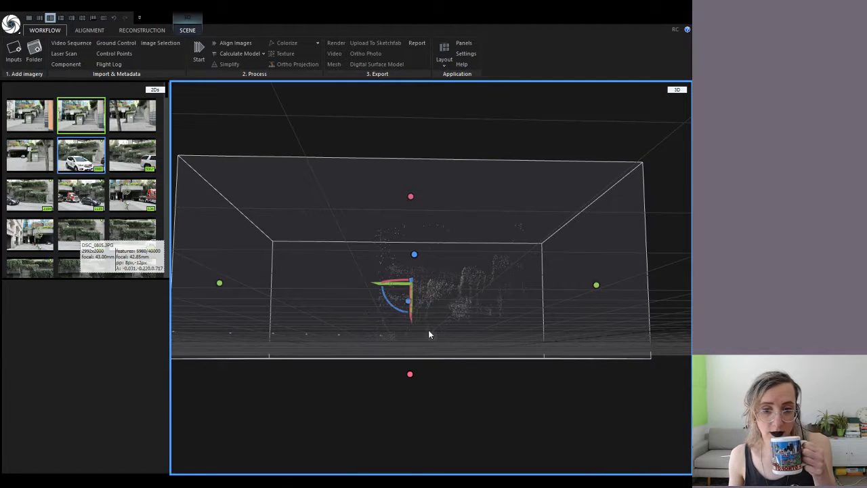
left_click_drag(419, 298, 472, 258)
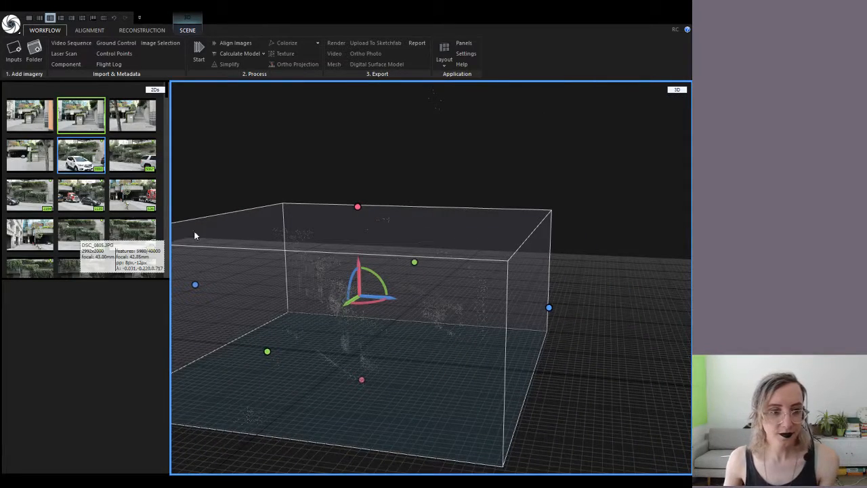
scroll(115, 206, "down", 3)
scroll(115, 207, "down", 15)
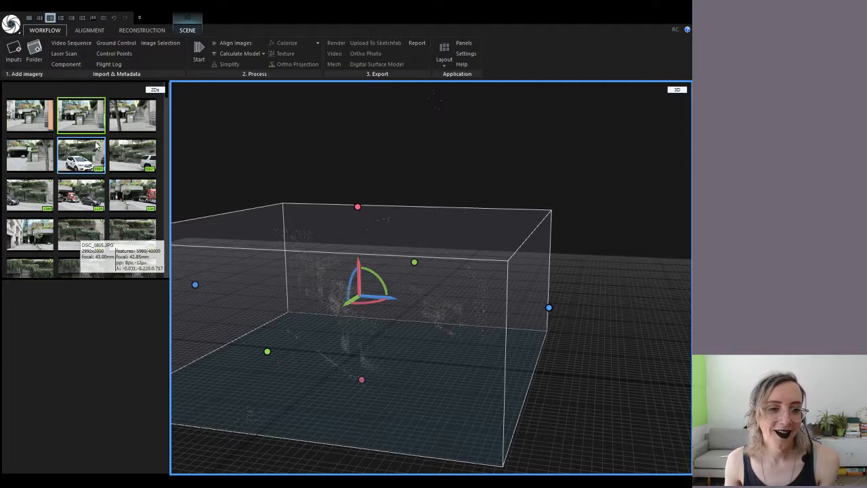
Select the white-car photo and orbit the 3D view around the sparse point cloud
left_click(92, 157)
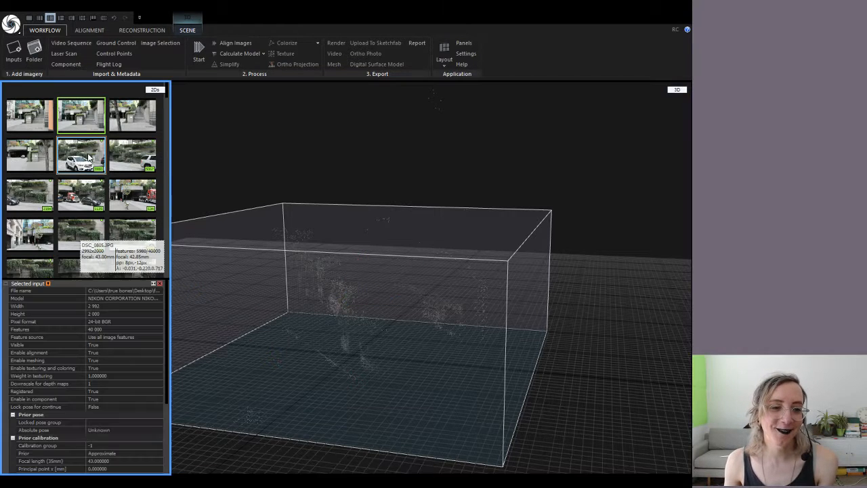
scroll(407, 251, "down", 5)
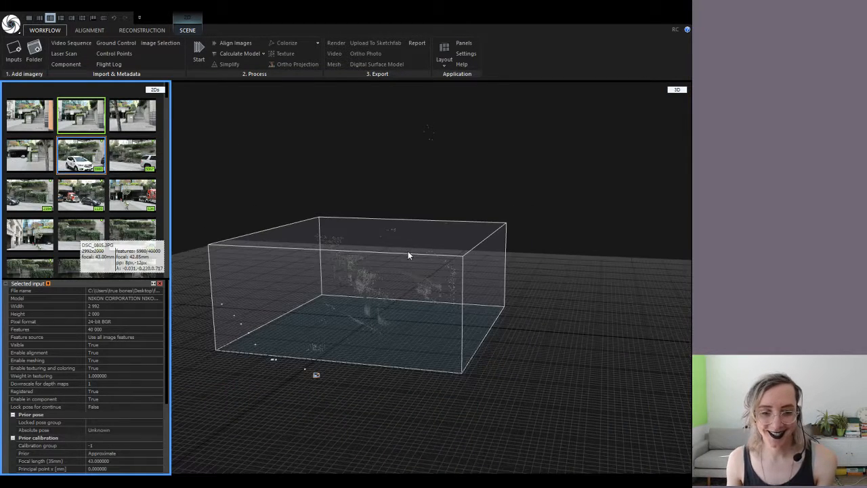
left_click_drag(412, 251, 350, 305)
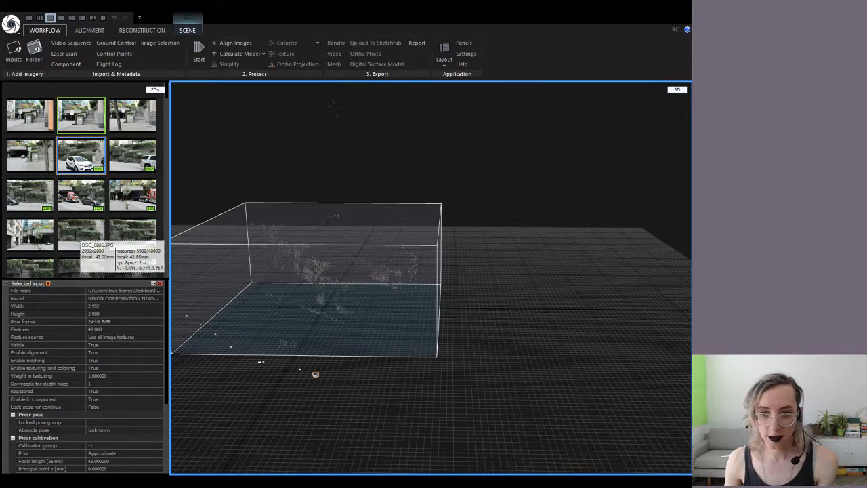
key("alt+Tab")
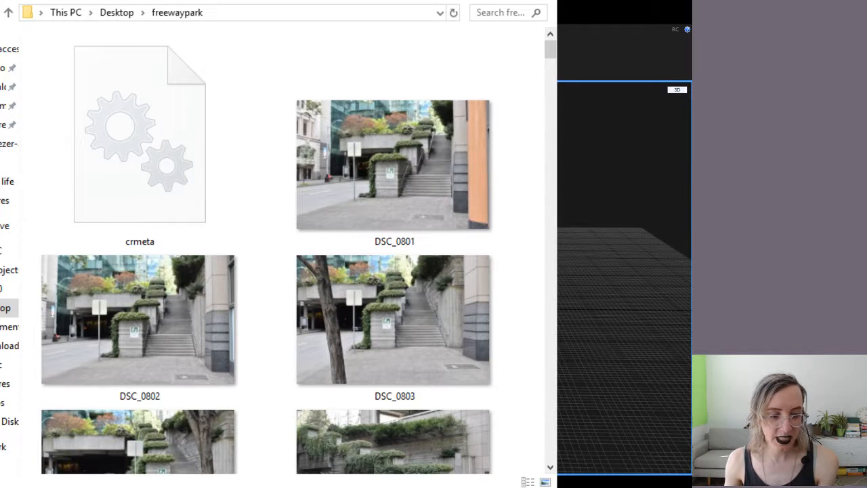
scroll(282, 274, "down", 5)
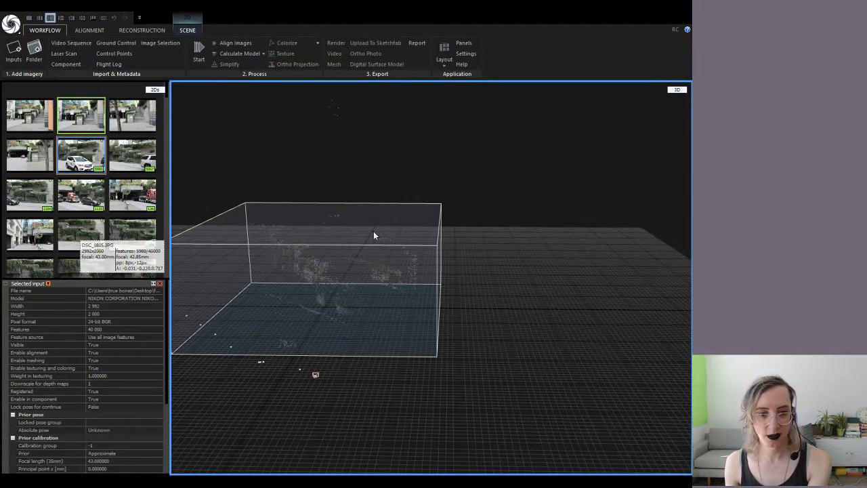
scroll(345, 270, "down", 4)
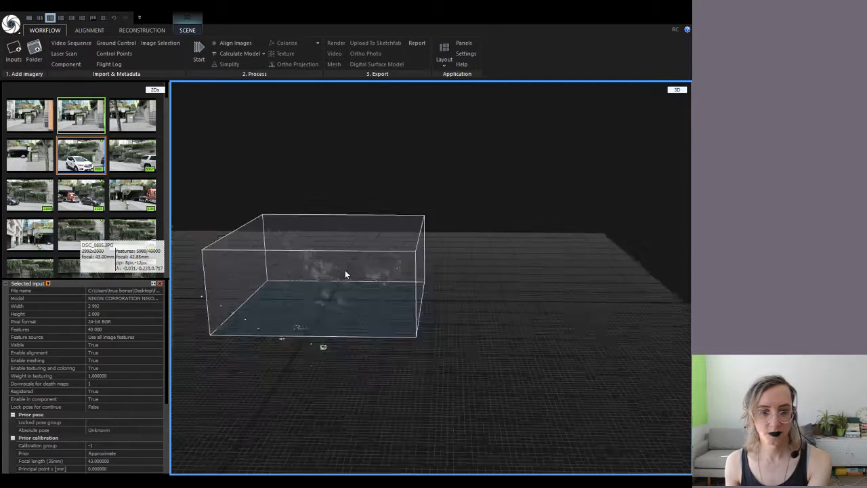
left_click_drag(423, 210, 400, 237)
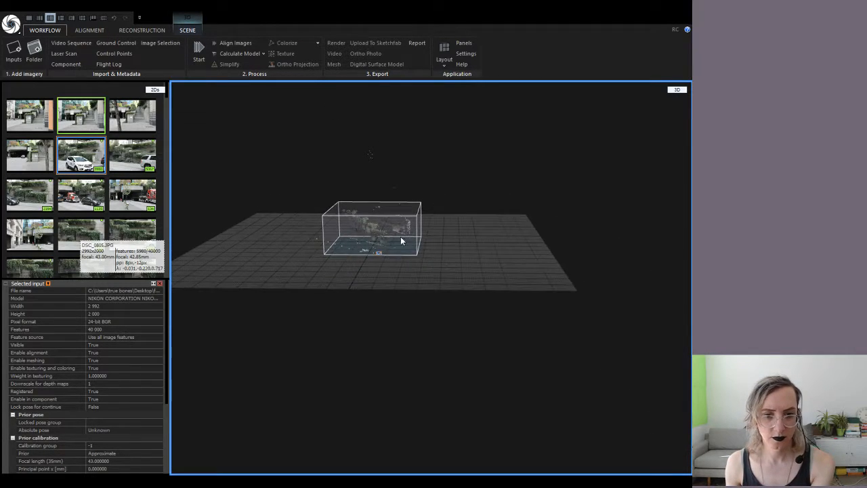
scroll(370, 261, "up", 6)
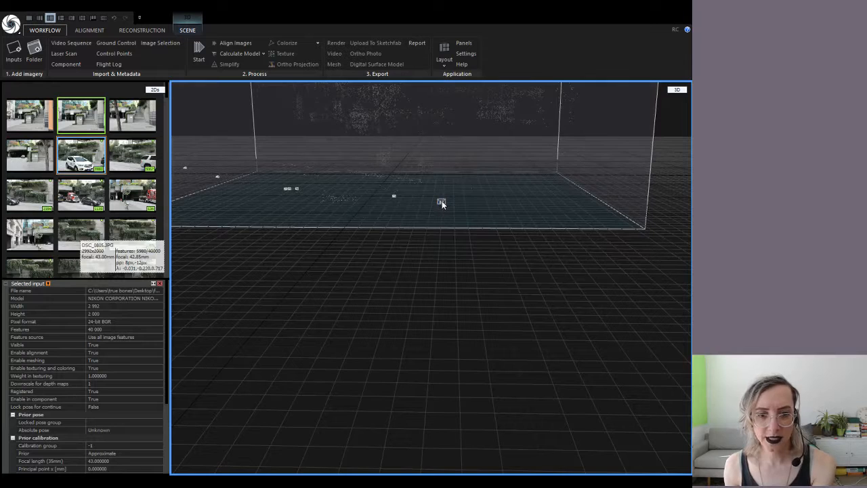
left_click(218, 176)
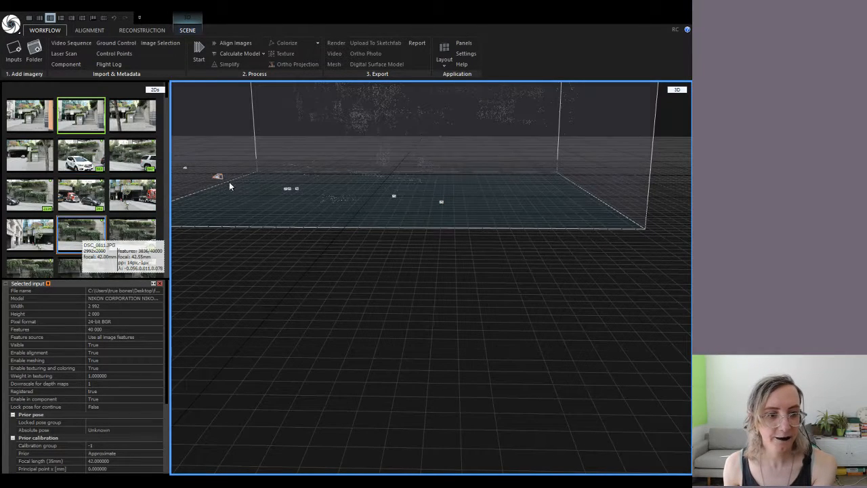
left_click(286, 188)
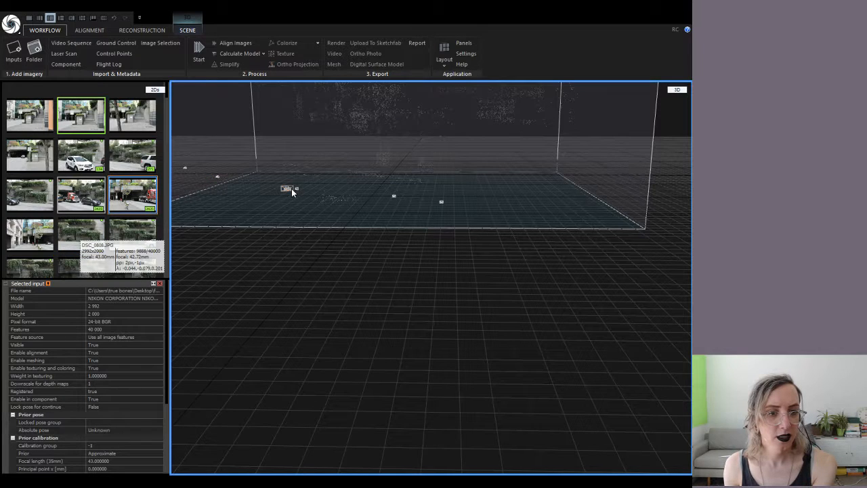
left_click(291, 189)
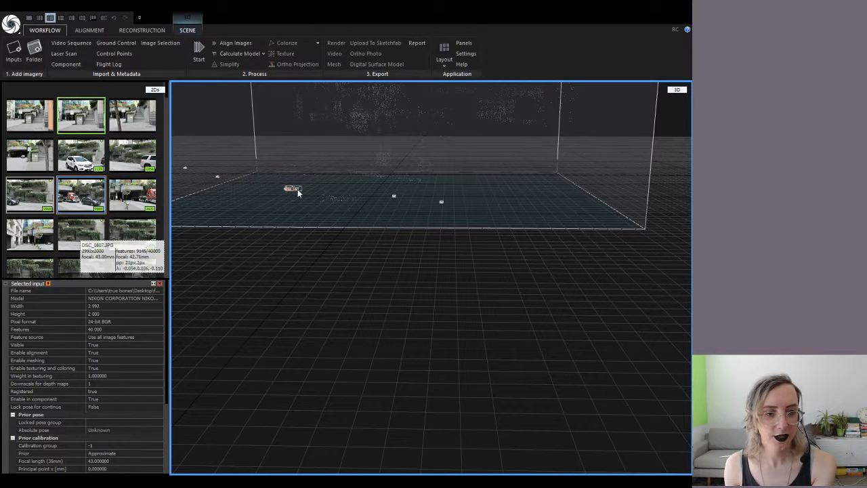
left_click(297, 189)
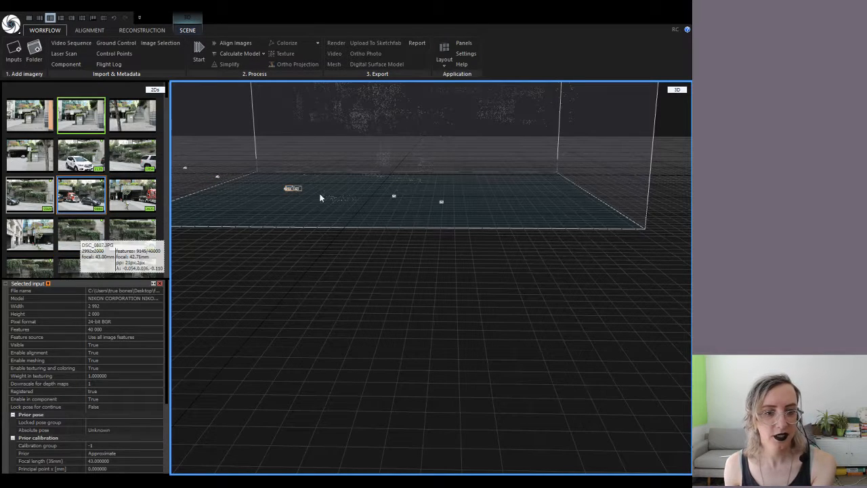
left_click(394, 196)
Select one stair photo in the 2Ds panel, then select all 209 photos to list their shared properties
scroll(101, 197, "down", 5)
scroll(101, 197, "down", 3)
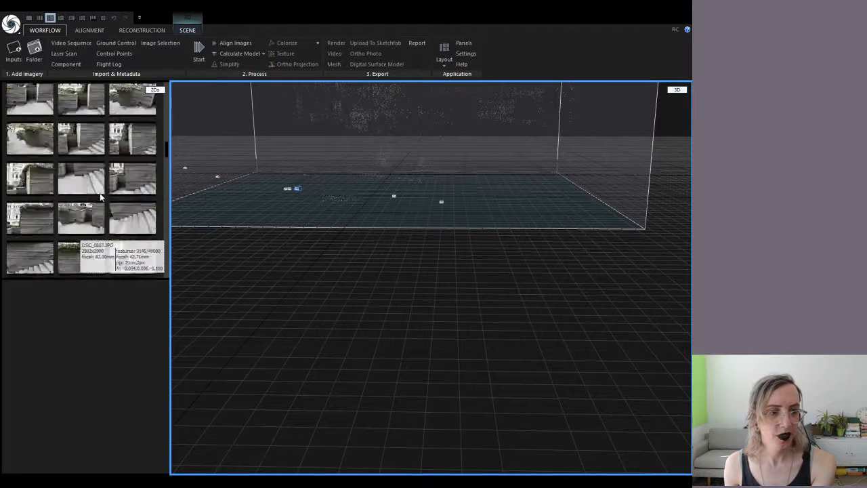
scroll(76, 235, "up", 8)
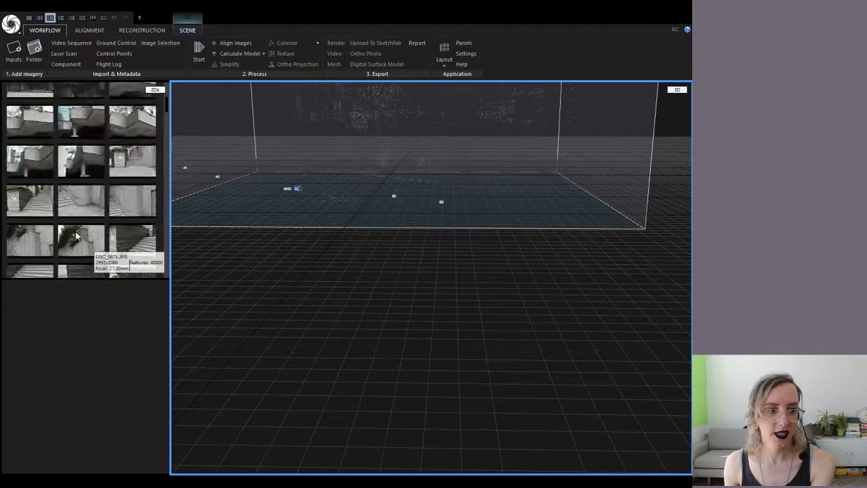
scroll(80, 209, "down", 3)
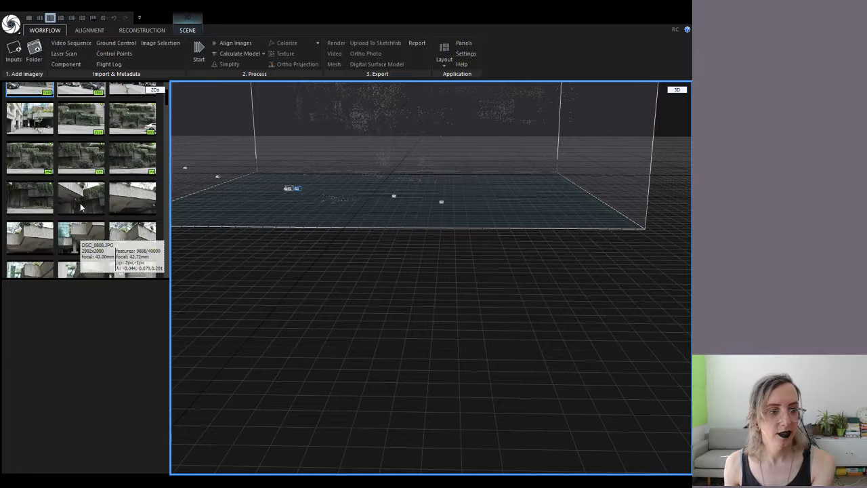
left_click(78, 116)
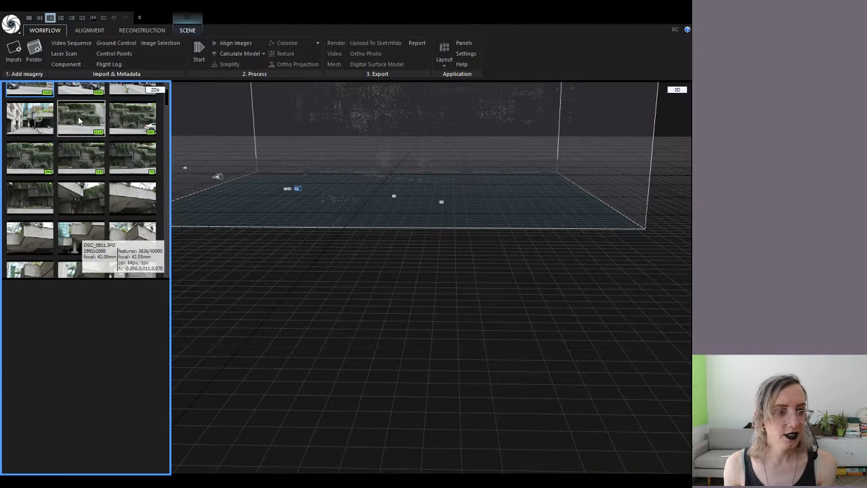
scroll(128, 172, "down", 10)
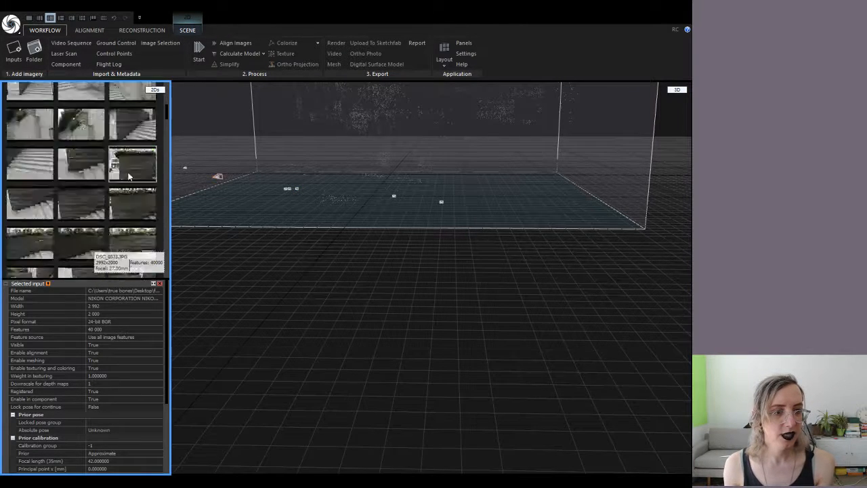
left_click(135, 191, "shift")
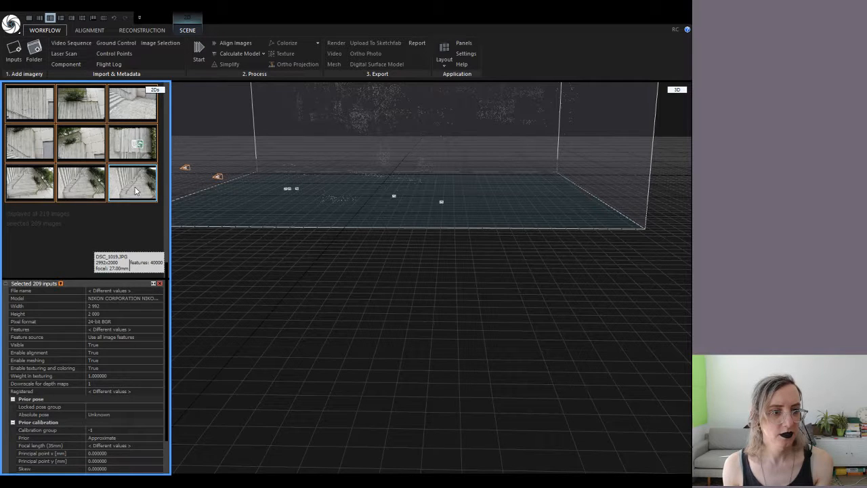
Run Align Images on the 209 stair photos to build the sparse point cloud
left_click(219, 44)
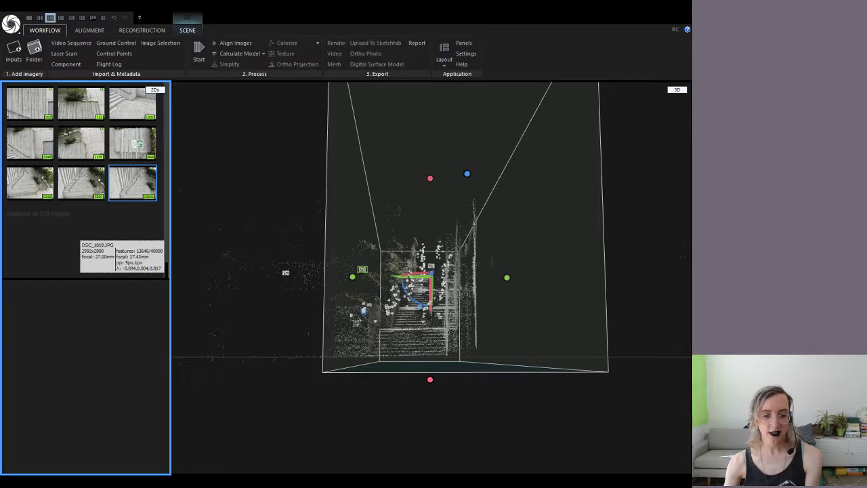
left_click_drag(497, 253, 489, 292)
scroll(361, 396, "up", 3)
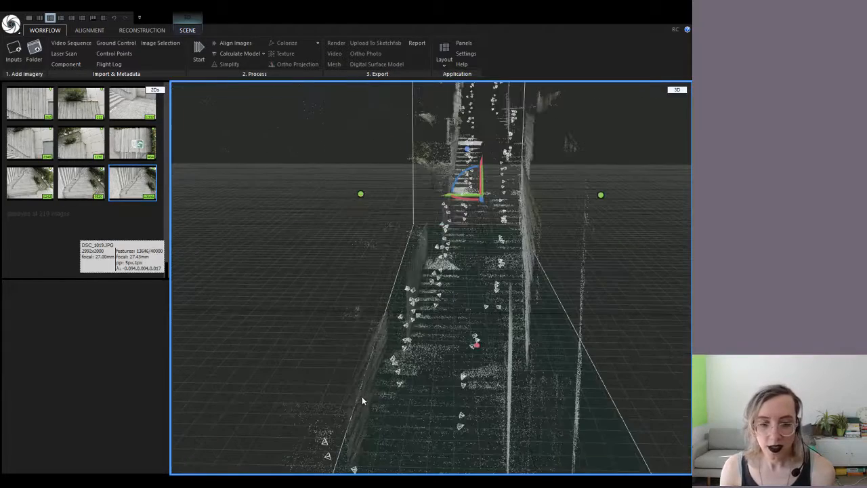
scroll(463, 335, "down", 2)
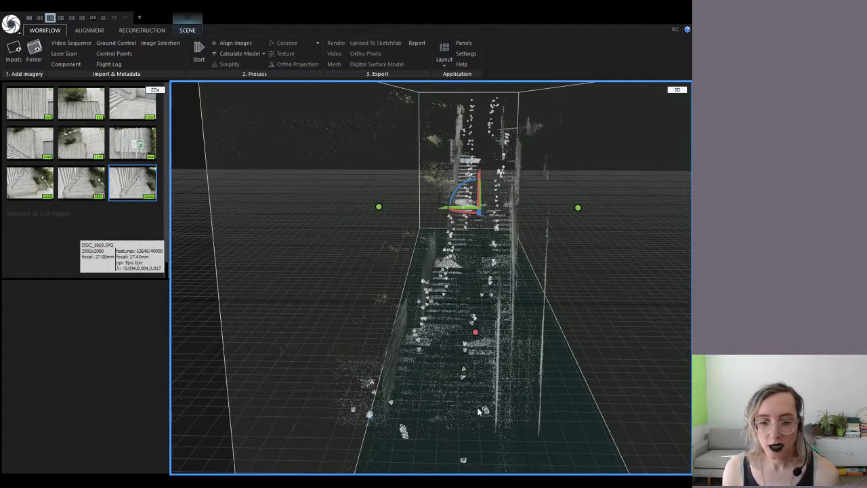
left_click_drag(489, 369, 569, 369)
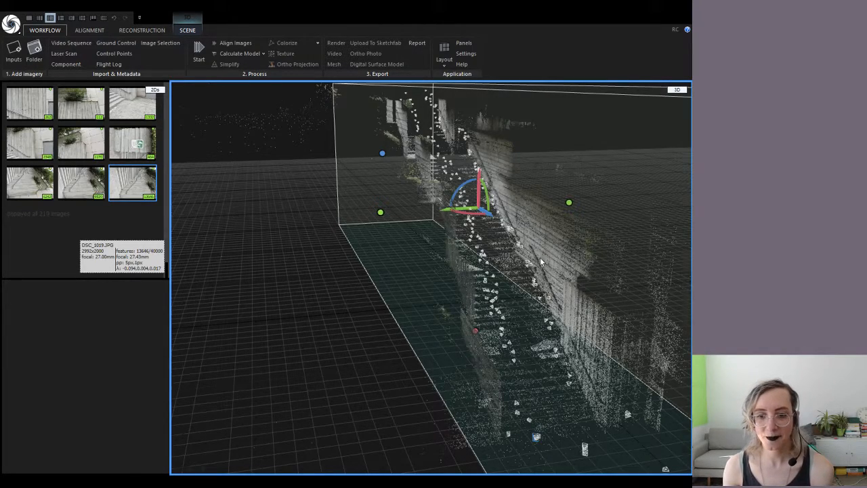
scroll(540, 257, "down", 5)
scroll(540, 257, "up", 3)
scroll(539, 259, "down", 3)
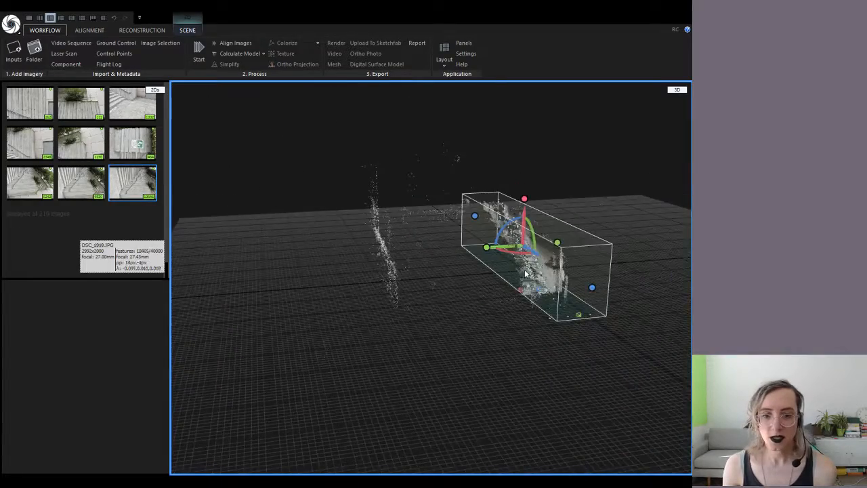
From a top-down view, pull the reconstruction box's bottom edge up and widen it toward the left
left_click_drag(538, 262, 489, 316)
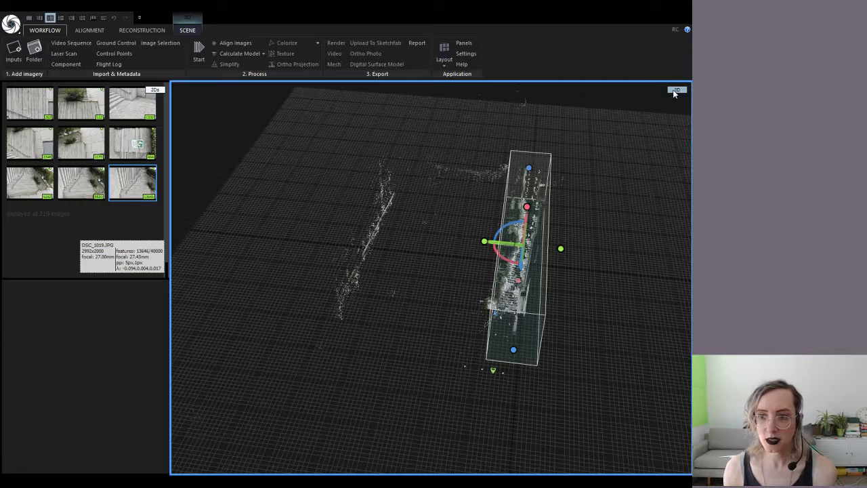
left_click_drag(513, 167, 454, 142)
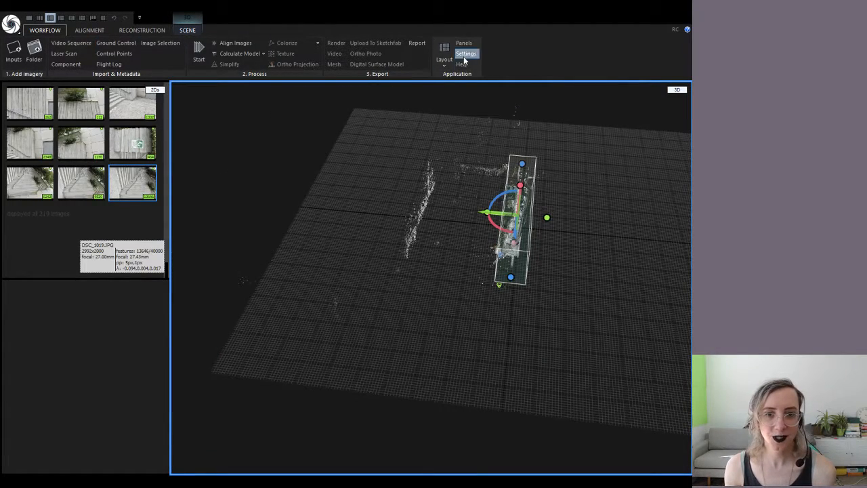
left_click_drag(504, 203, 489, 209)
scroll(489, 206, "up", 3)
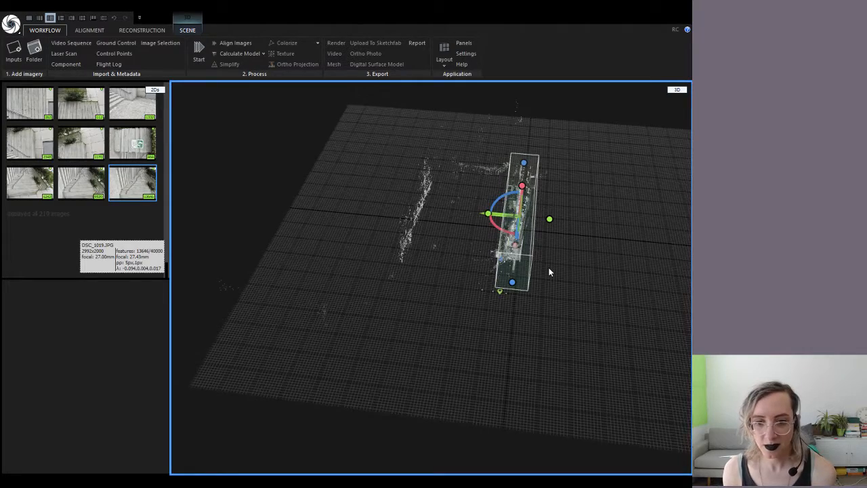
right_click_drag(548, 267, 560, 355)
scroll(548, 291, "up", 3)
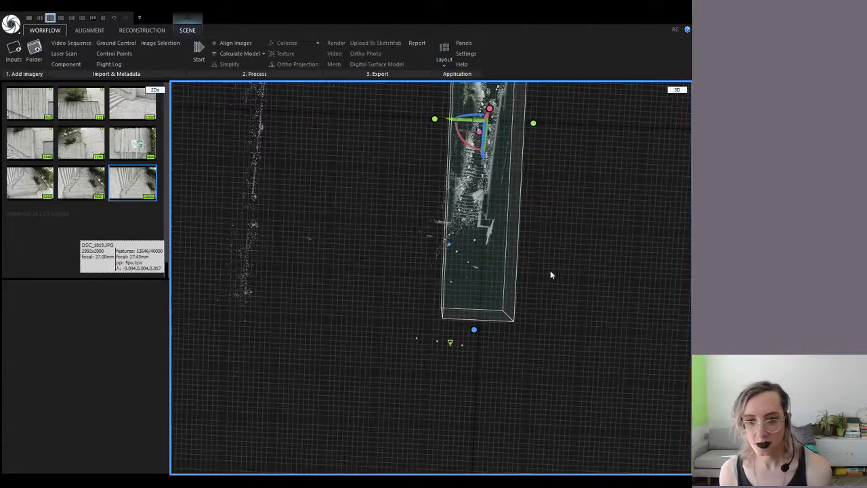
left_click_drag(474, 329, 476, 271)
scroll(527, 226, "down", 2)
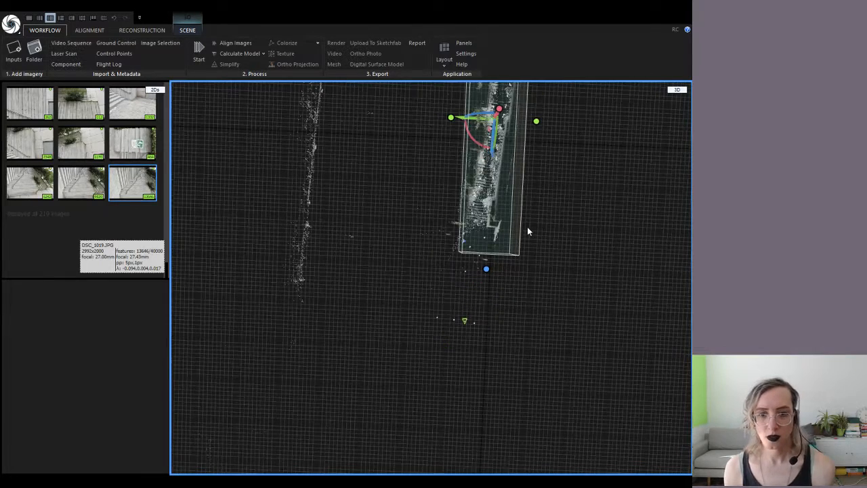
left_click_drag(449, 119, 435, 117)
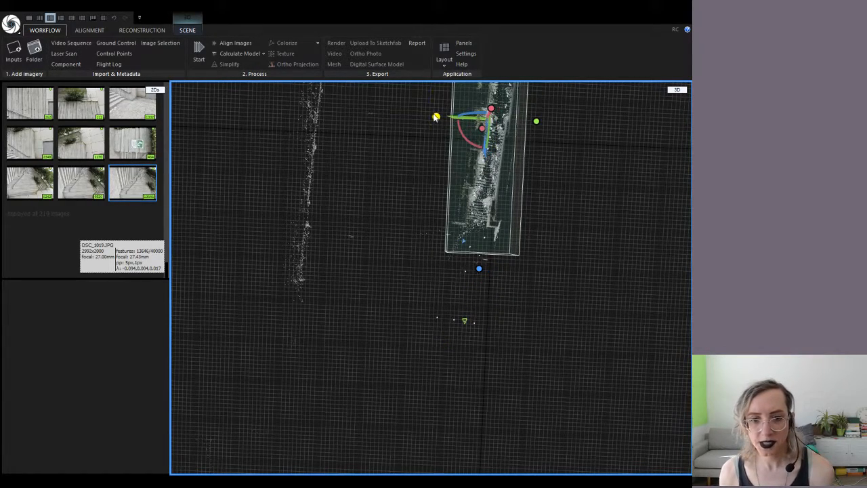
scroll(501, 182, "down", 2)
Rotate the box to follow the stairs, then narrow its left side and shorten its bottom
right_click_drag(488, 321, 544, 256)
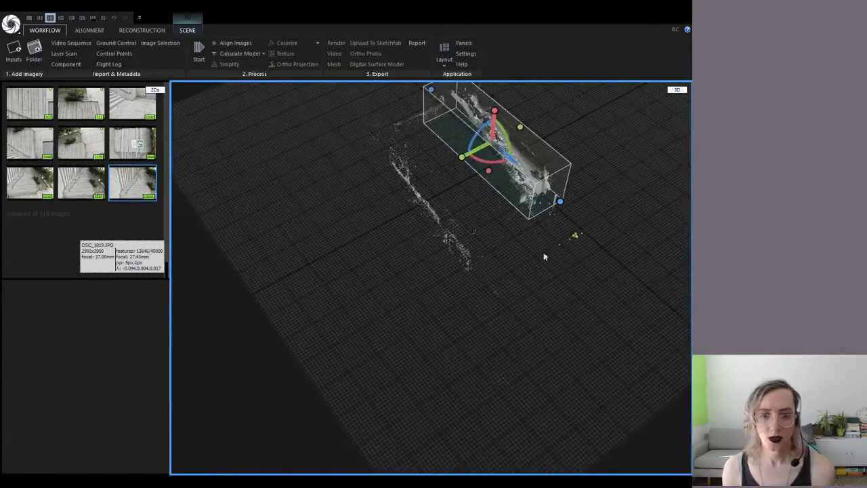
right_click_drag(447, 171, 179, 128)
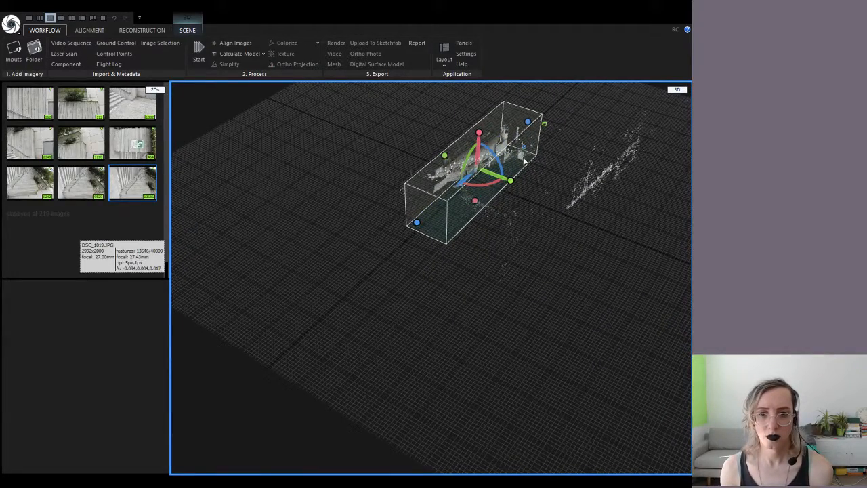
scroll(528, 165, "up", 1)
left_click_drag(531, 170, 493, 236)
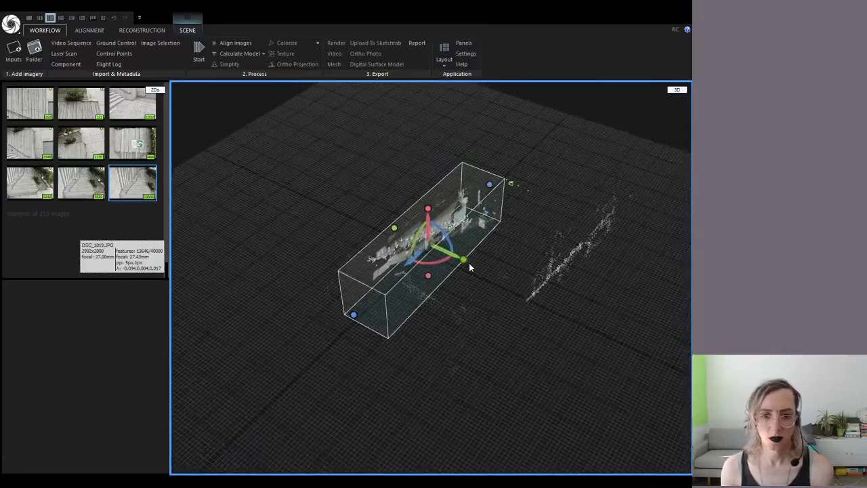
scroll(468, 263, "up", 2)
left_click_drag(468, 268, 370, 268)
left_click_drag(427, 262, 424, 259)
left_click_drag(539, 262, 467, 236)
left_click_drag(389, 241, 399, 241)
scroll(570, 208, "down", 2)
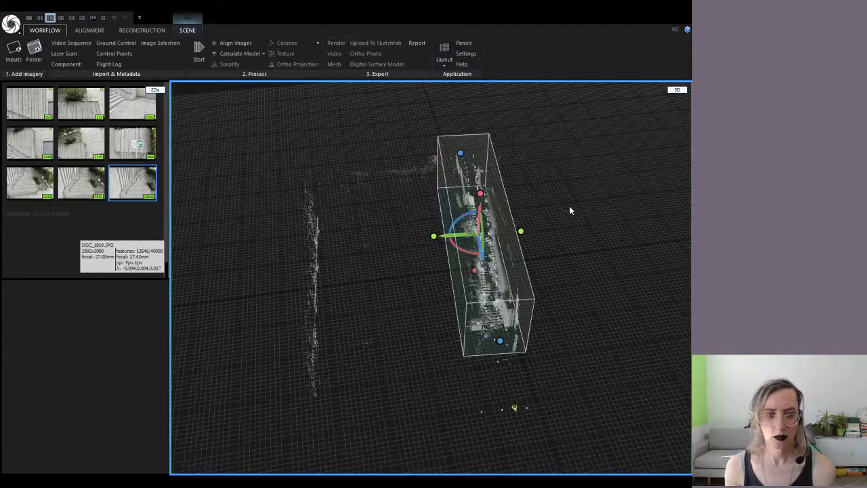
left_click_drag(599, 239, 262, 288)
left_click_drag(478, 329, 277, 260)
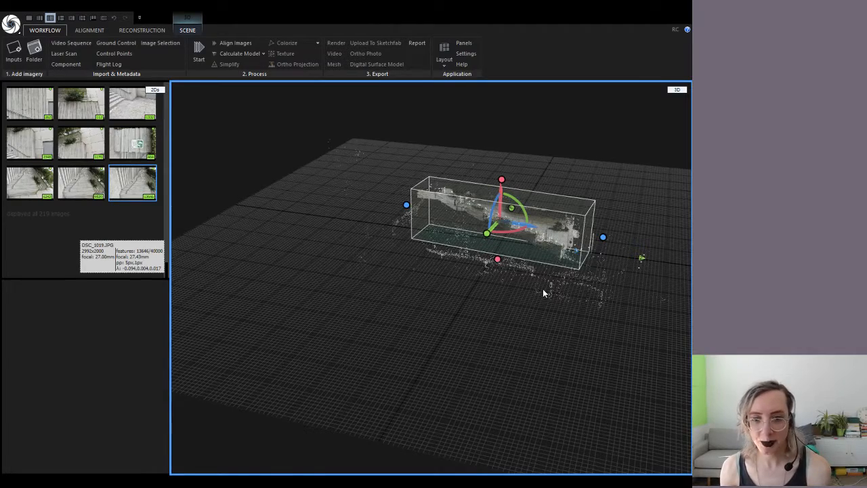
scroll(543, 288, "up", 5)
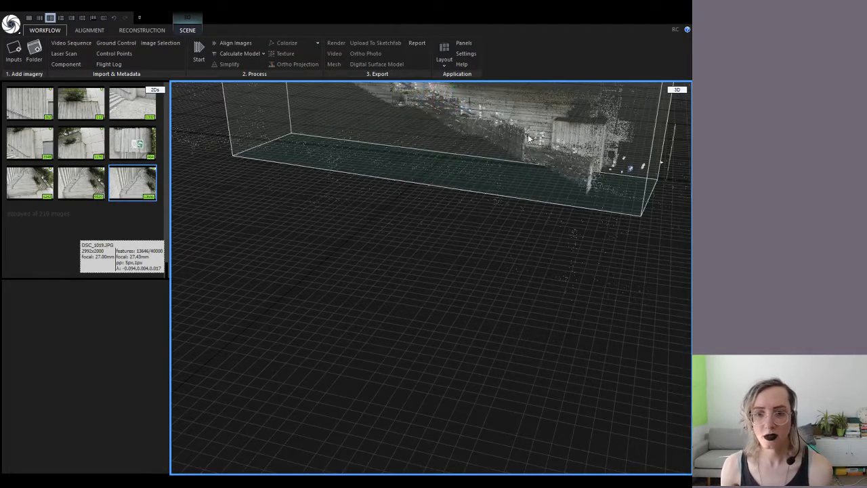
left_click_drag(508, 185, 441, 423)
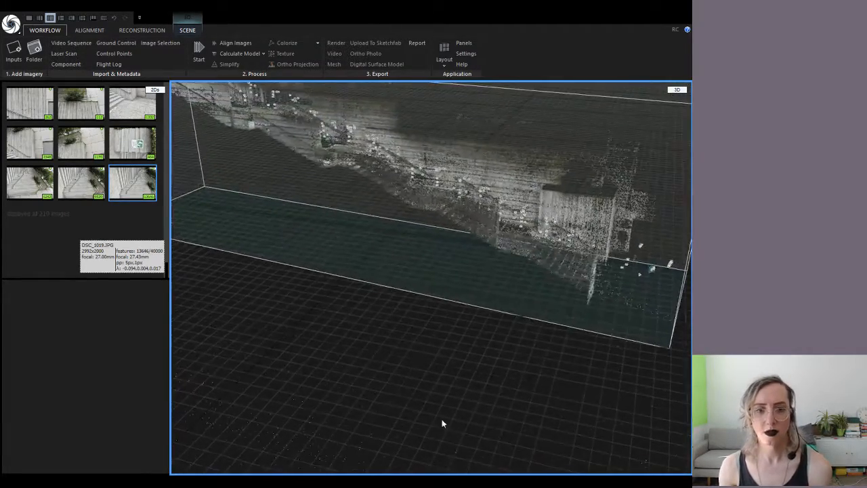
left_click_drag(497, 375, 377, 376)
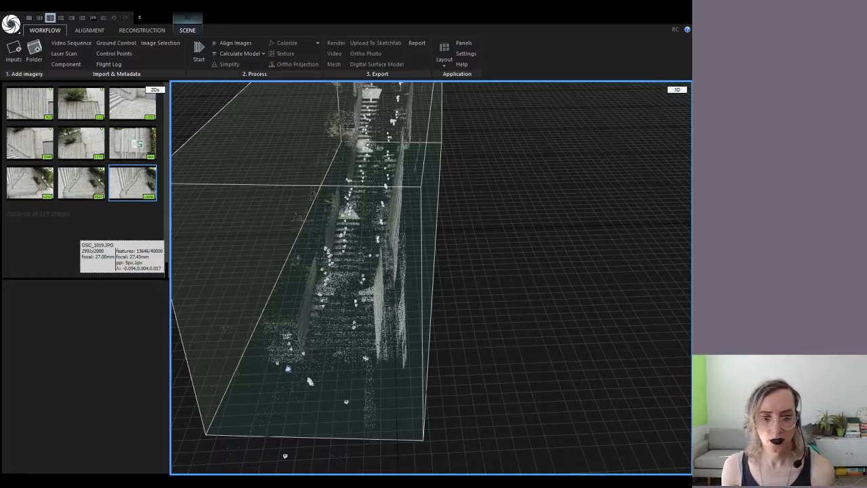
mouse_move(503, 264)
left_mouse_down()
mouse_move(482, 277)
mouse_move(507, 251)
mouse_move(515, 262)
left_mouse_up()
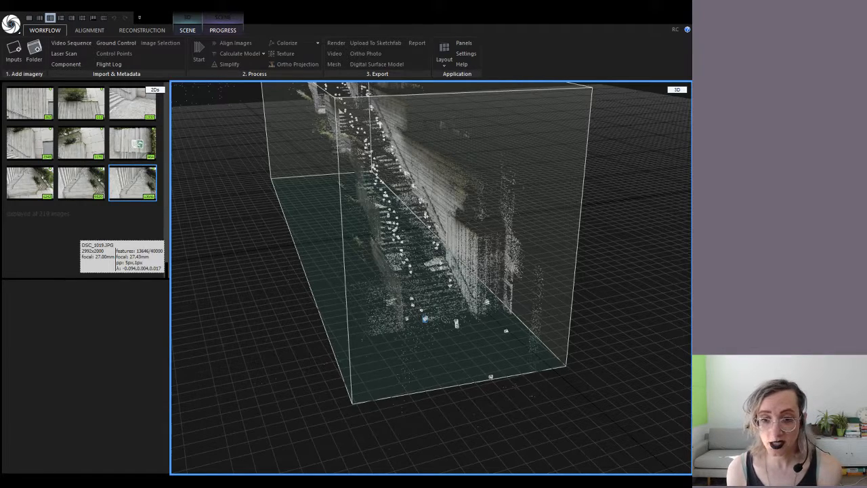
Switch over to the File Explorer folder of freewaypark photos
key("alt+Tab")
key("alt+Tab")
key("alt+Tab")
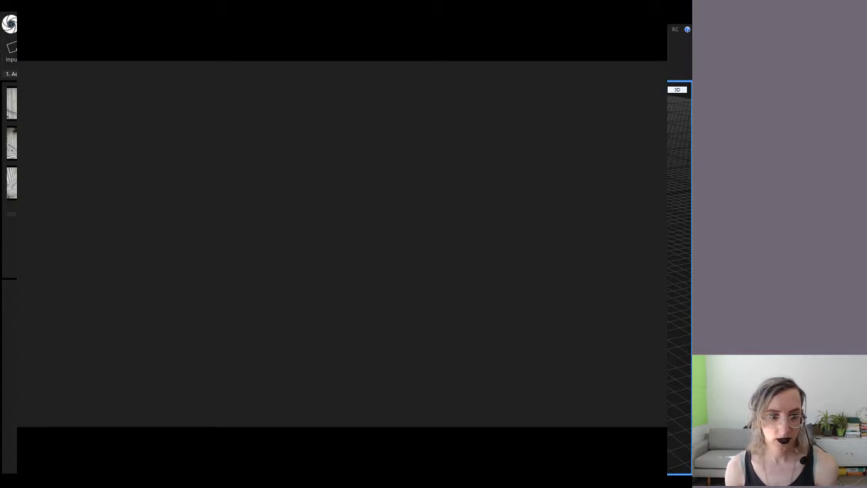
Step the slideshow back to the title slide, then advance to the aerial photo slide
mouse_move(122, 439)
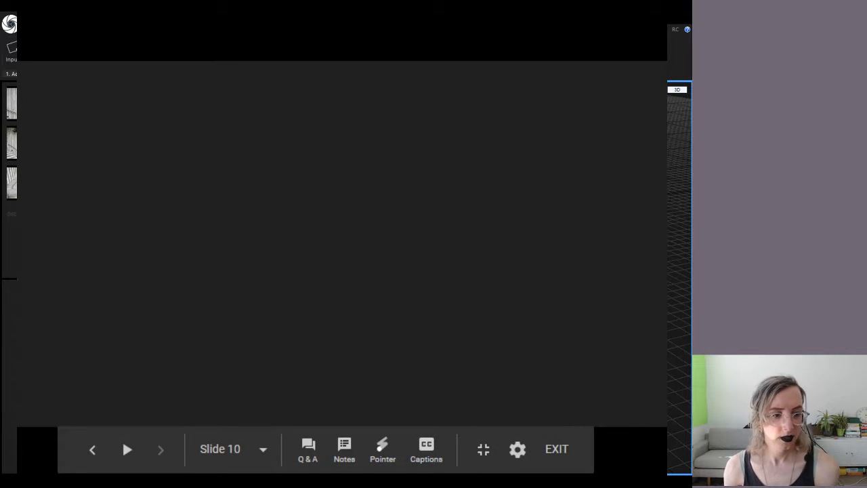
key("Left")
key("Left")
key("Left")
key("Left")
key("Left")
key("Left")
key("Left")
key("Left")
key("Left")
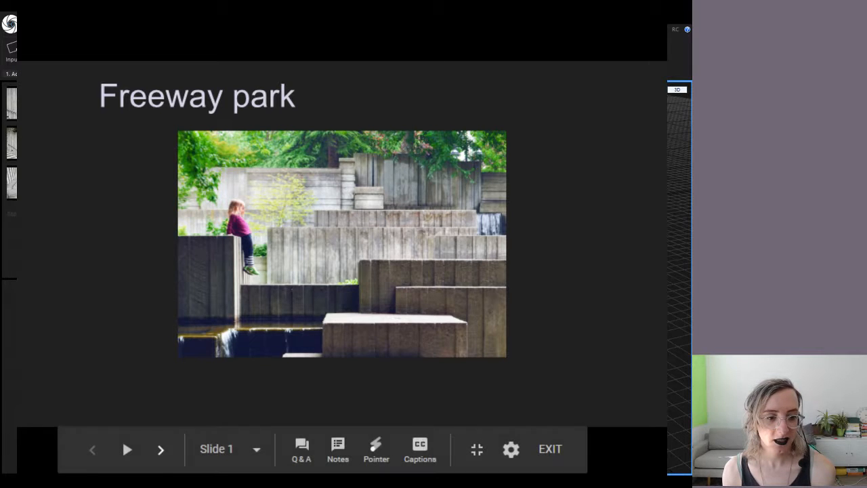
key("Right")
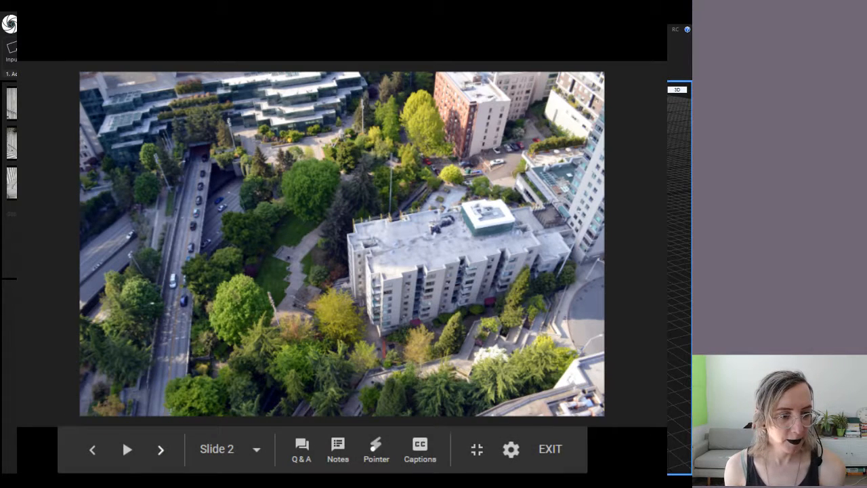
Advance through the park plan, fountain and Destiny 2 render slides to the Comic Con video
left_click(161, 449)
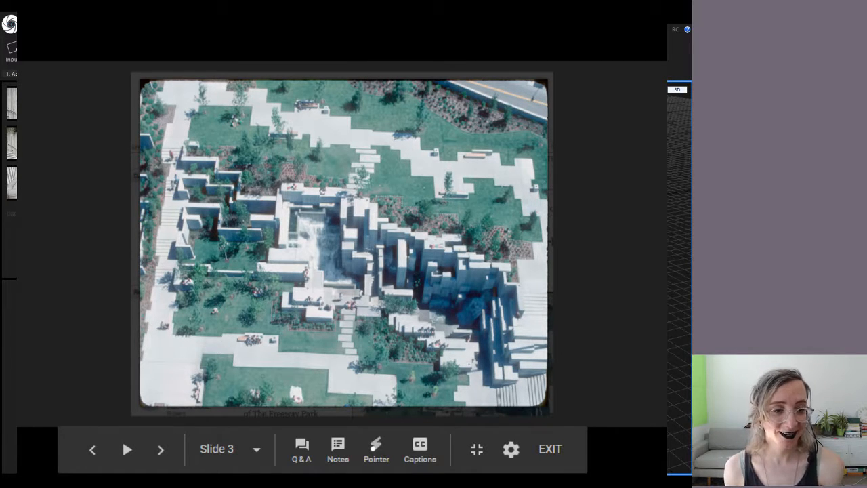
key("Left")
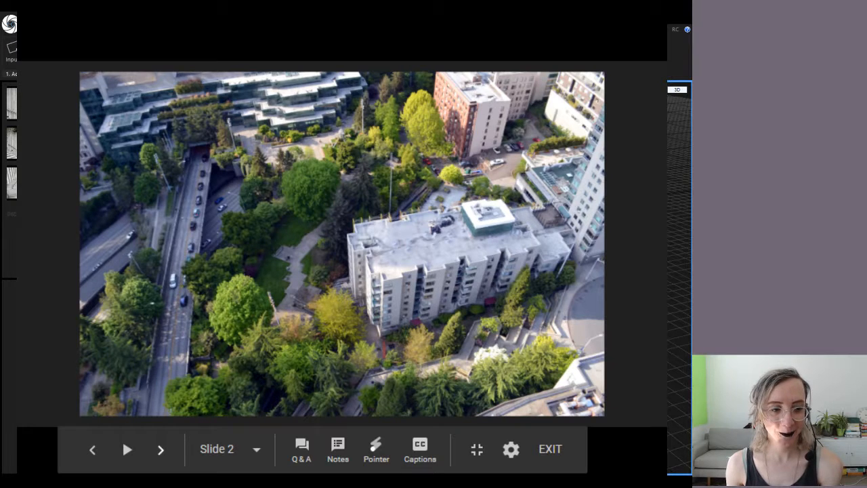
key("Right")
key("Right")
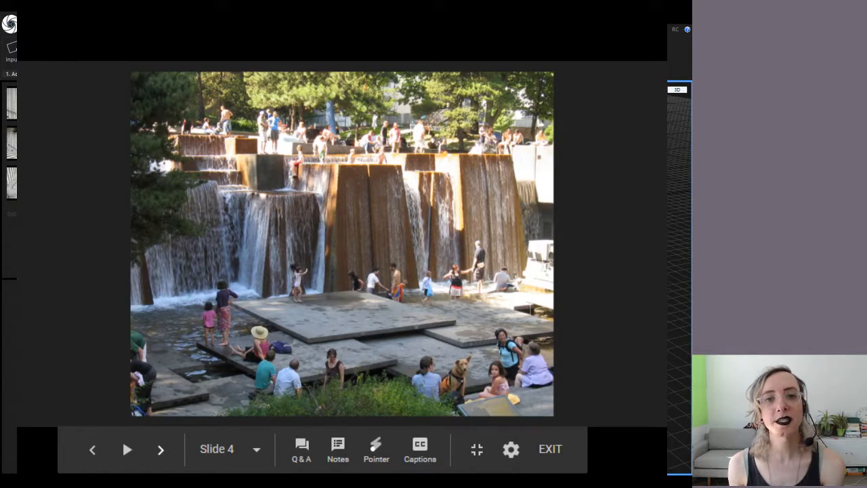
key("Right")
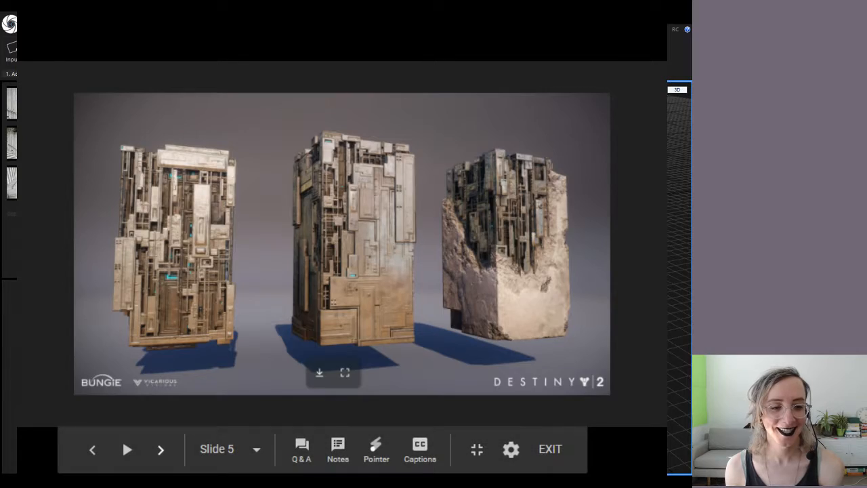
key("Right")
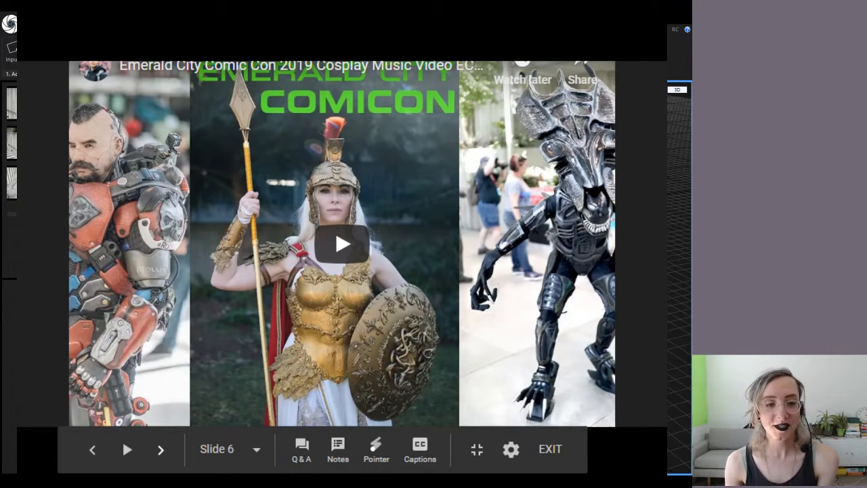
Go back through the Destiny, fountain and park plan slides to the aerial city view slide
left_click(92, 449)
left_click(92, 449)
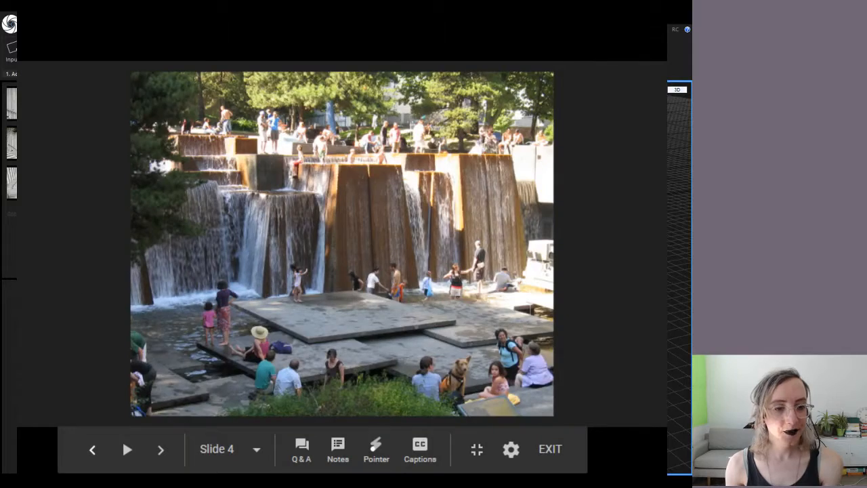
left_click(92, 449)
left_click(93, 449)
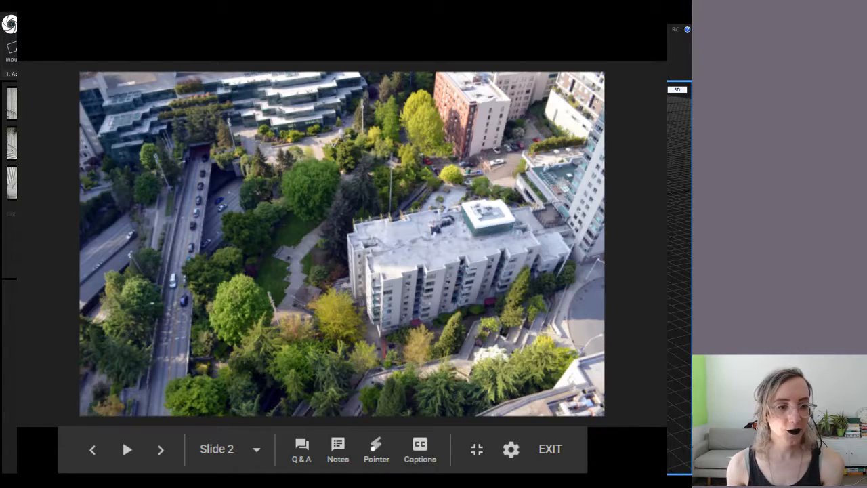
left_click(161, 448)
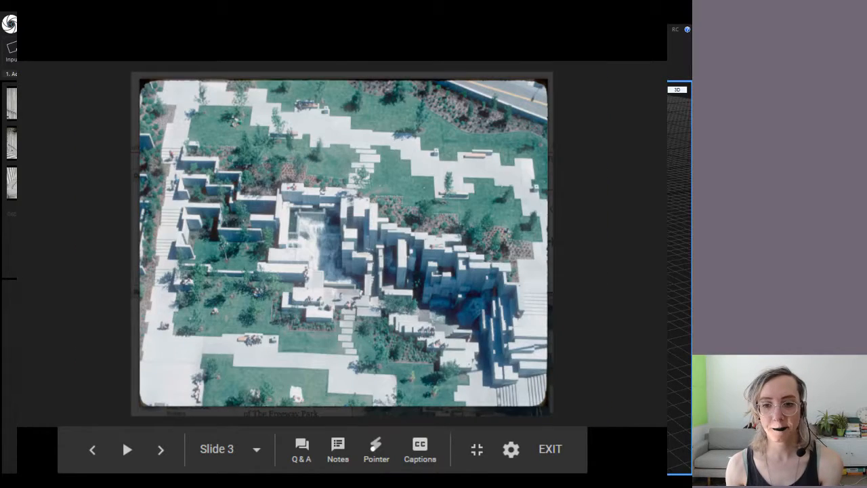
left_click(92, 449)
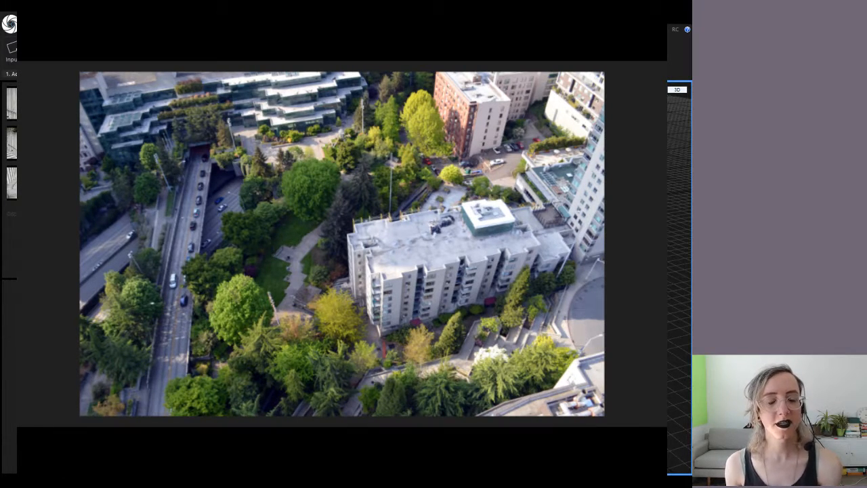
Advance through the fountain, Comic Con and chalk map slides, then exit the slideshow
key("Right")
key("Right")
key("Right")
key("Right")
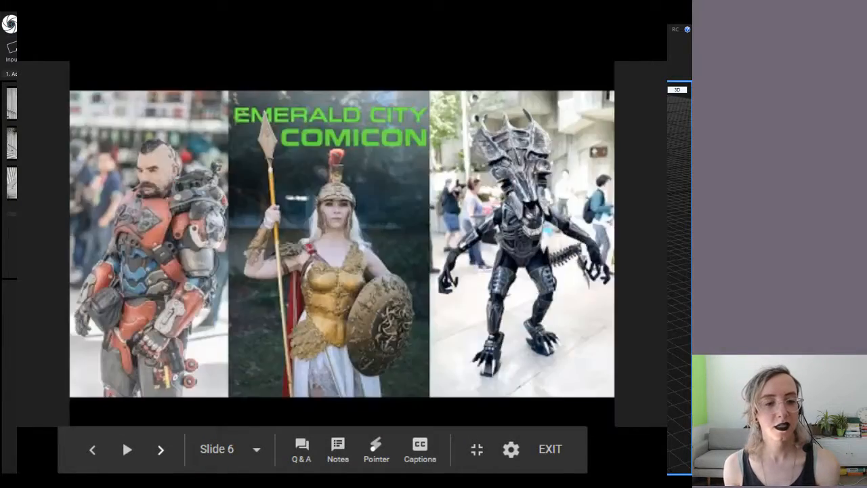
key("Right")
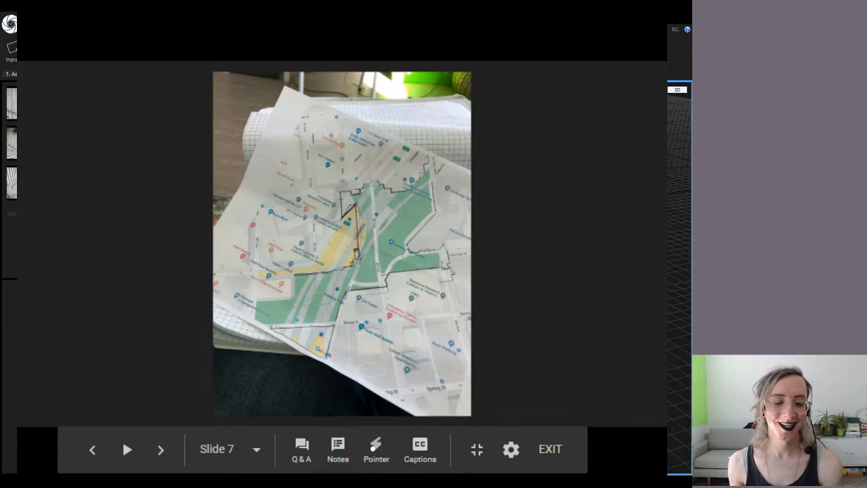
key("Right")
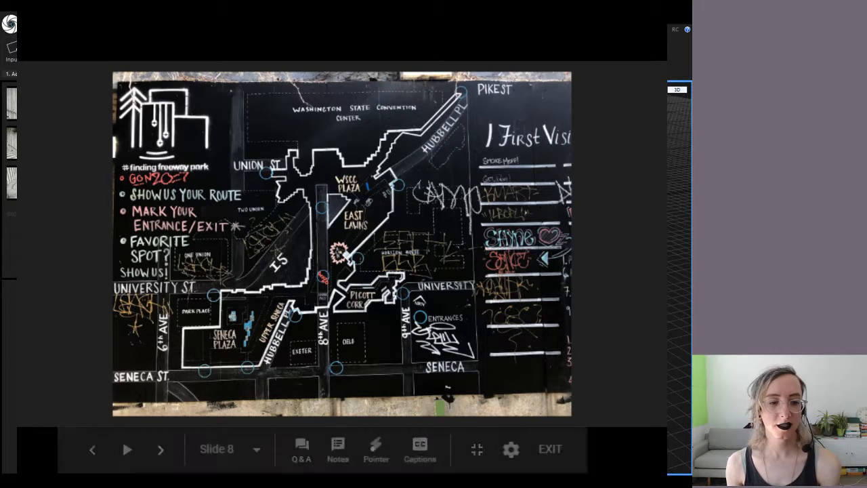
key("Right")
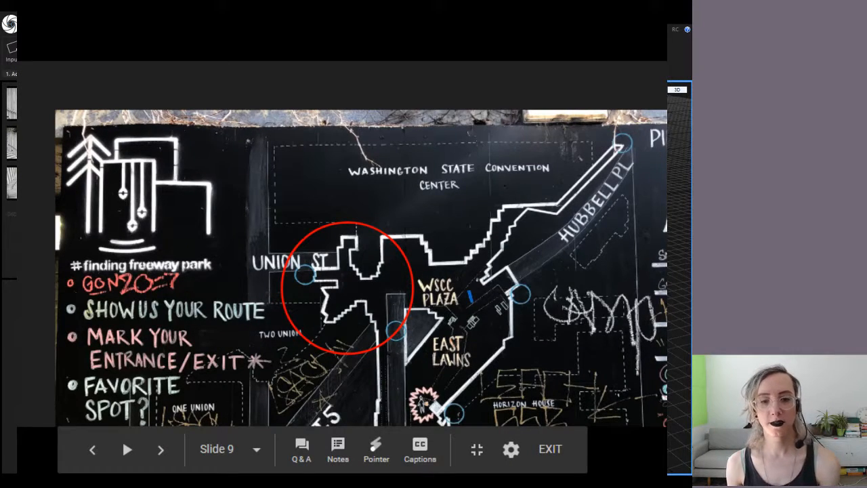
key("Escape")
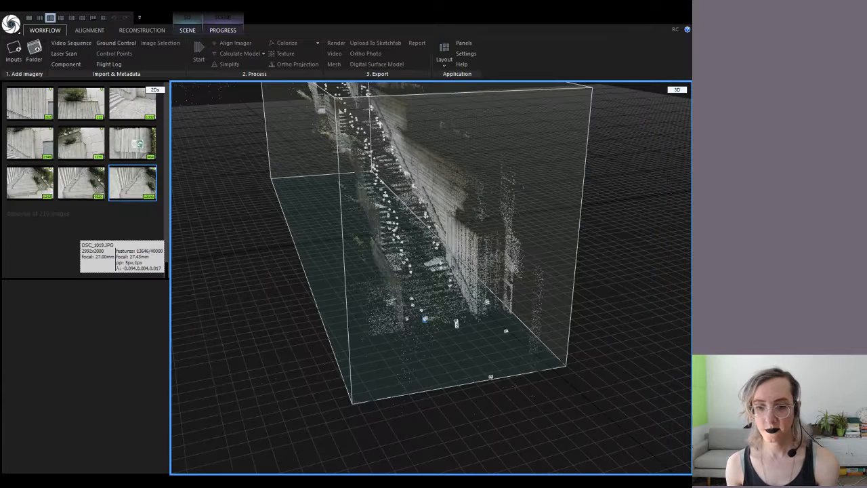
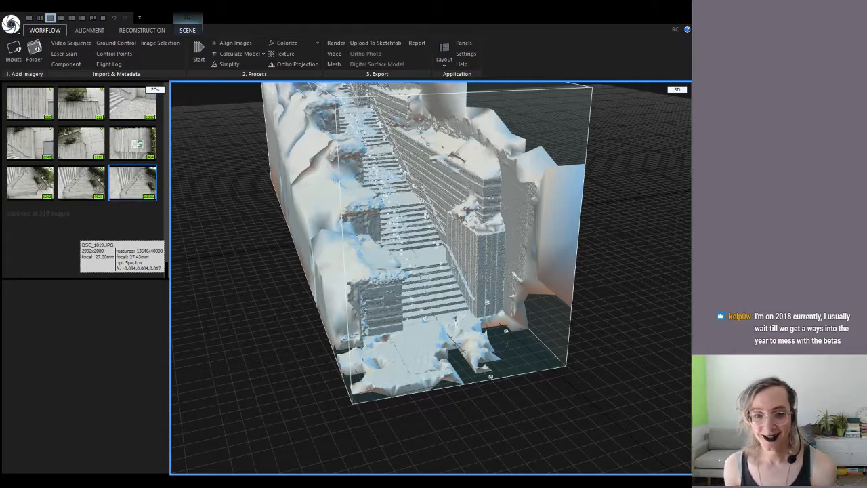
Orbit and zoom around the untextured staircase mesh from its front and right side
right_click_drag(379, 321, 384, 174)
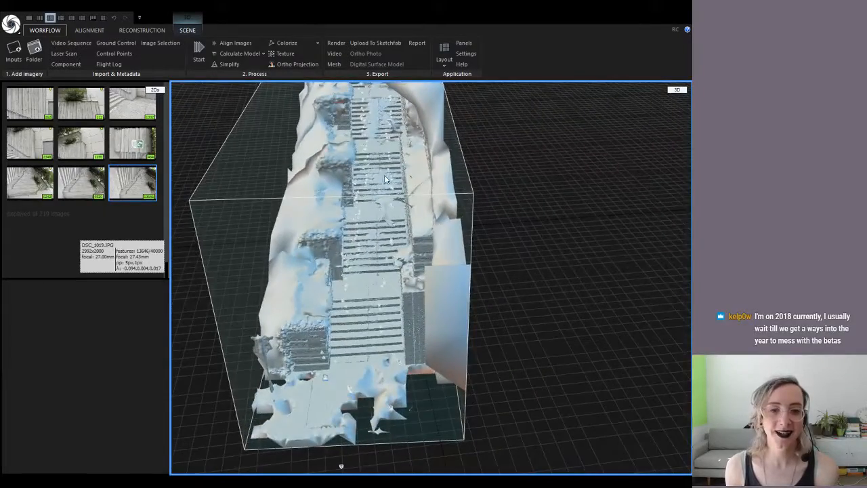
scroll(386, 180, "up", 5)
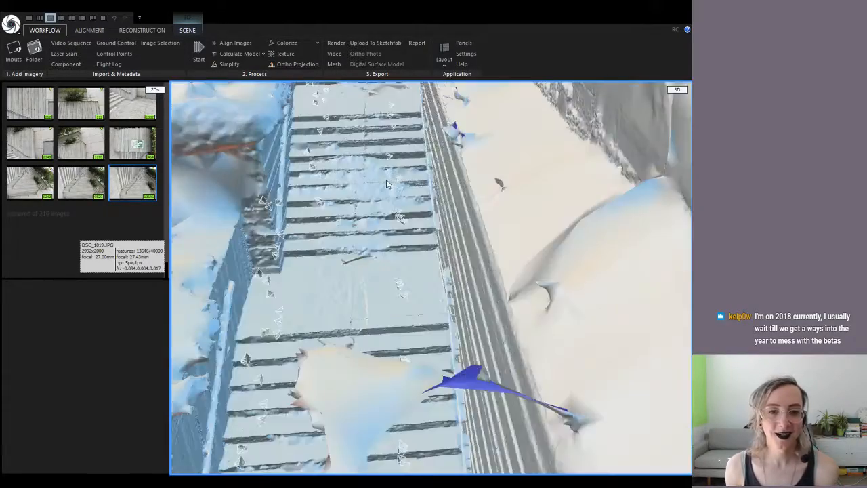
scroll(346, 242, "up", 3)
mouse_move(346, 241)
right_mouse_down()
mouse_move(356, 202)
mouse_move(345, 235)
right_mouse_up()
scroll(345, 232, "down", 3)
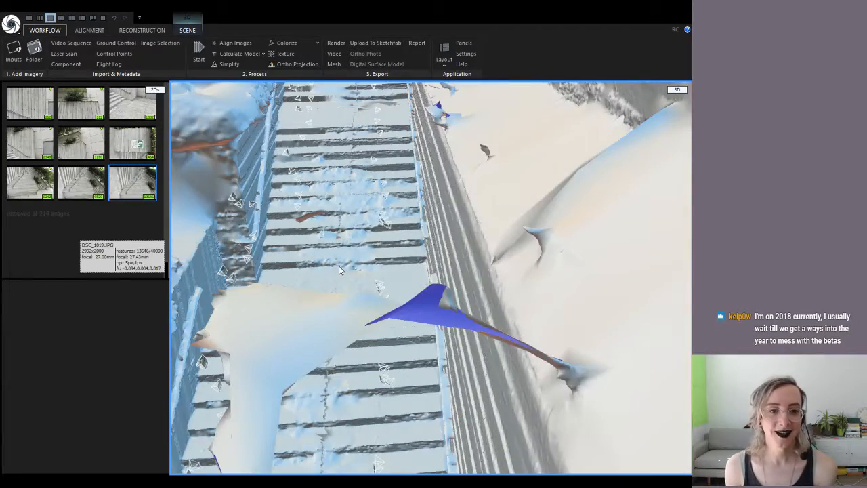
scroll(339, 269, "down", 1)
scroll(339, 270, "down", 5)
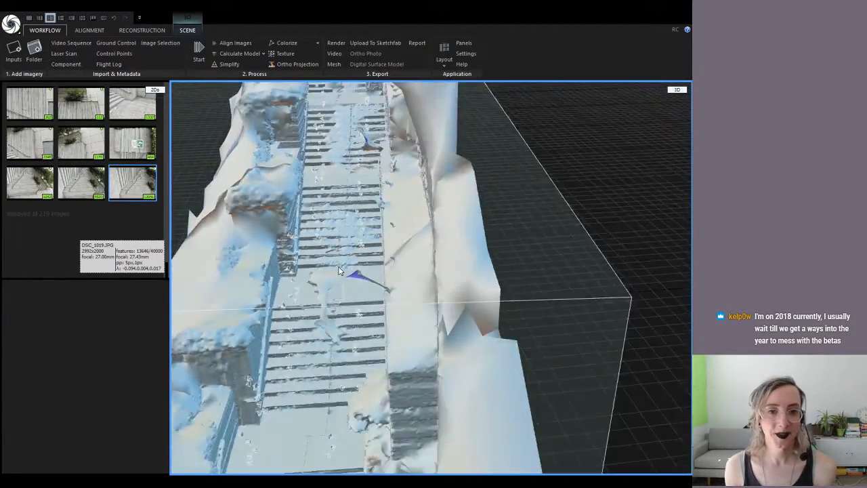
scroll(339, 271, "down", 2)
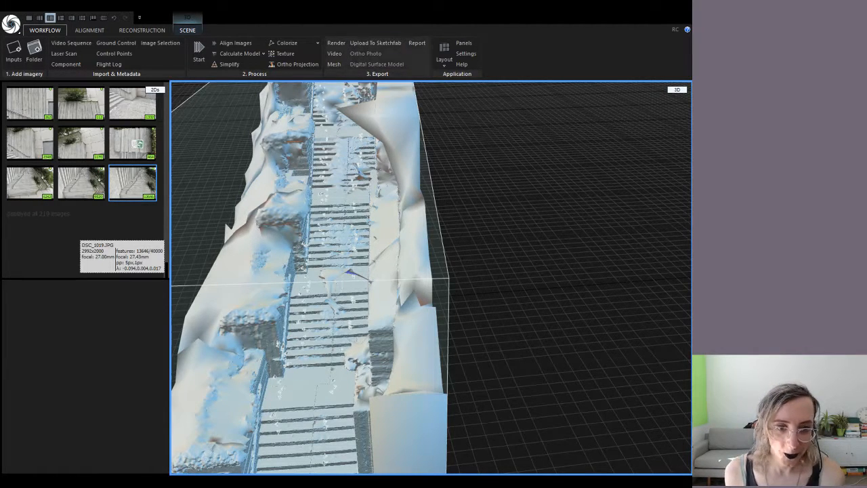
right_click_drag(506, 250, 460, 223)
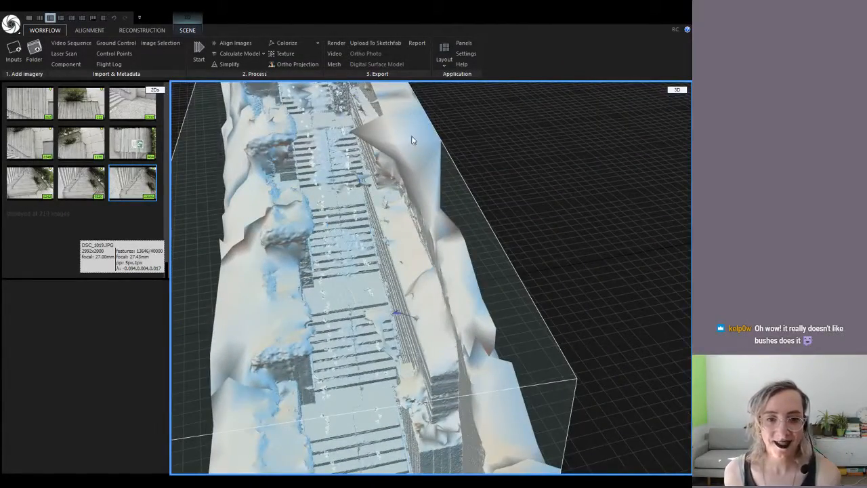
right_click_drag(388, 151, 347, 145)
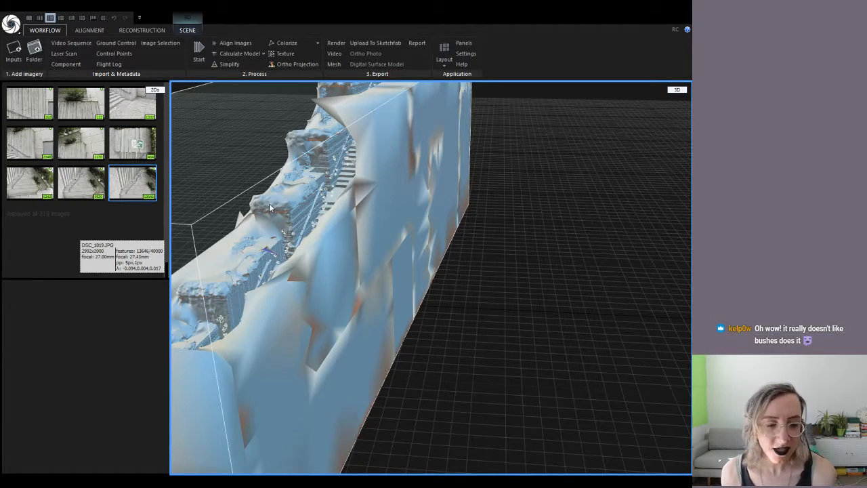
right_click_drag(280, 225, 363, 221)
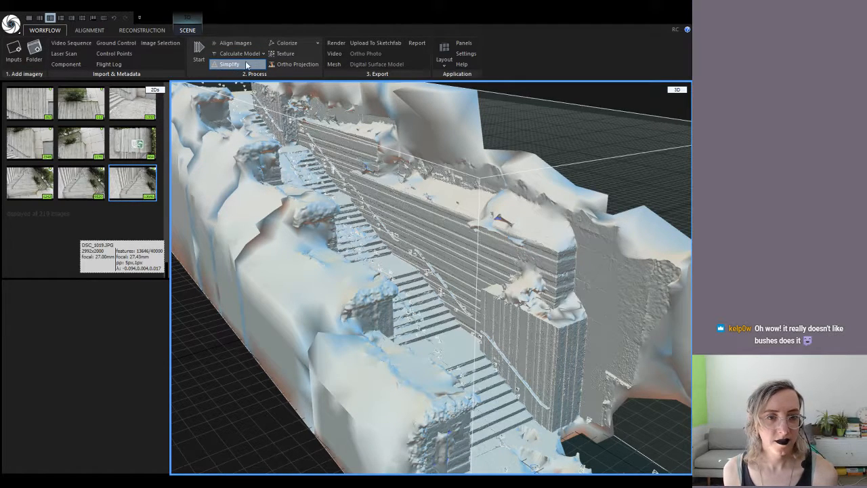
scroll(244, 266, "down", 8)
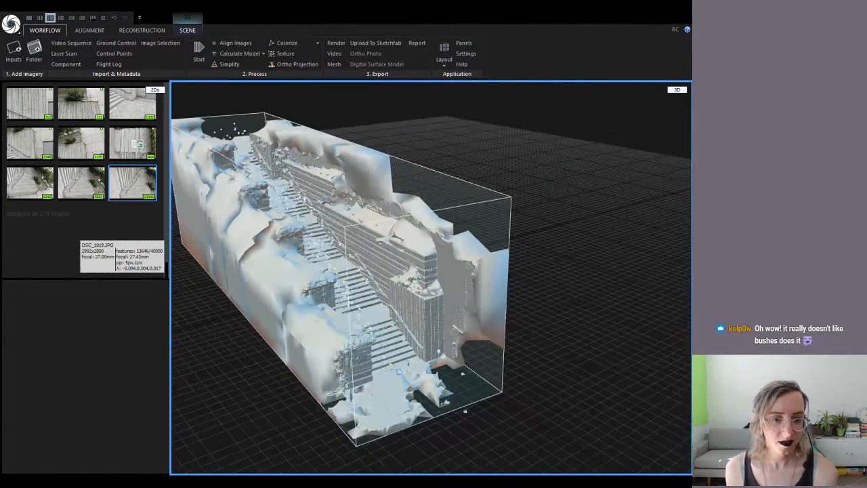
Show the Selected input properties of a camera, a stair photo and photo DSC_1018
left_click(424, 380)
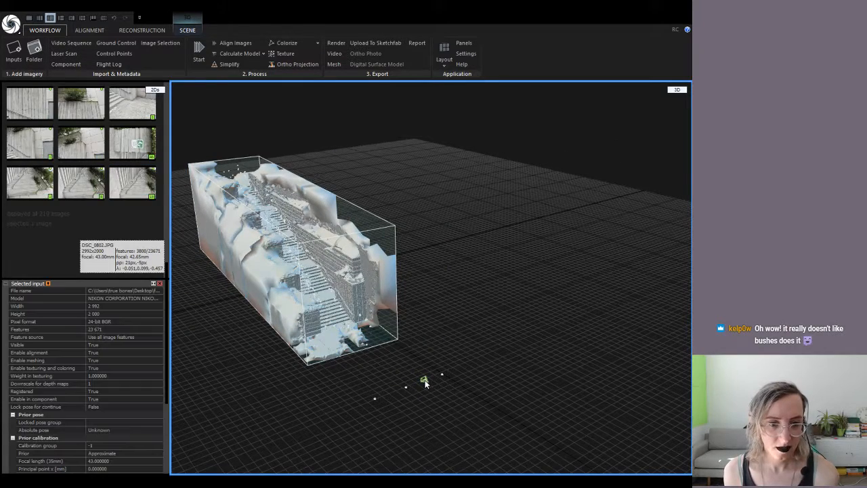
left_click(137, 183)
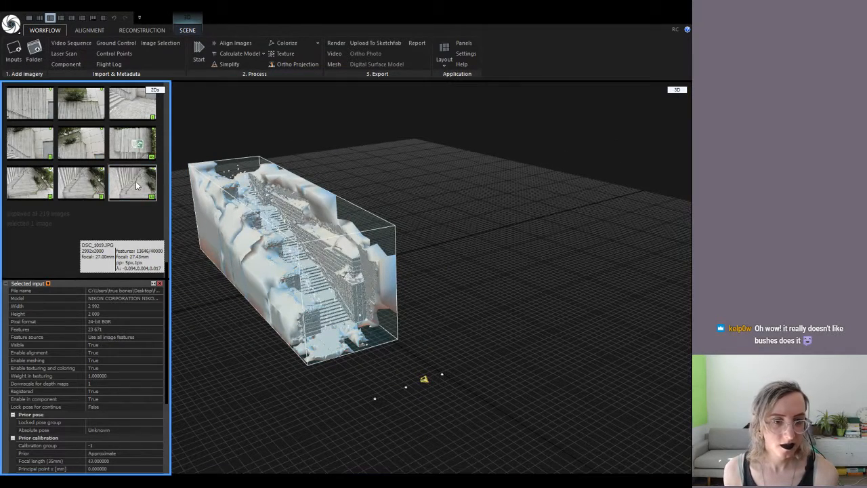
left_click(101, 181)
scroll(303, 266, "up", 10)
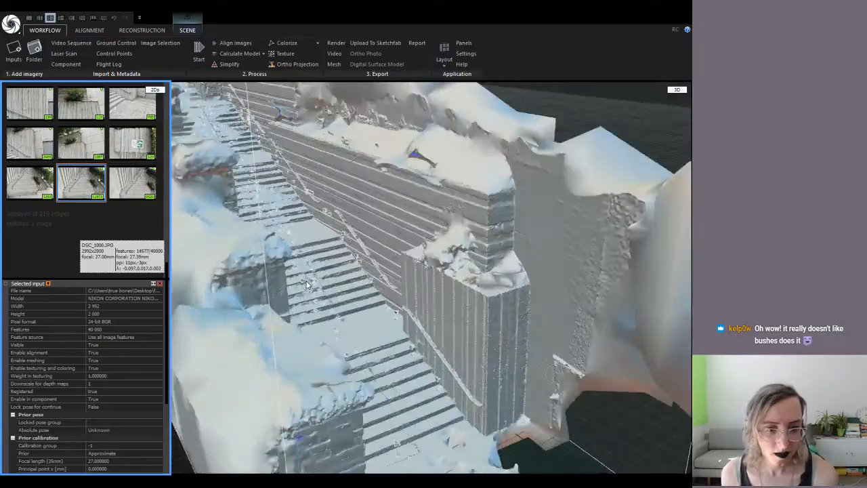
left_click_drag(308, 292, 301, 252)
scroll(302, 252, "down", 4)
scroll(302, 253, "up", 5)
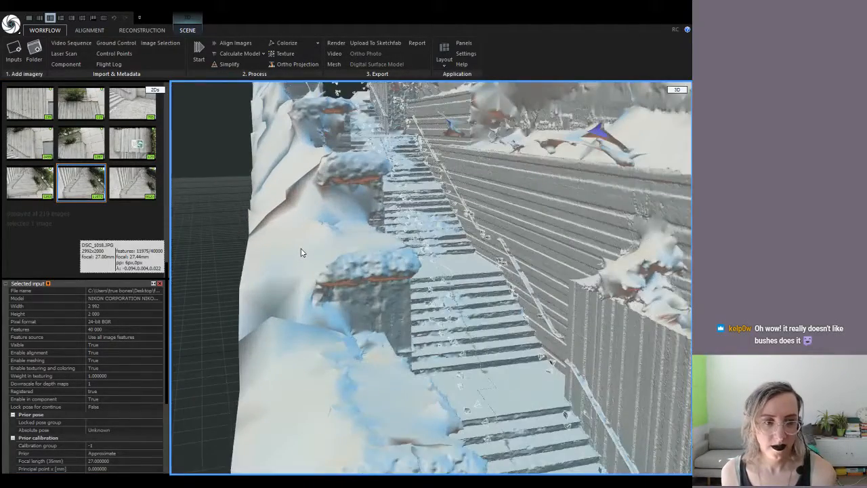
scroll(97, 182, "up", 10)
scroll(98, 182, "up", 10)
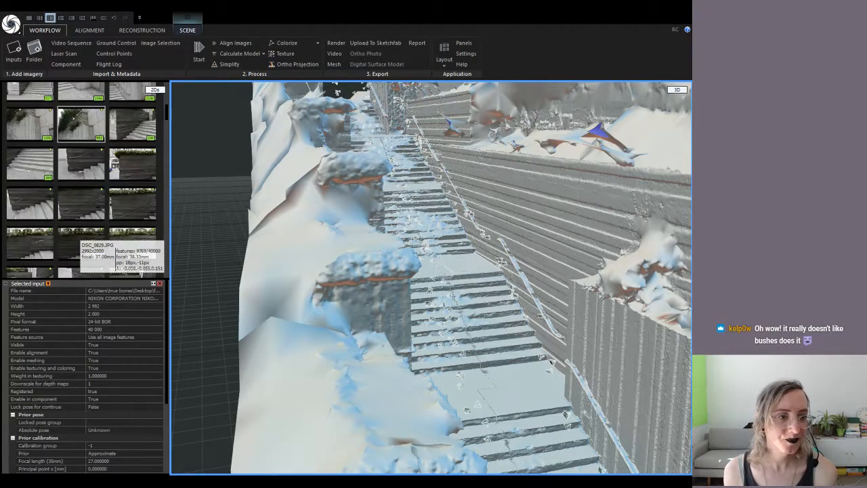
scroll(114, 164, "up", 5)
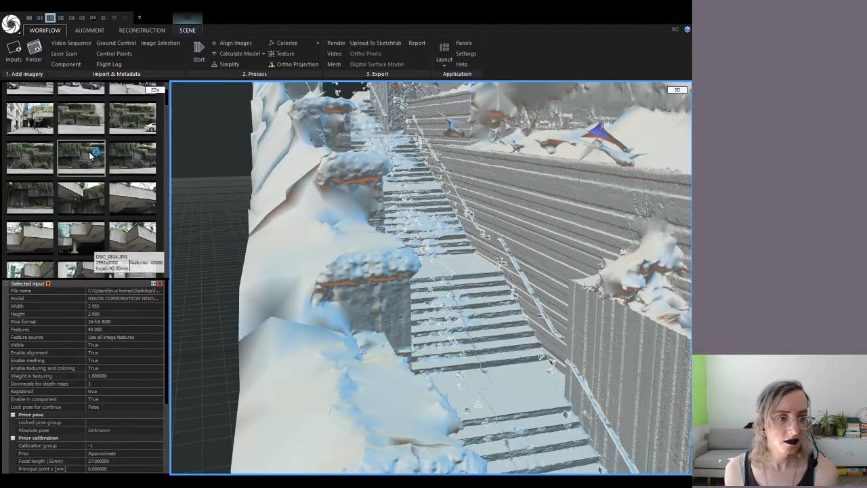
Display the properties of photo DSC_0814, then pull back to the whole model
left_click(90, 156)
scroll(89, 156, "down", 3)
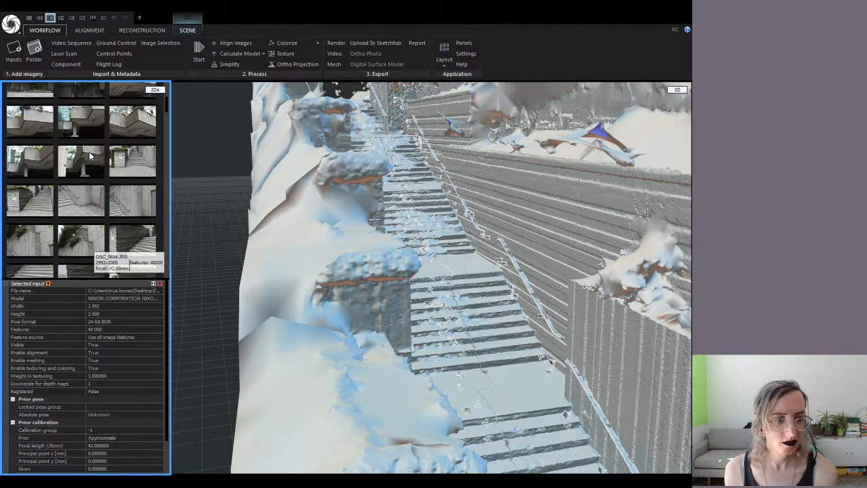
scroll(89, 146, "up", 5)
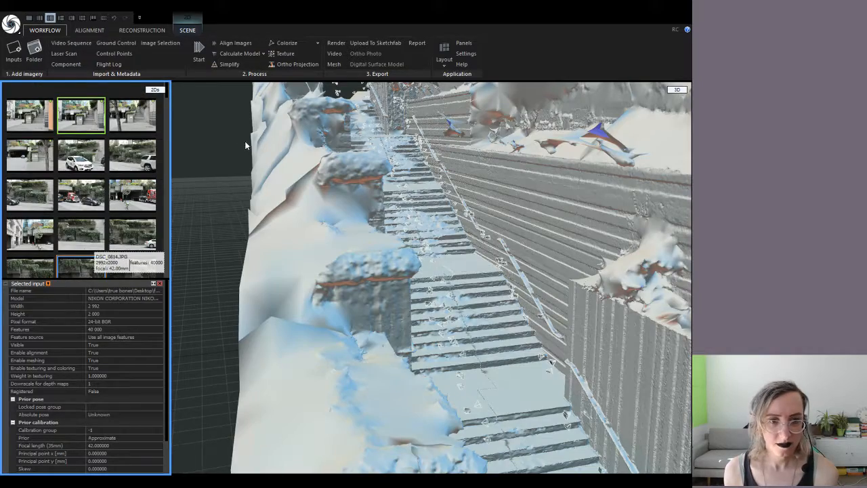
scroll(248, 151, "down", 5)
scroll(248, 151, "down", 3)
left_click_drag(234, 173, 263, 189)
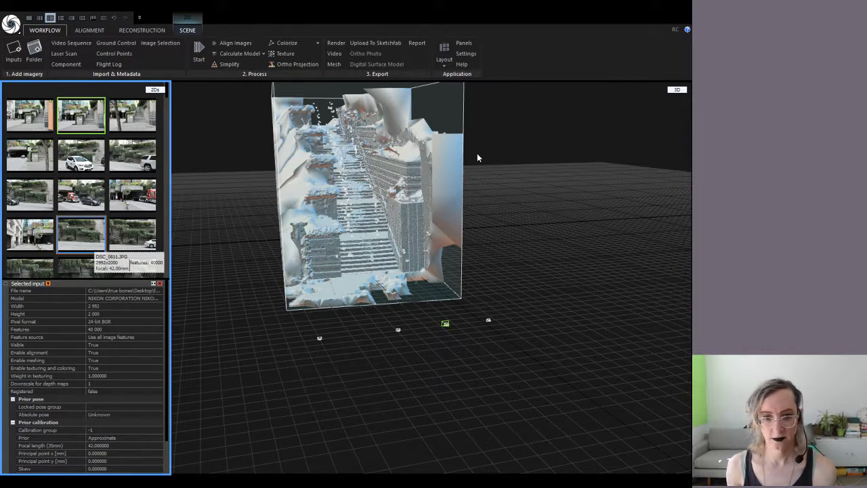
Zoom and orbit so the stairs run diagonally past the wall
scroll(400, 249, "up", 8)
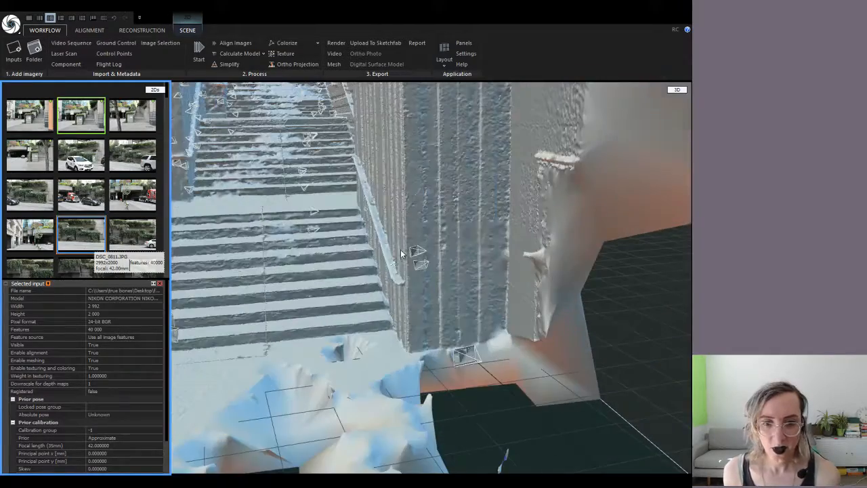
left_click_drag(384, 273, 407, 293)
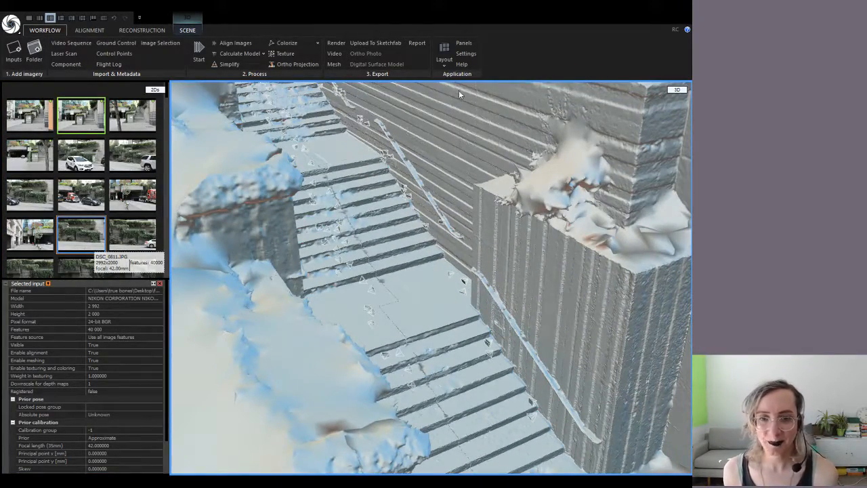
scroll(456, 118, "down", 2)
scroll(488, 273, "up", 6)
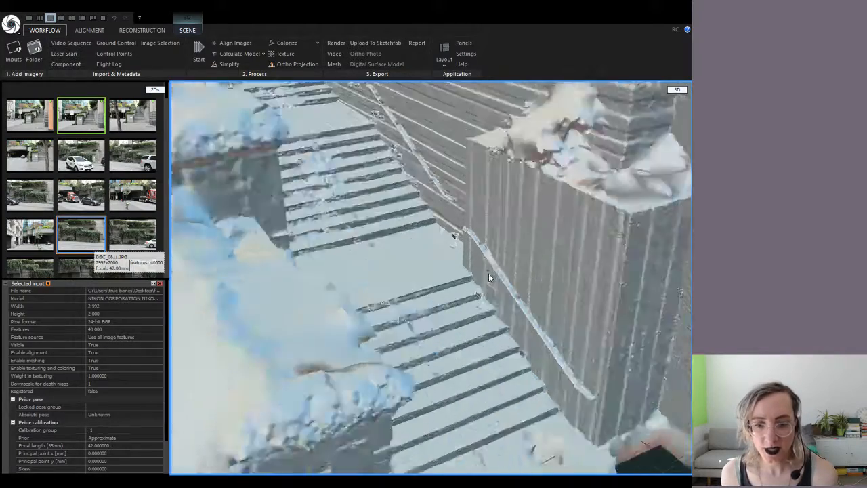
scroll(561, 328, "up", 3)
scroll(547, 313, "down", 2)
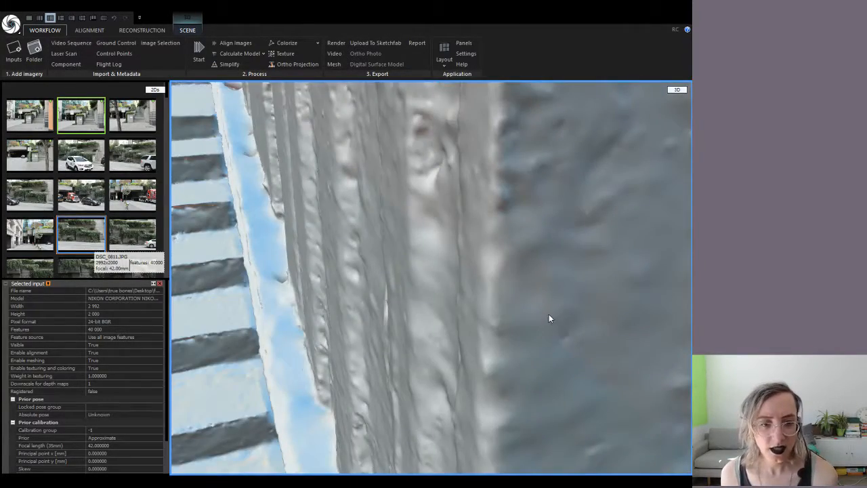
scroll(275, 252, "down", 1)
scroll(275, 253, "down", 4)
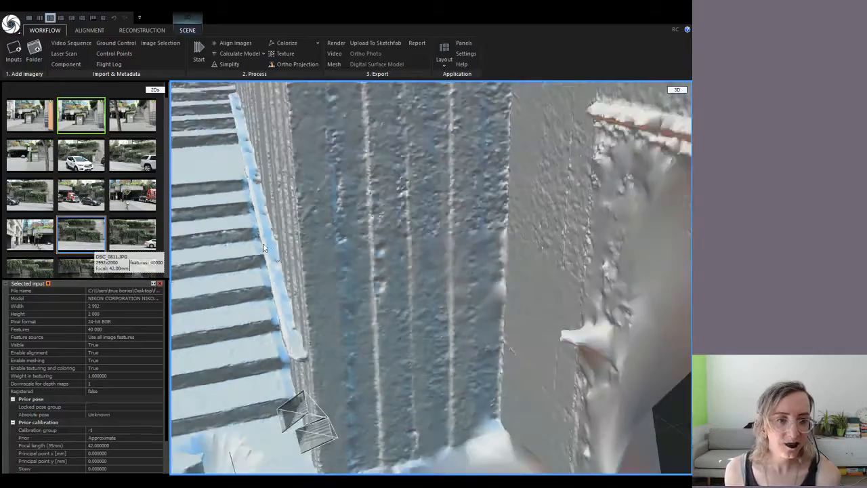
Inspect the stairs, railing and side wall up close, then zoom back out
right_click_drag(247, 236, 268, 258)
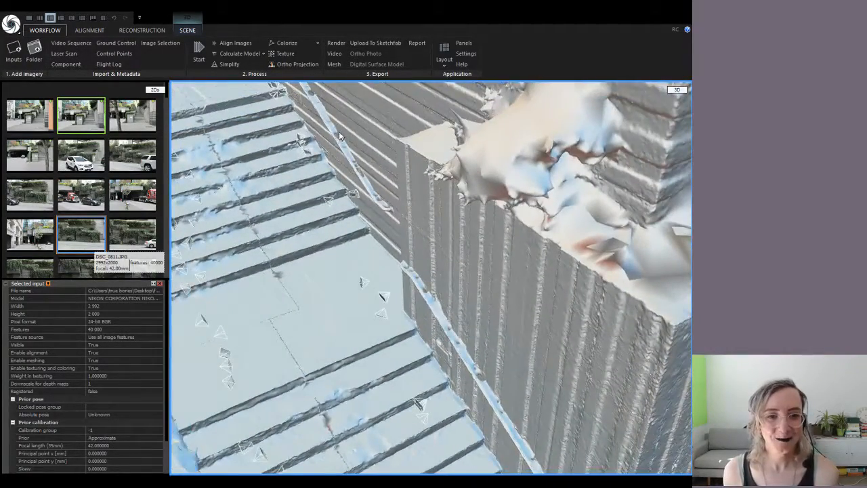
scroll(337, 140, "up", 5)
scroll(335, 155, "up", 4)
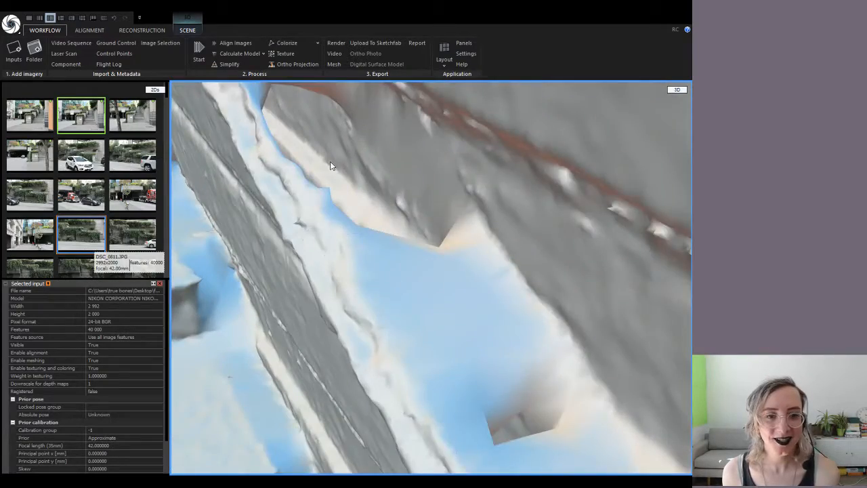
scroll(320, 164, "down", 8)
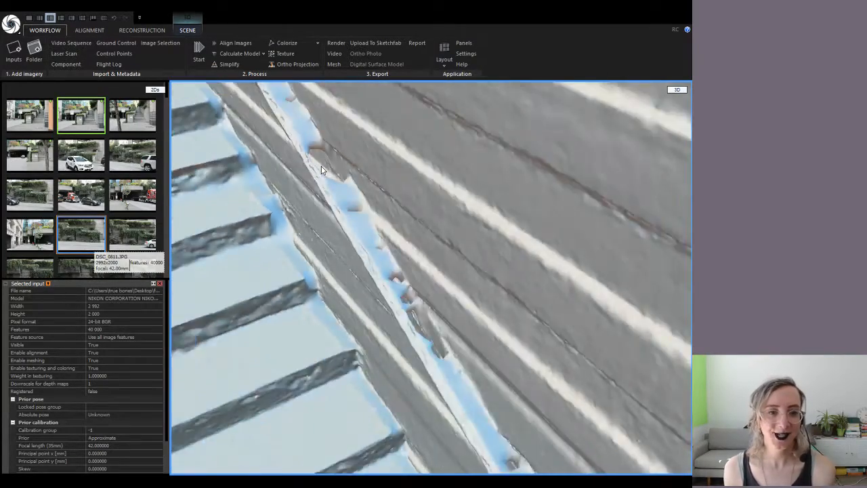
scroll(320, 165, "down", 6)
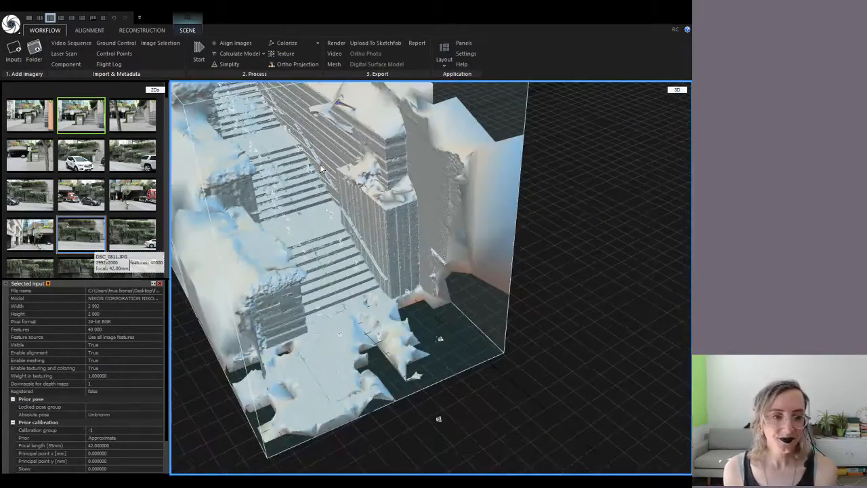
left_click_drag(298, 210, 309, 279)
scroll(302, 233, "down", 3)
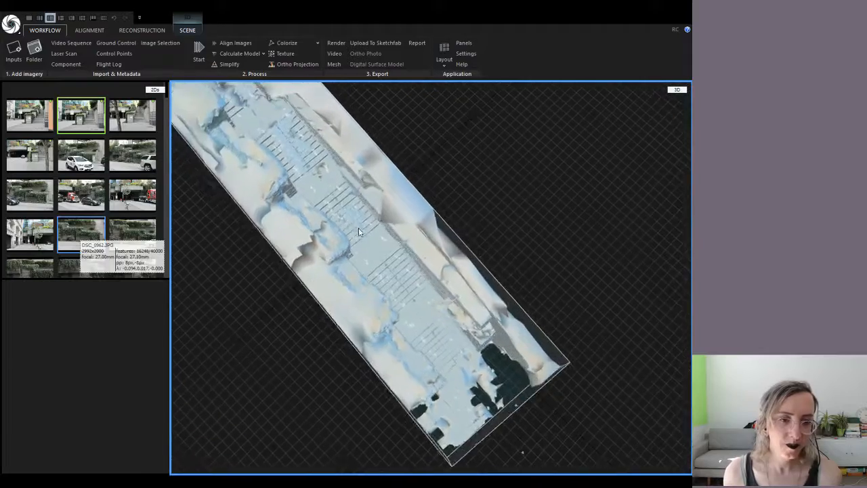
Orbit and zoom around the stairs mesh to inspect its surface from several angles
scroll(335, 218, "up", 6)
left_click_drag(271, 189, 454, 231)
right_click_drag(466, 225, 413, 213)
scroll(413, 212, "down", 6)
left_click_drag(533, 170, 340, 448)
scroll(346, 237, "up", 8)
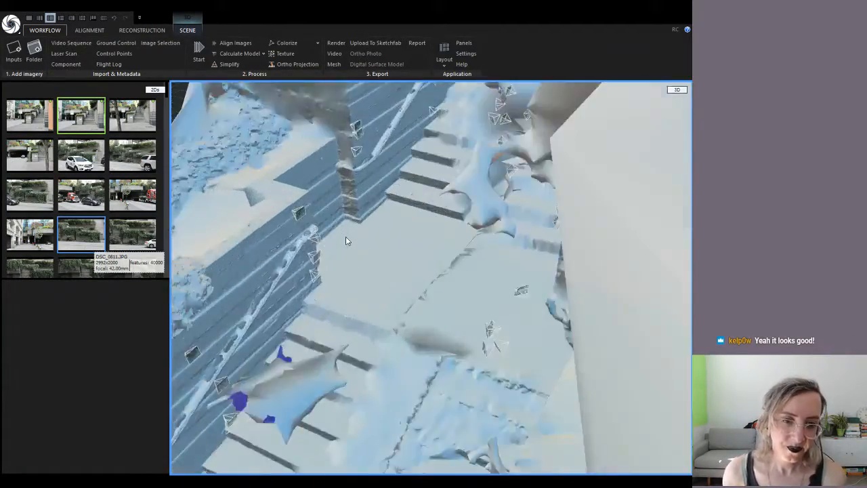
scroll(344, 279, "up", 4)
scroll(375, 268, "down", 3)
scroll(376, 268, "down", 10)
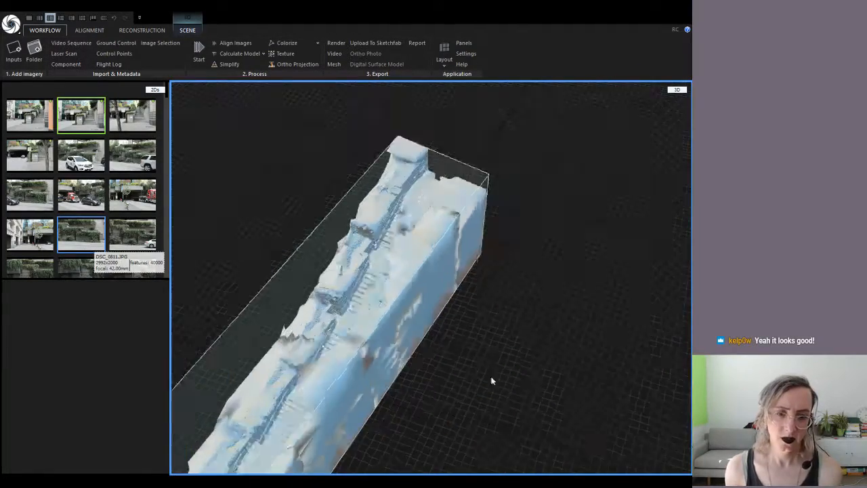
left_click_drag(492, 380, 468, 402)
scroll(390, 269, "up", 10)
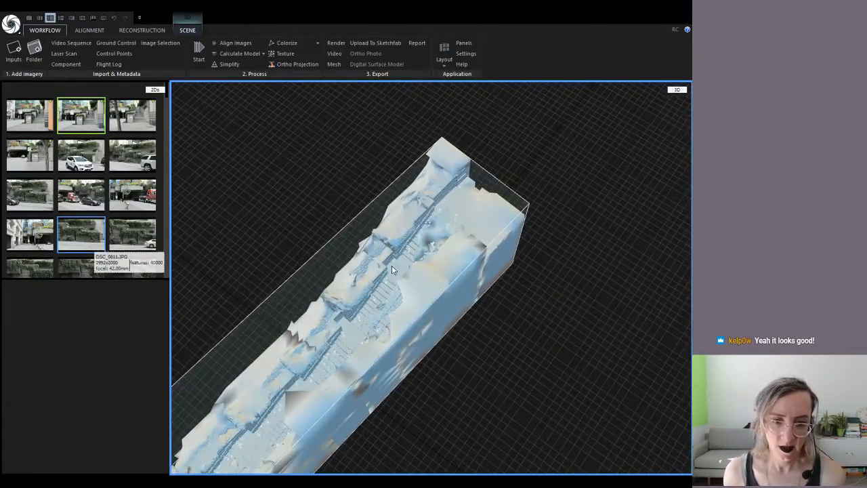
scroll(392, 271, "down", 5)
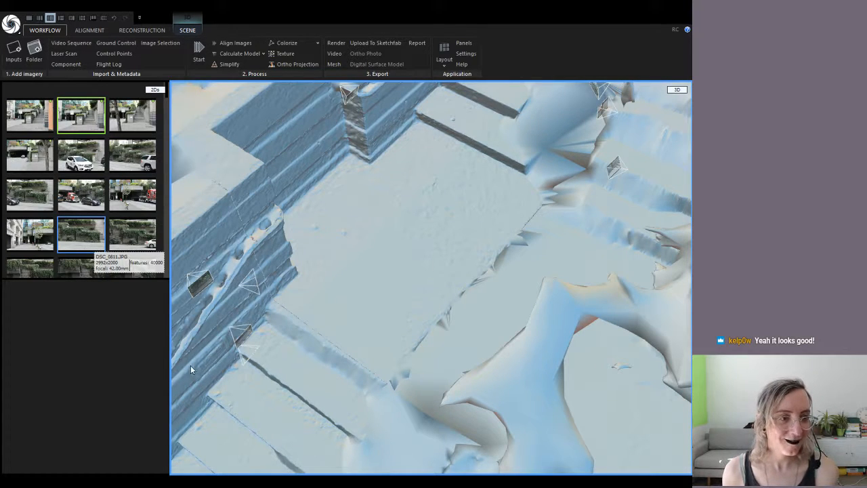
Pan the large plane aside and show the properties of 27 mm Nikon photo DSC_0886
mouse_move(204, 274)
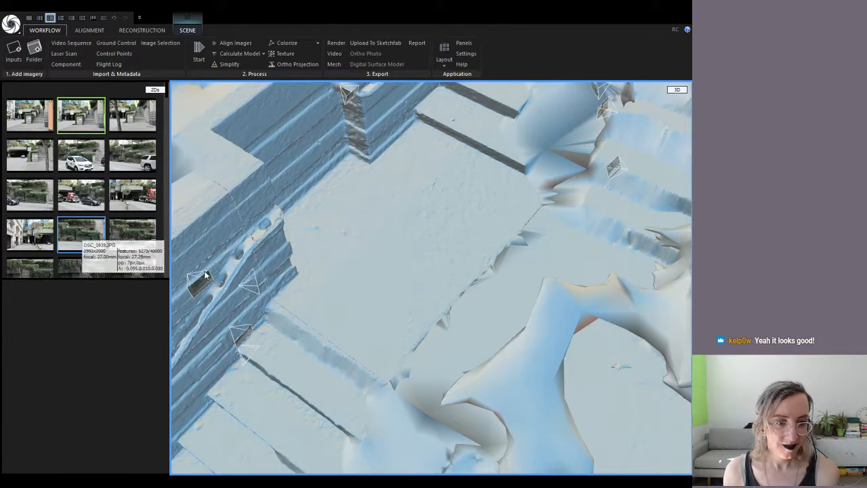
scroll(330, 369, "down", 3)
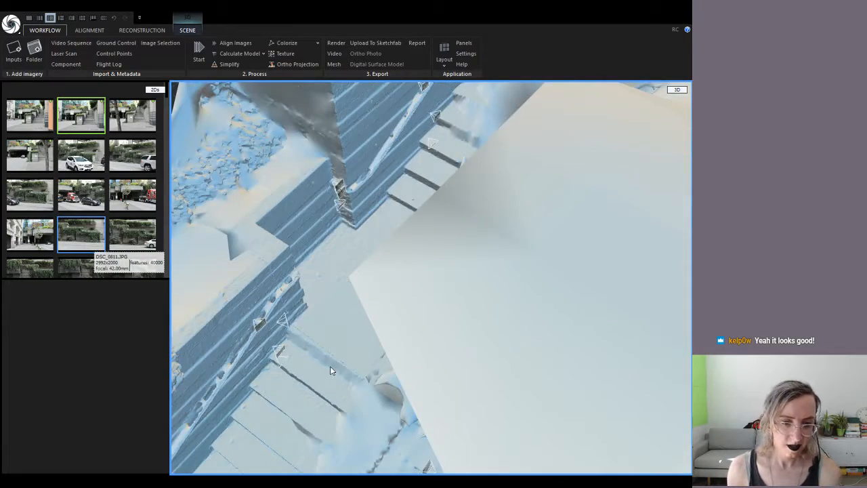
mouse_move(331, 370)
right_mouse_down()
mouse_move(346, 373)
mouse_move(329, 361)
right_mouse_up()
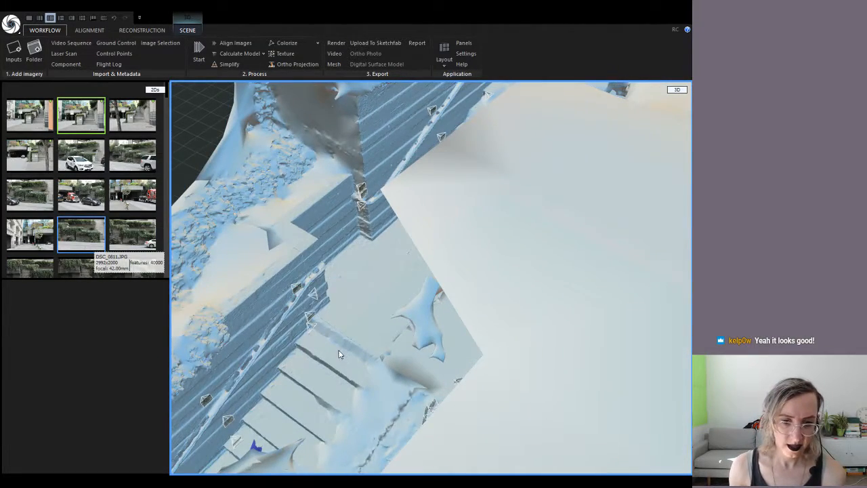
left_click_drag(338, 350, 456, 282)
right_click_drag(443, 380, 457, 379)
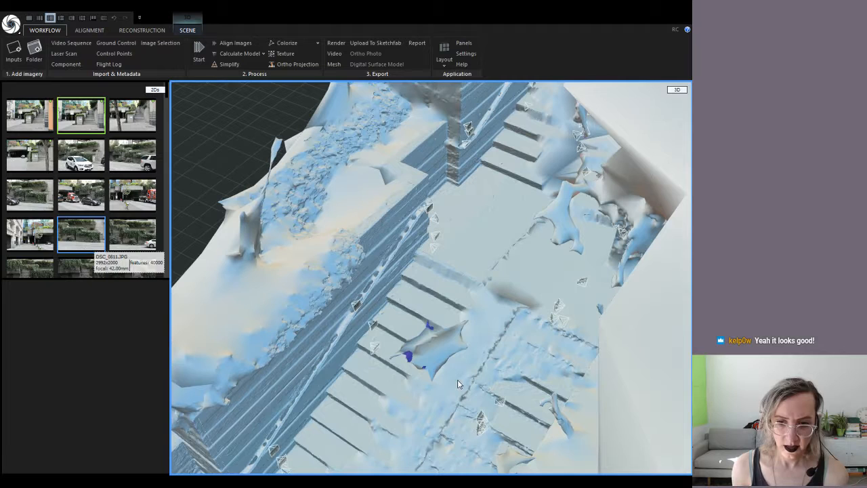
left_click(561, 307)
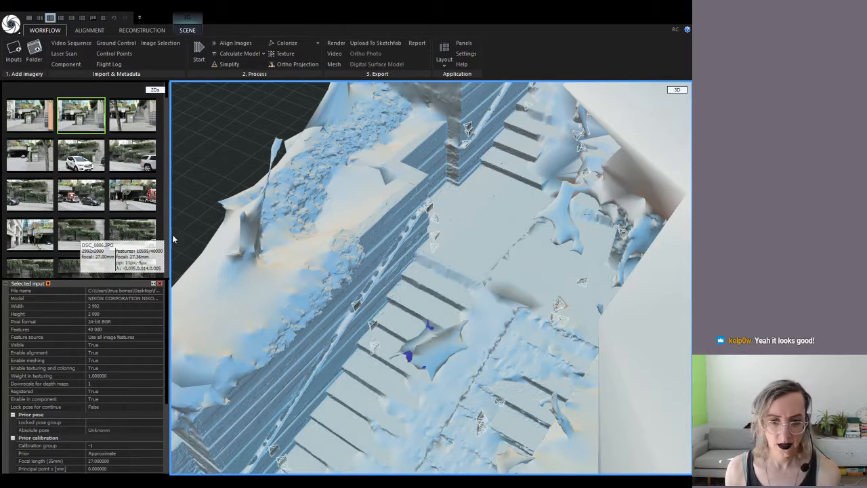
scroll(67, 158, "down", 8)
scroll(66, 157, "down", 10)
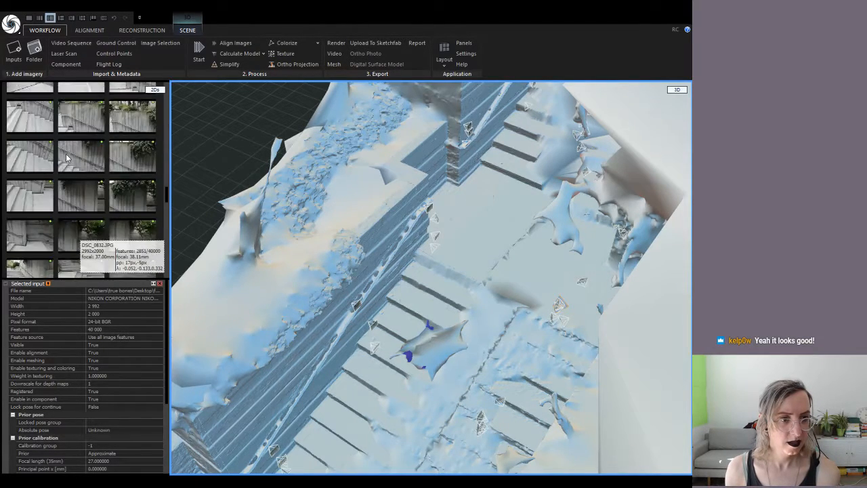
scroll(67, 157, "up", 10)
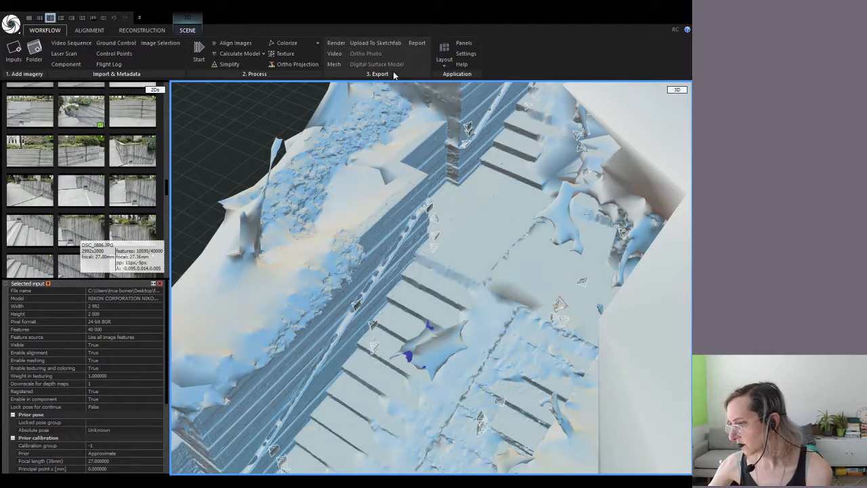
Simplify the stairs mesh, keeping the target triangle count at 1 000 000
left_click(224, 65)
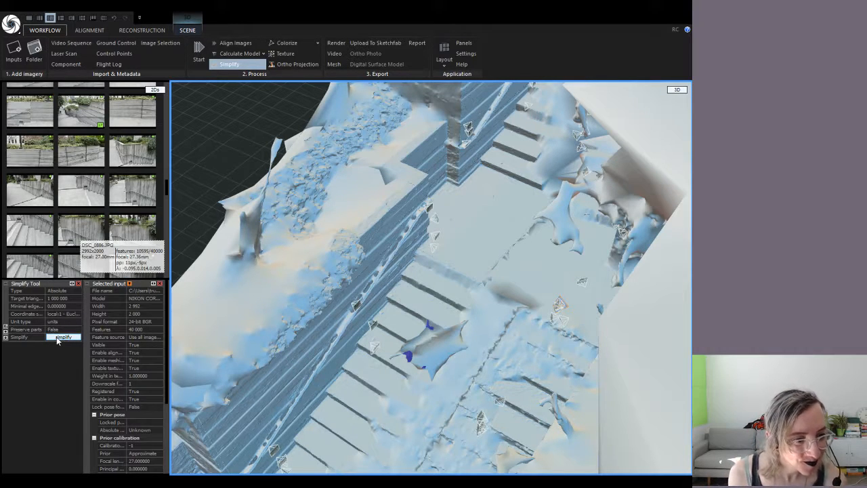
left_click(6, 341)
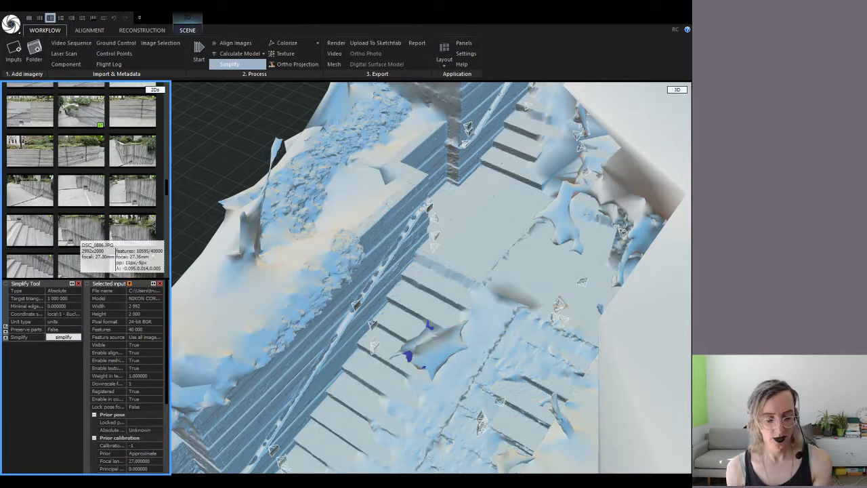
left_click(229, 64)
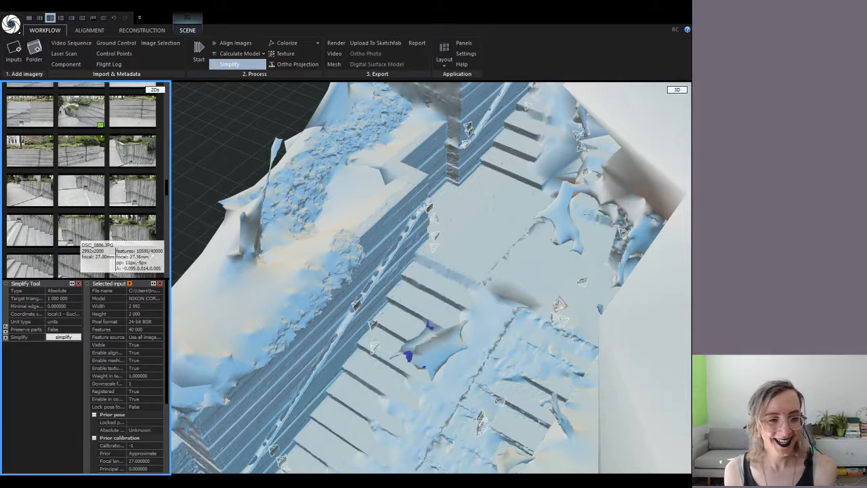
left_click(67, 337)
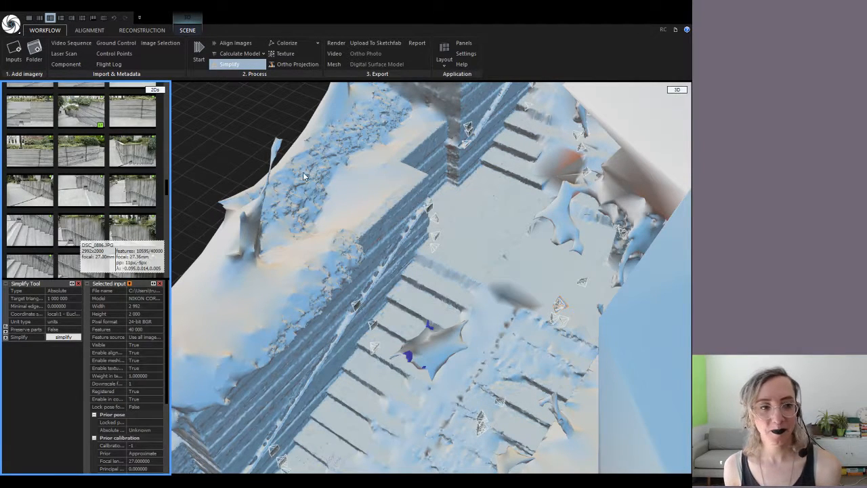
Orbit and pull back to view the whole simplified stairs mesh
left_click_drag(351, 140, 327, 164)
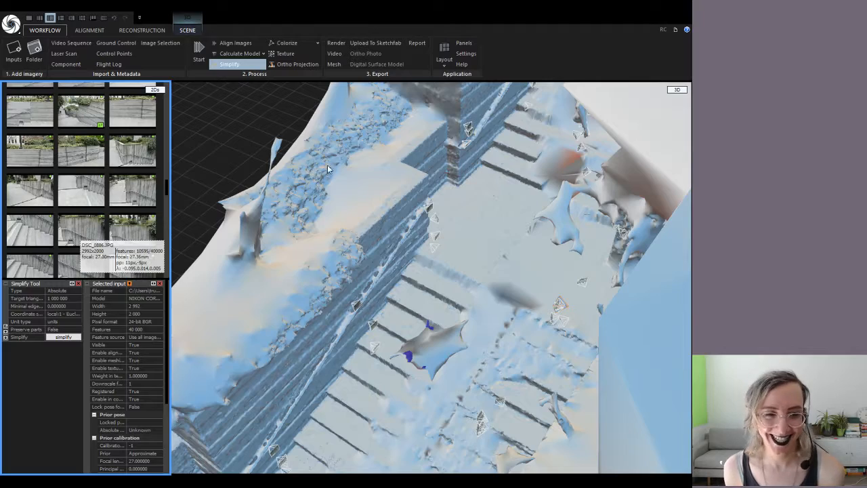
left_click_drag(382, 290, 415, 298)
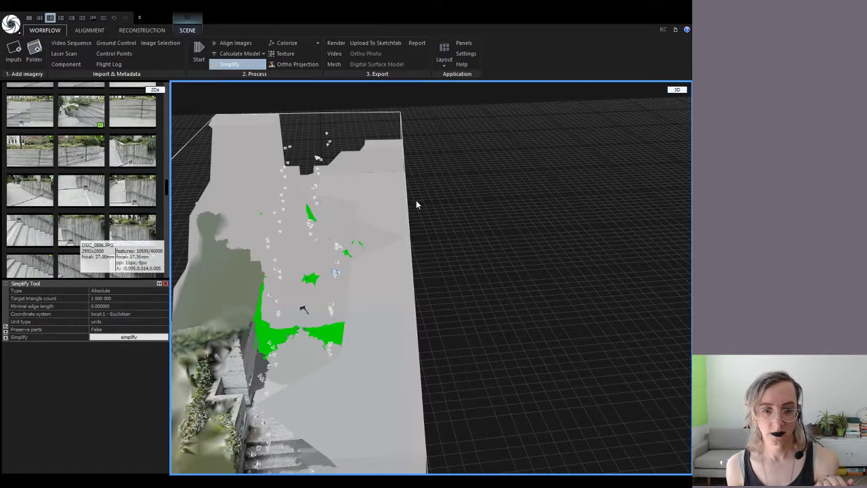
left_click_drag(316, 268, 331, 284)
scroll(277, 327, "up", 6)
Orbit, pan and tilt around the green floor and hedge-covered wall areas
left_click_drag(282, 327, 294, 328)
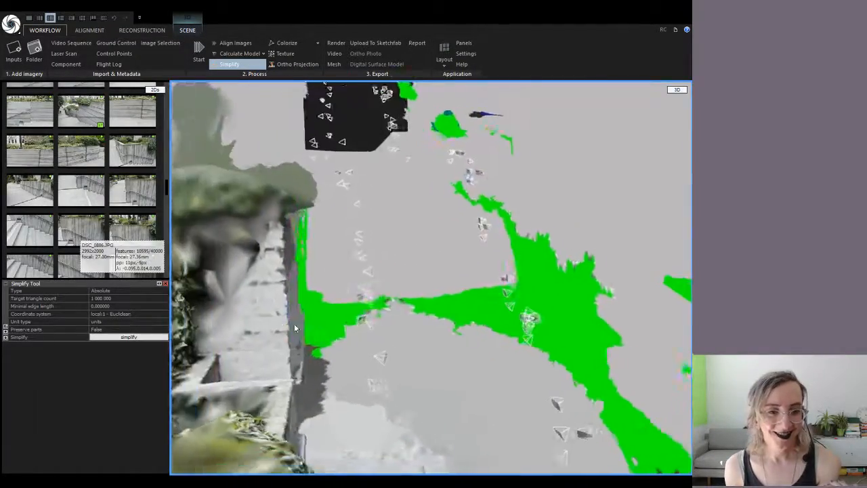
right_click_drag(294, 328, 346, 332)
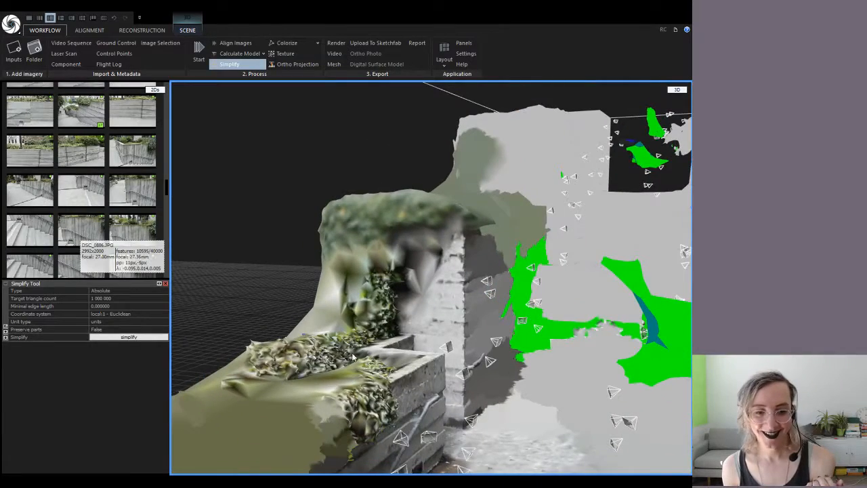
scroll(383, 401, "down", 3)
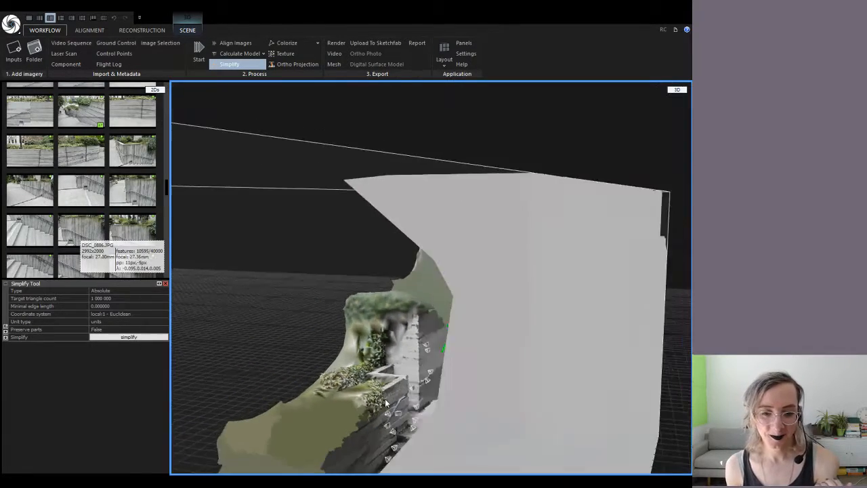
right_click_drag(385, 402, 436, 400)
scroll(435, 398, "down", 6)
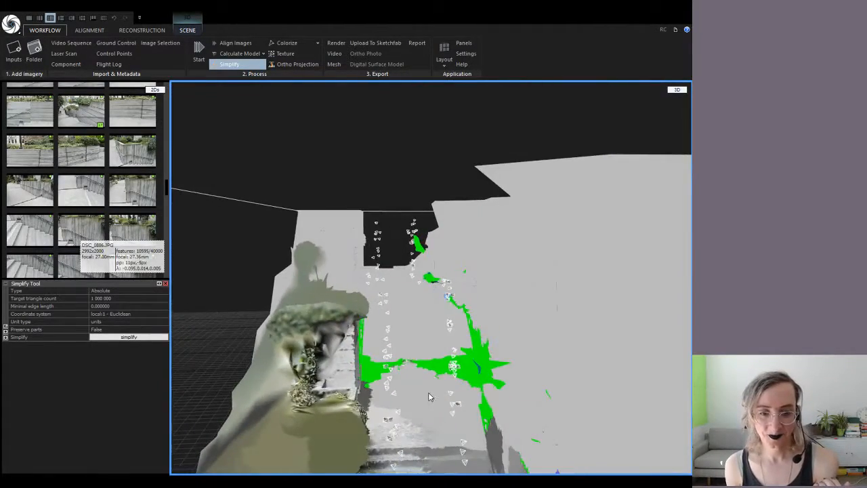
scroll(422, 411, "down", 3)
left_click_drag(422, 411, 407, 335)
scroll(415, 405, "up", 5)
mouse_move(404, 290)
right_mouse_down()
mouse_move(398, 303)
mouse_move(409, 300)
right_mouse_up()
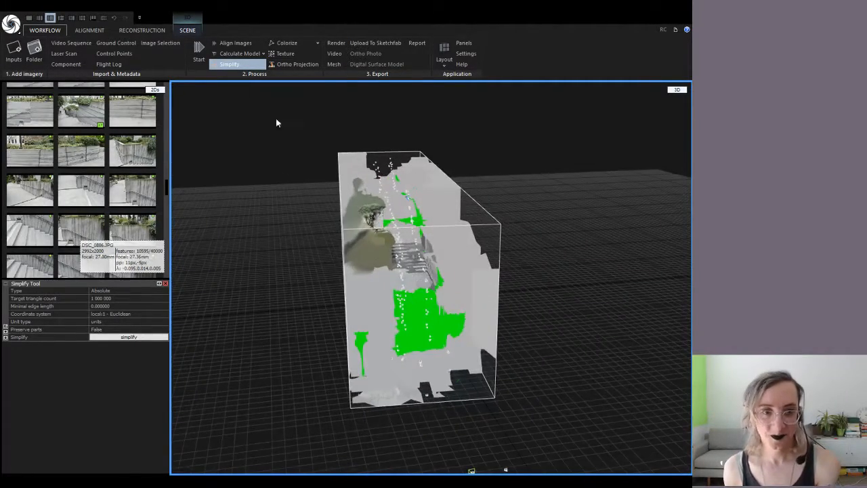
Texture the simplified stairs model with the photos' colours
left_click(298, 55)
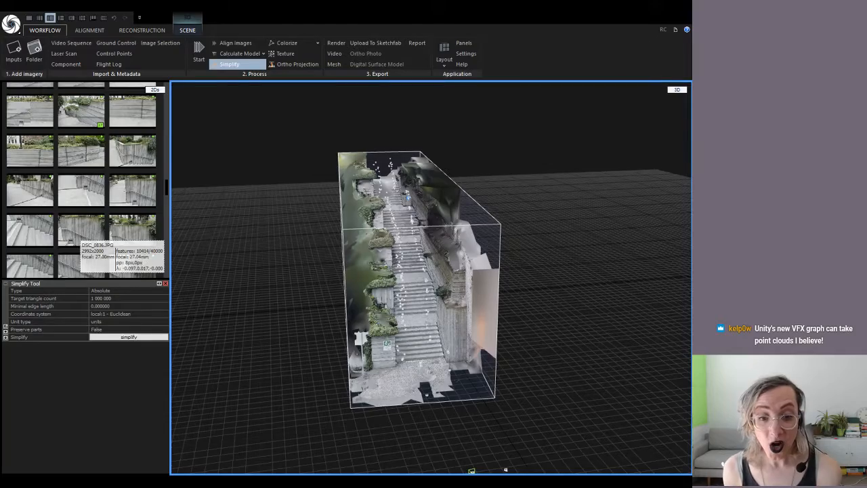
scroll(427, 365, "up", 3)
right_click_drag(444, 372, 429, 354)
scroll(385, 360, "up", 5)
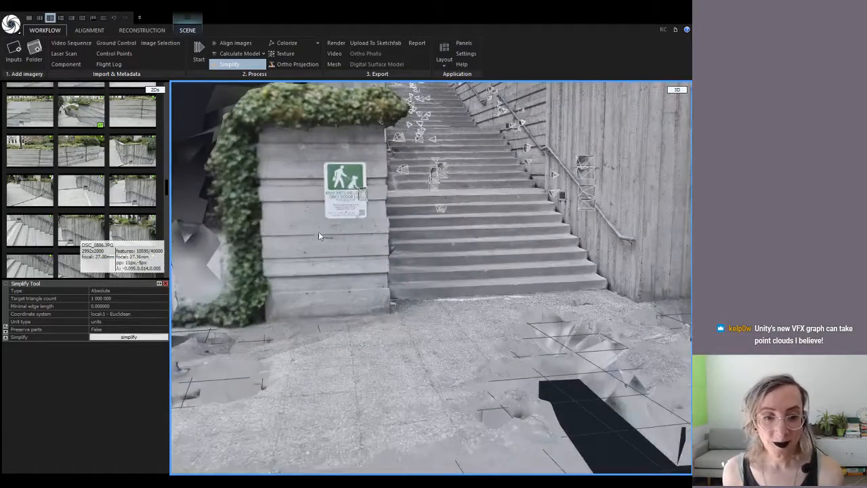
scroll(349, 208, "up", 5)
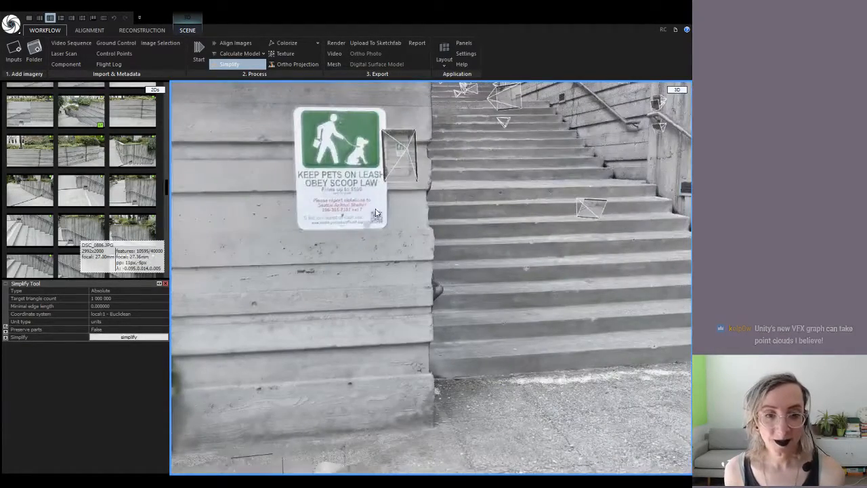
scroll(387, 209, "up", 4)
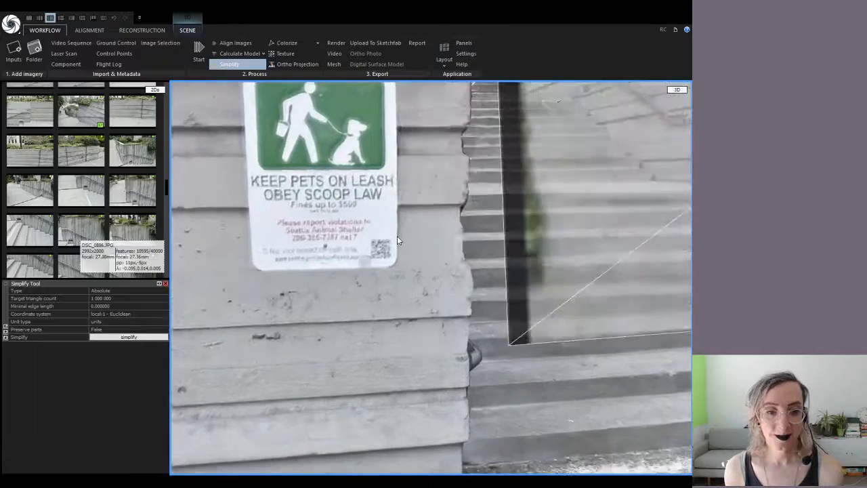
scroll(396, 234, "down", 2)
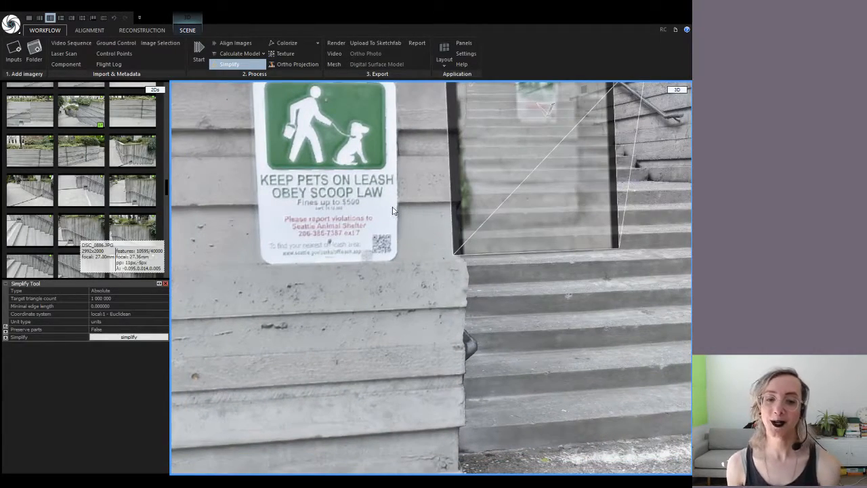
scroll(393, 211, "up", 2)
scroll(393, 208, "down", 3)
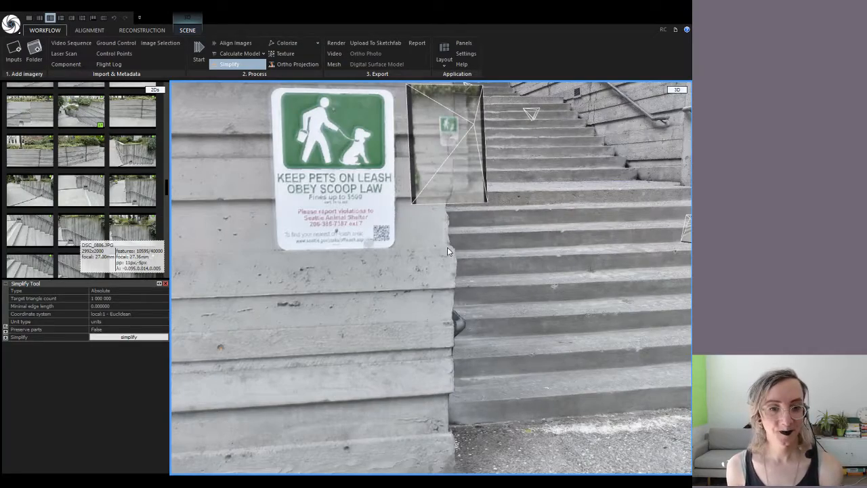
scroll(444, 248, "down", 6)
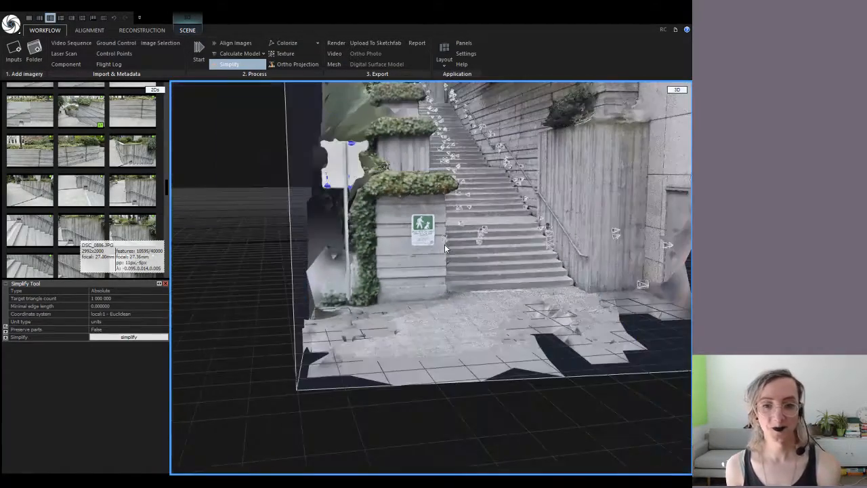
left_click_drag(464, 251, 446, 297)
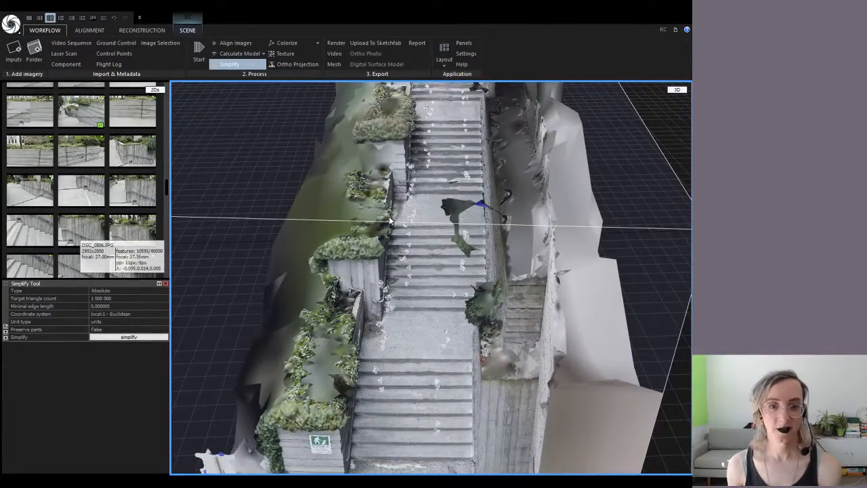
scroll(388, 216, "down", 3)
mouse_move(388, 216)
left_mouse_down()
mouse_move(458, 183)
mouse_move(478, 197)
mouse_move(379, 190)
mouse_move(377, 204)
left_mouse_up()
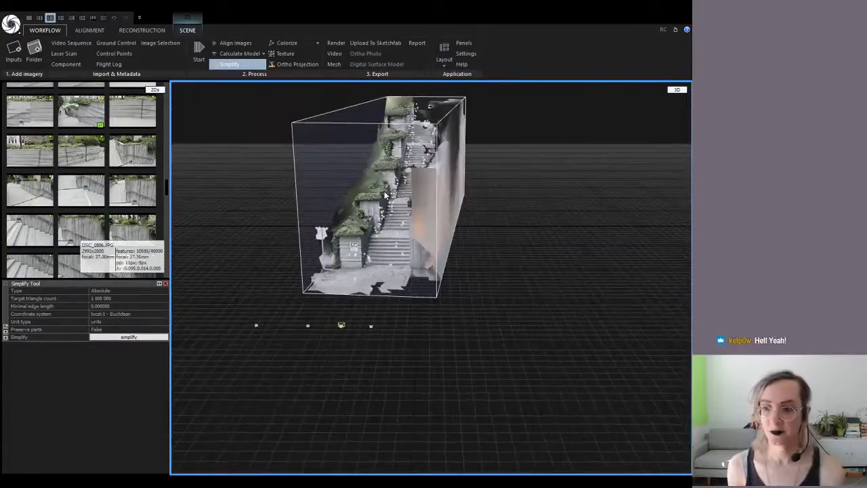
scroll(390, 213, "up", 5)
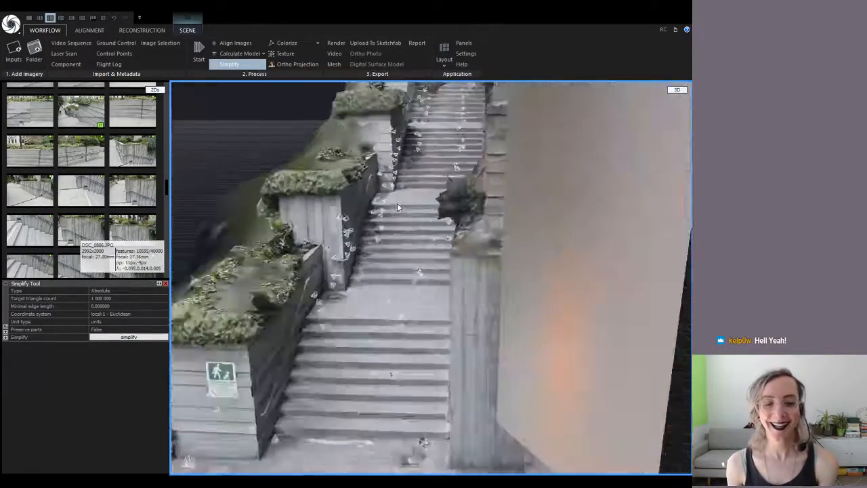
scroll(353, 263, "up", 5)
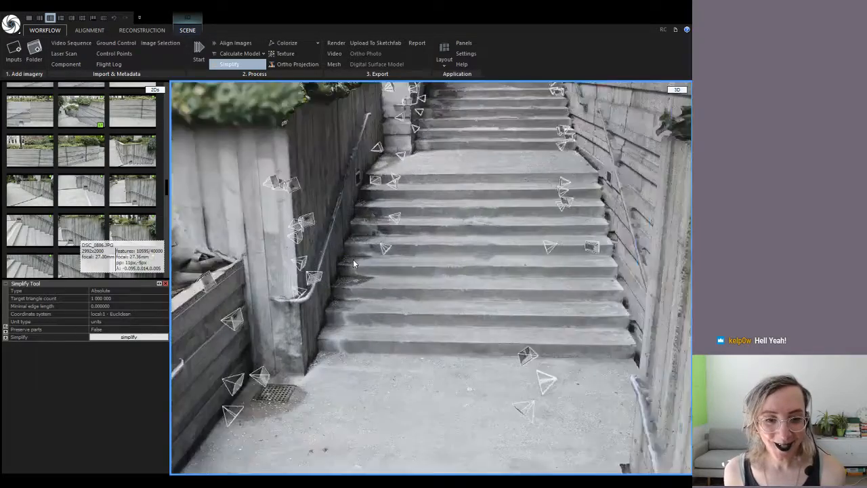
scroll(466, 242, "down", 5)
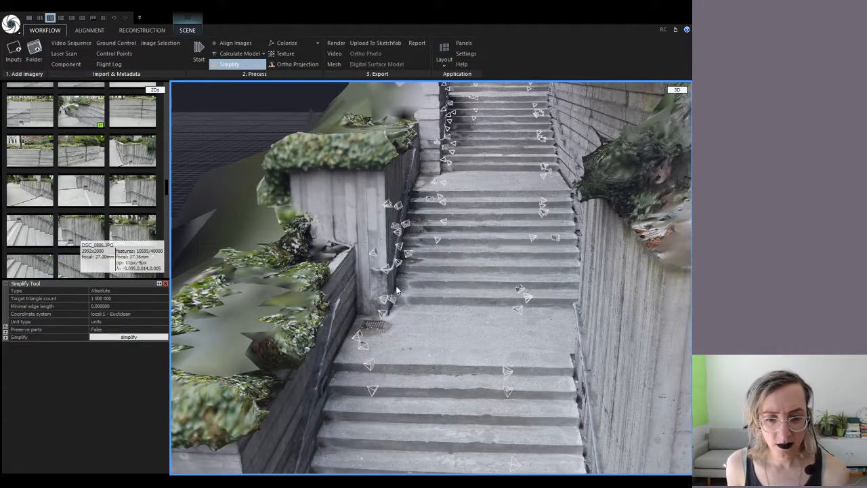
key("ctrl+s")
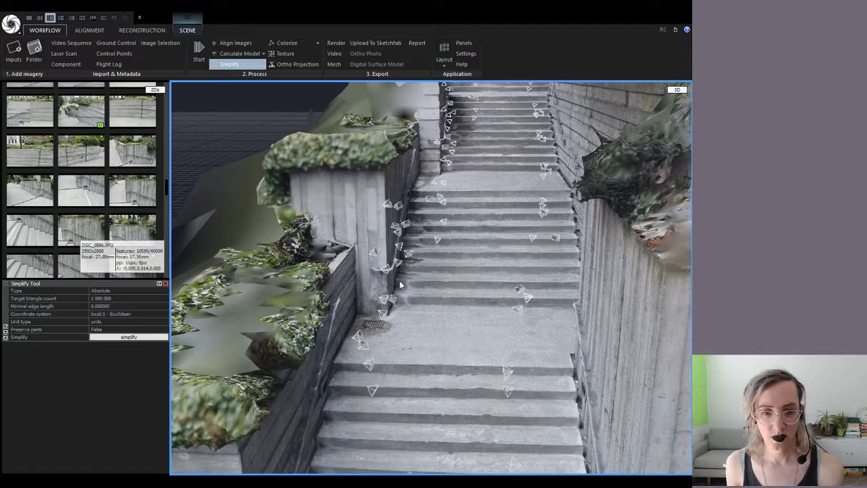
scroll(367, 353, "up", 6)
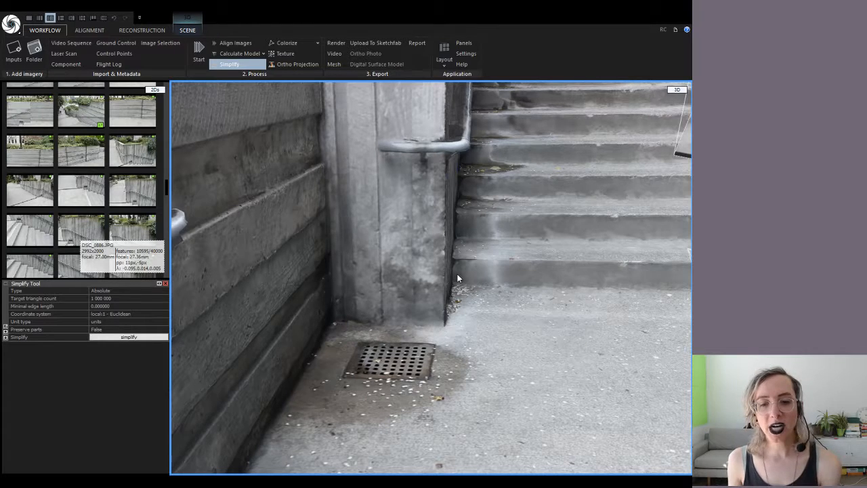
scroll(481, 354, "down", 2)
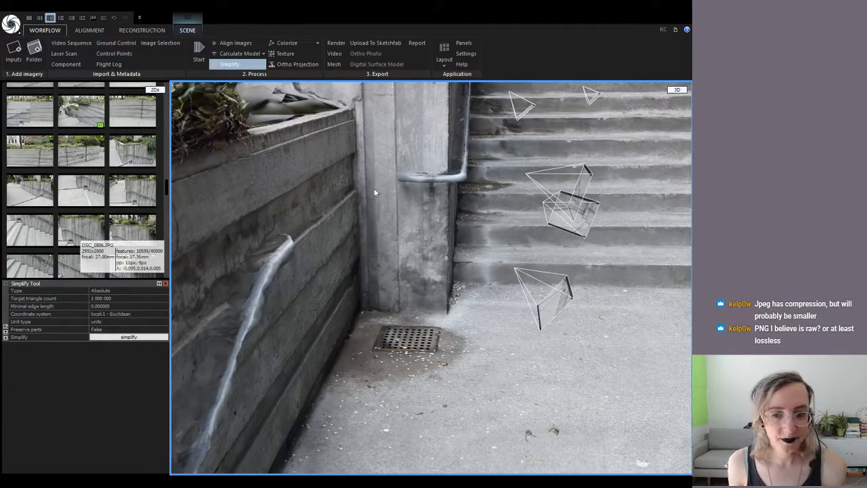
scroll(482, 186, "down", 6)
scroll(513, 244, "down", 5)
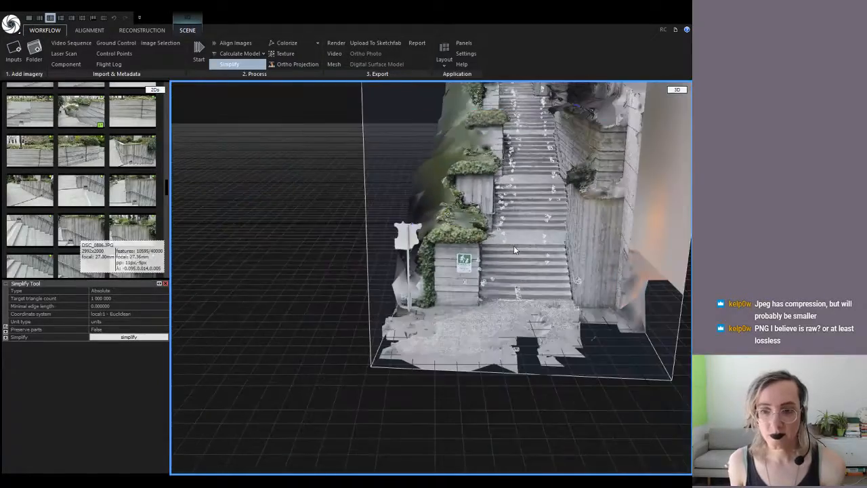
scroll(528, 195, "up", 8)
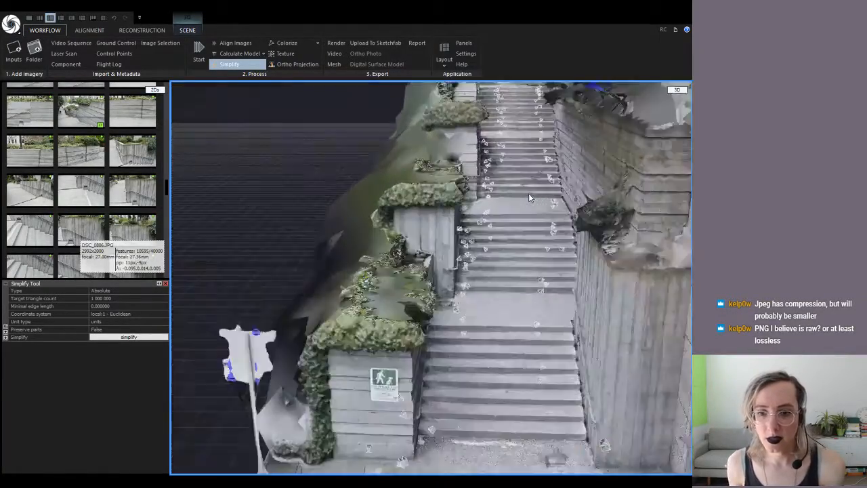
right_click_drag(515, 213, 512, 231)
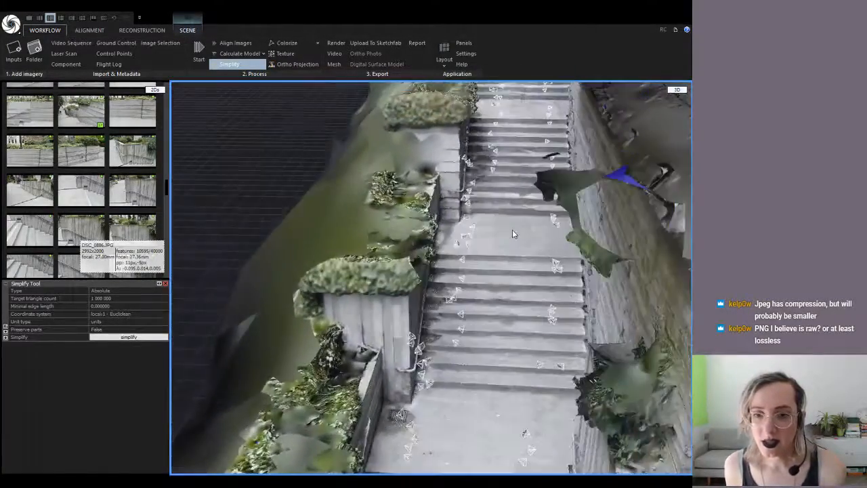
scroll(511, 202, "up", 5)
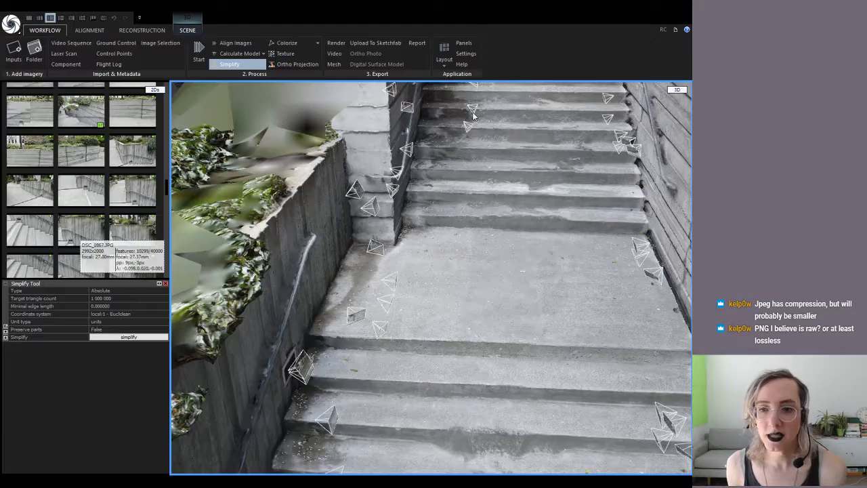
scroll(533, 186, "down", 5)
scroll(533, 185, "down", 5)
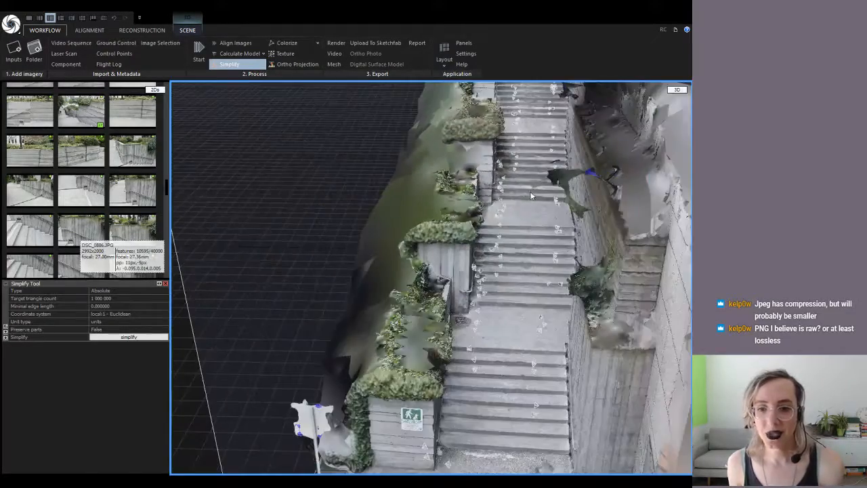
right_click_drag(509, 244, 476, 189)
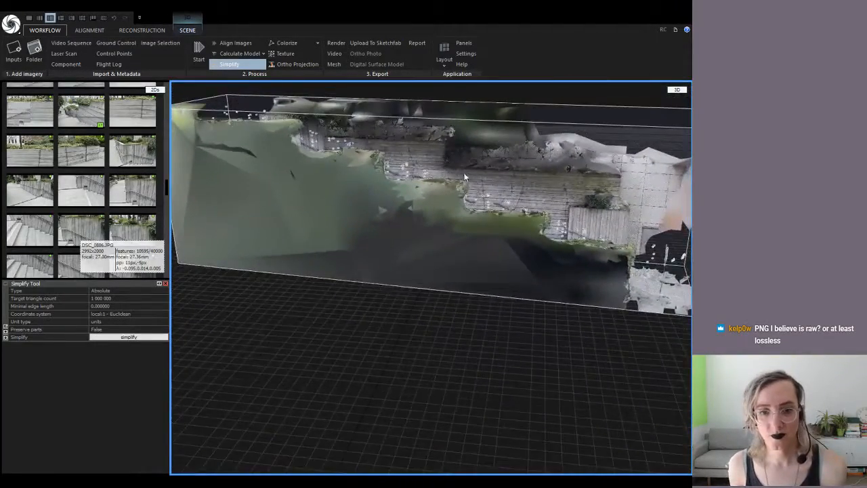
scroll(456, 157, "up", 5)
scroll(521, 177, "up", 4)
scroll(521, 177, "down", 6)
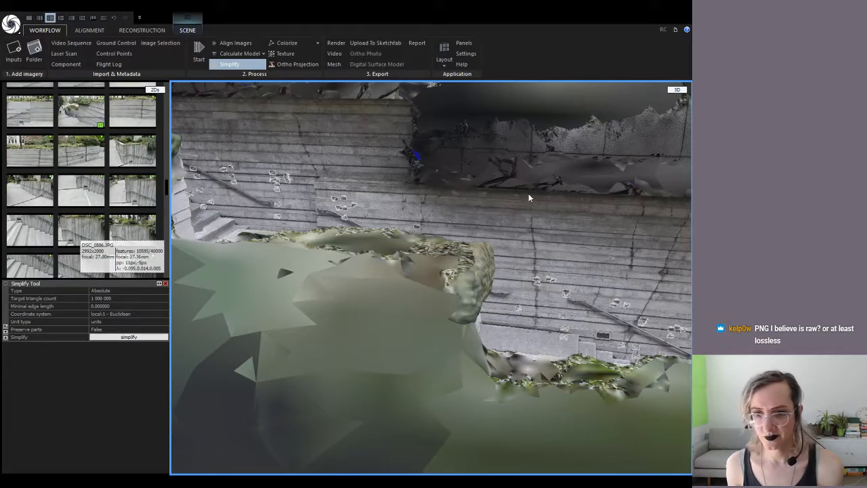
scroll(529, 198, "down", 3)
scroll(532, 199, "down", 4)
left_click_drag(449, 211, 406, 202)
scroll(480, 215, "up", 5)
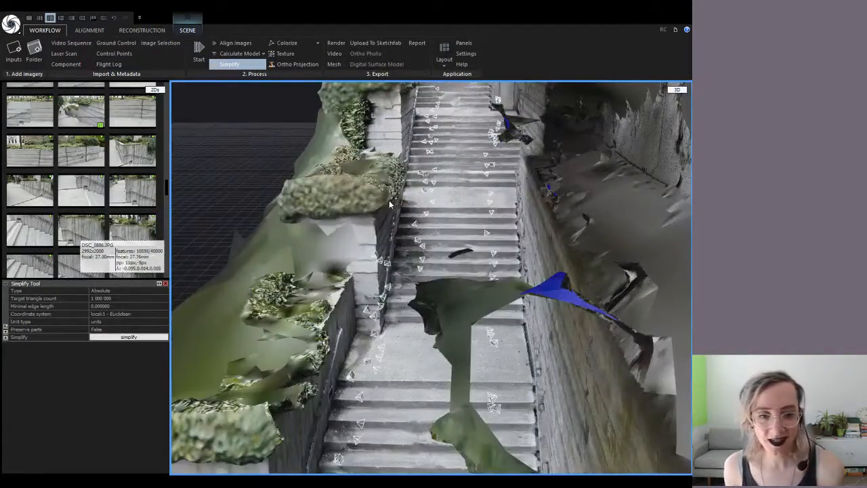
scroll(379, 216, "down", 8)
left_click_drag(371, 238, 451, 264)
Centre the wall and planters, then run Check Topology from the RECONSTRUCTION tab
left_click_drag(468, 186, 442, 212)
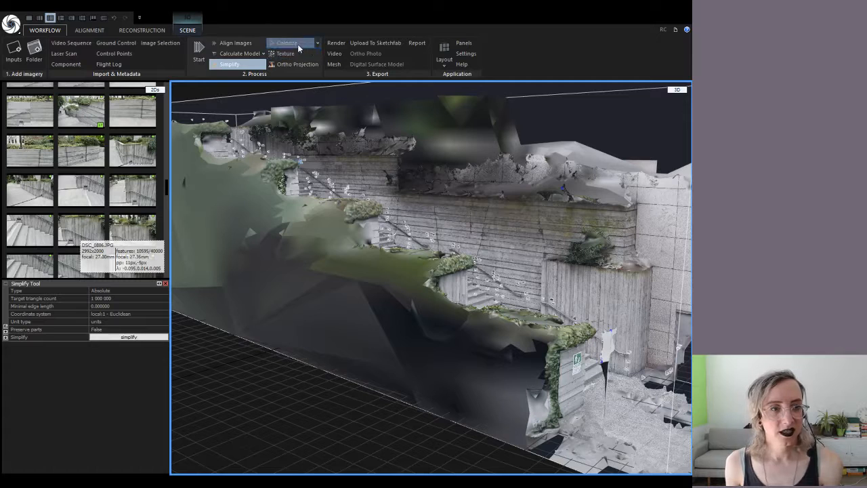
left_click(105, 30)
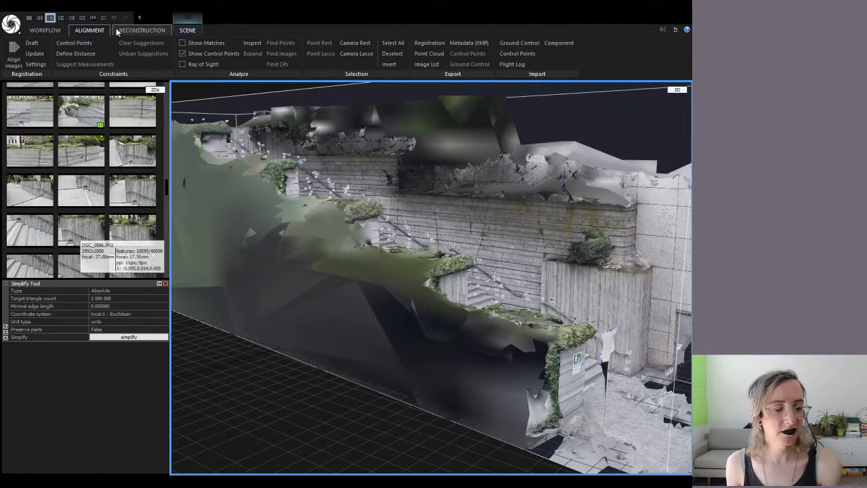
left_click(124, 30)
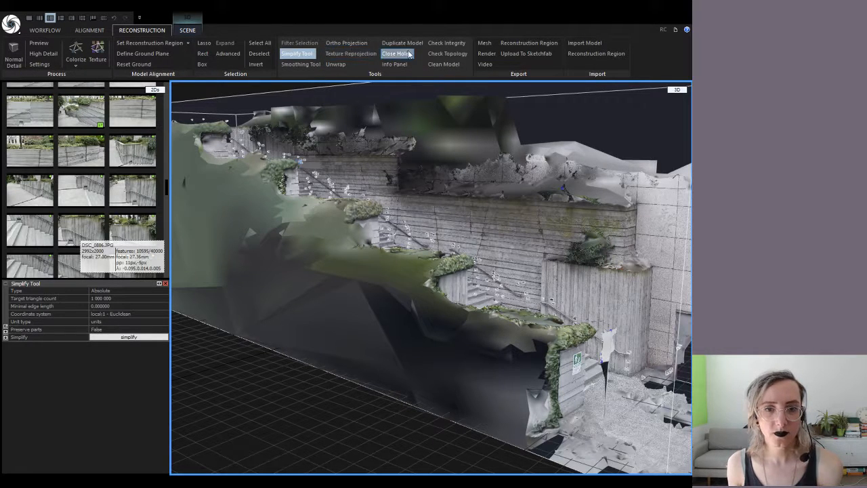
left_click(461, 57)
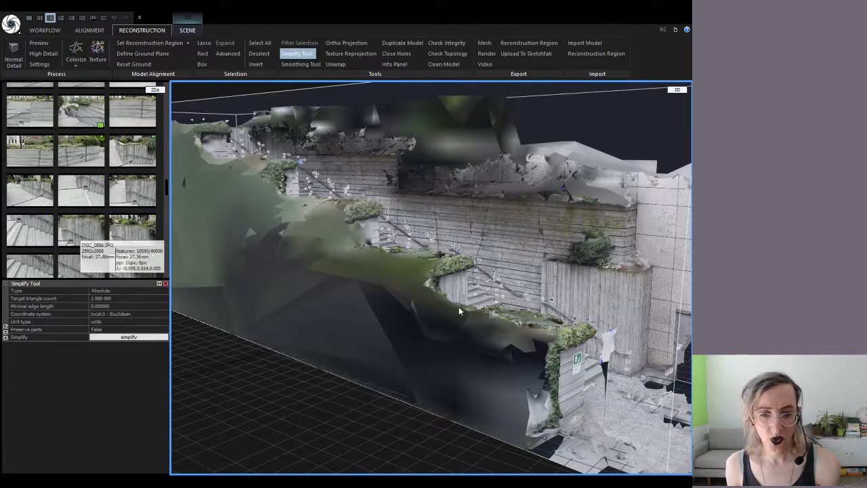
Lasso a trial patch of the stair mesh, then clear it with Deselect
left_click(205, 44)
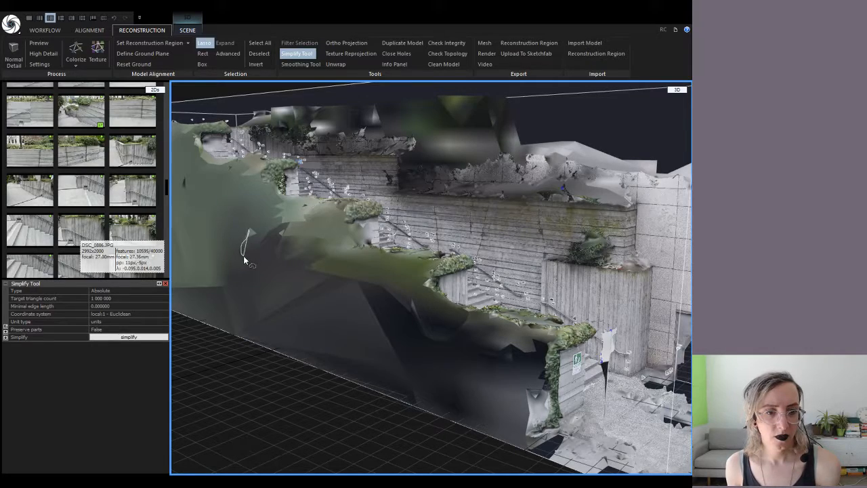
left_click_drag(244, 258, 246, 260)
scroll(284, 225, "down", 5)
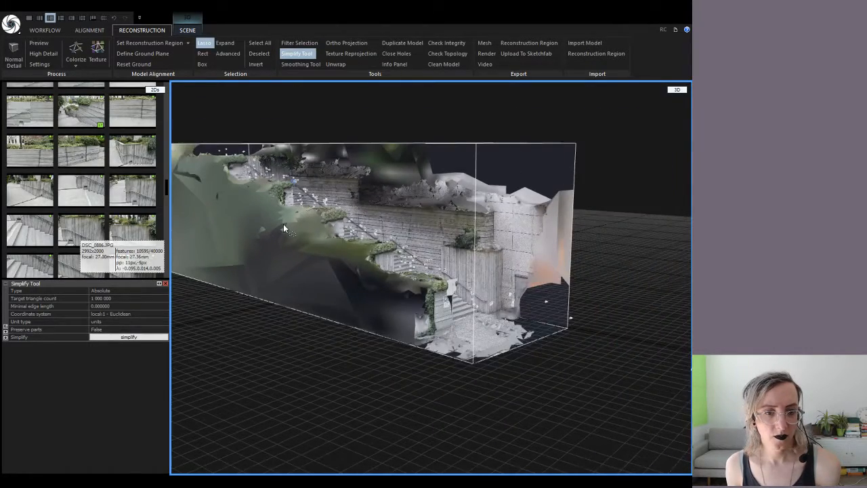
right_click_drag(283, 224, 322, 226)
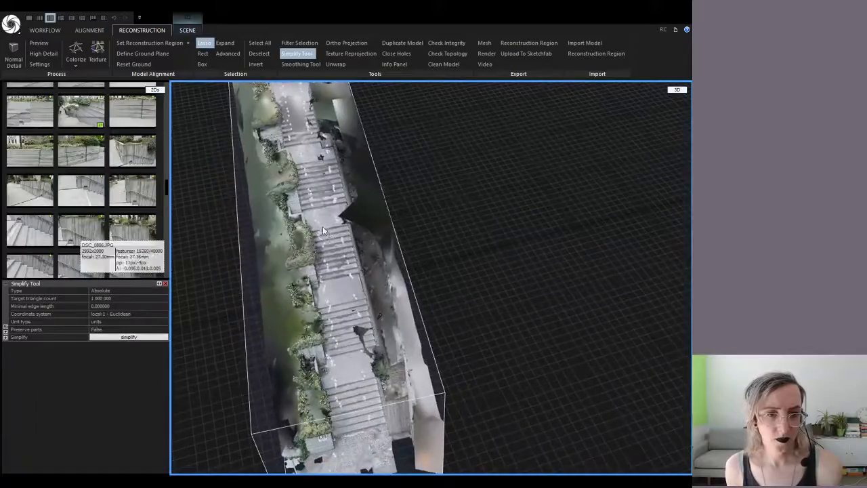
scroll(322, 226, "up", 3)
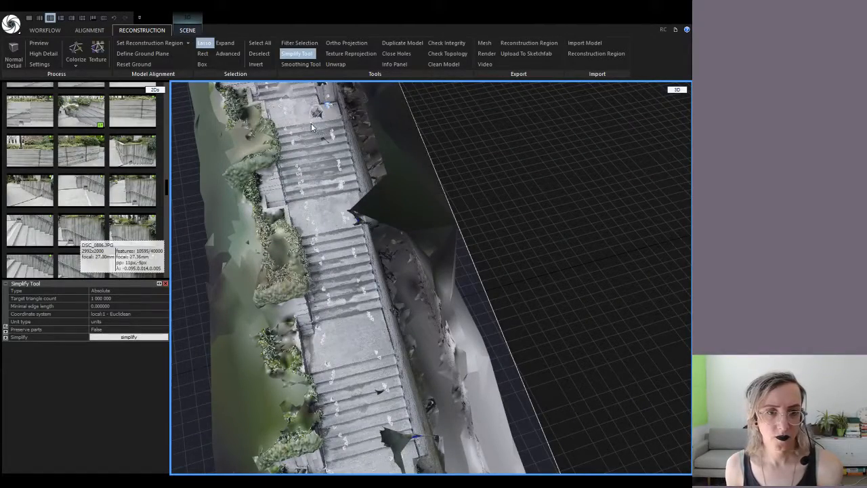
right_click_drag(325, 126, 342, 135)
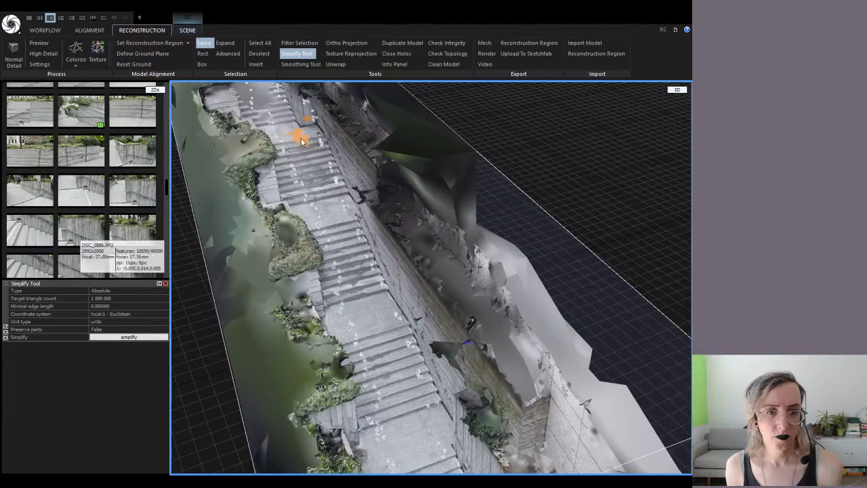
key("Escape")
scroll(303, 142, "up", 5)
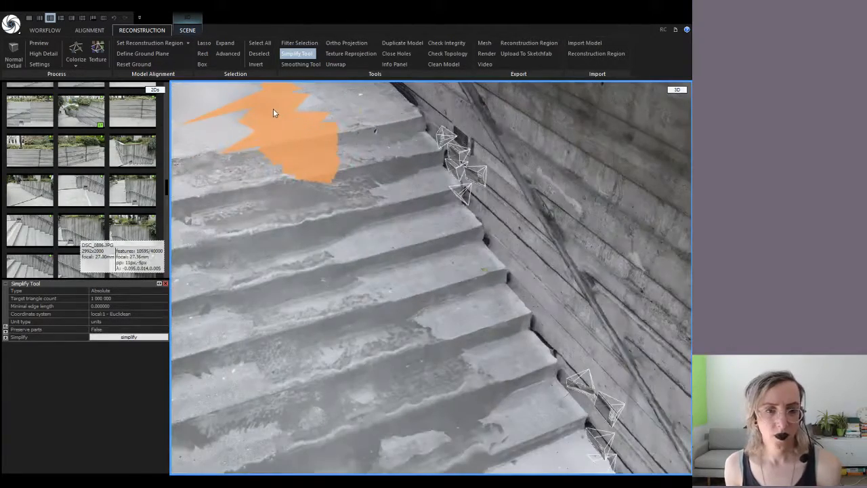
scroll(275, 110, "up", 3)
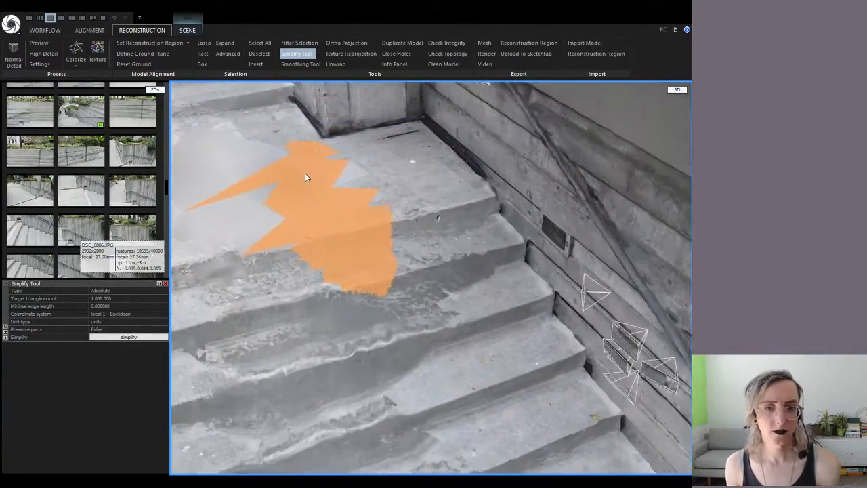
left_click(258, 54)
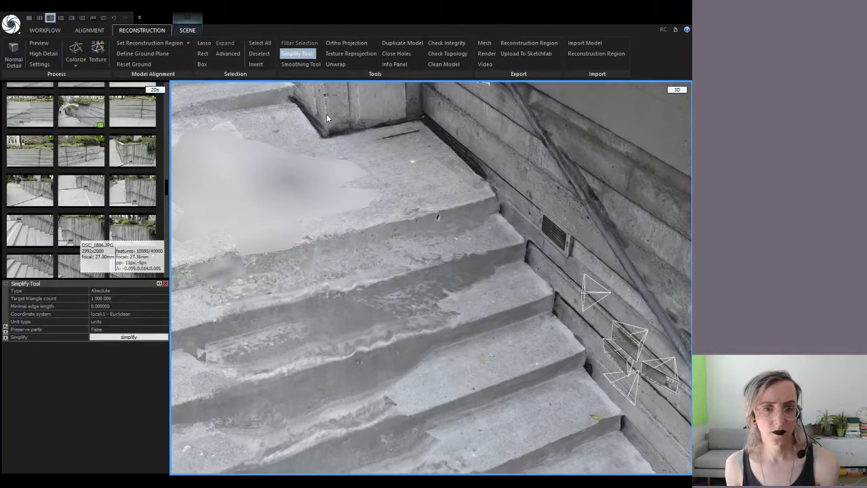
Looking up the staircase, lasso a patch near the wall top and deselect it again
scroll(335, 129, "down", 8)
scroll(366, 150, "up", 3)
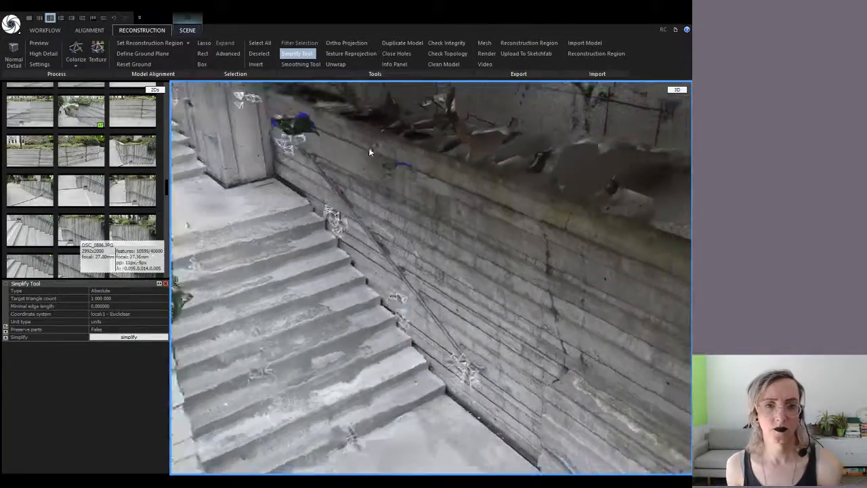
scroll(370, 151, "down", 2)
right_click_drag(370, 152, 335, 129)
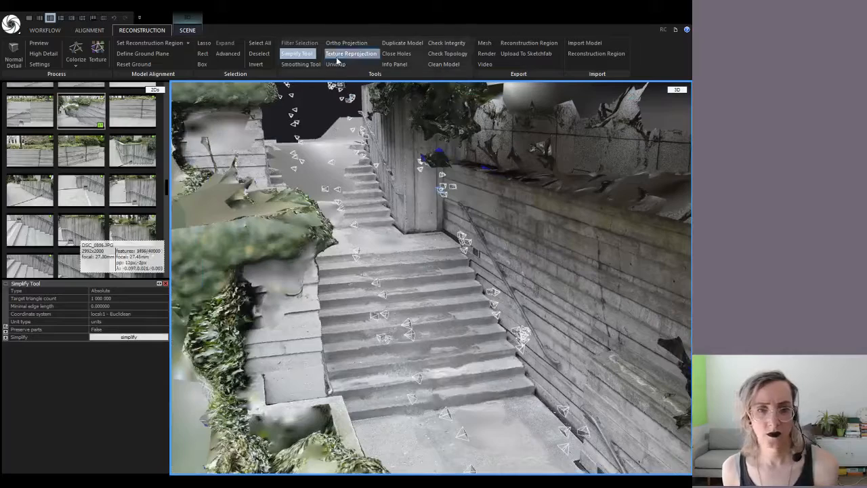
left_click(204, 42)
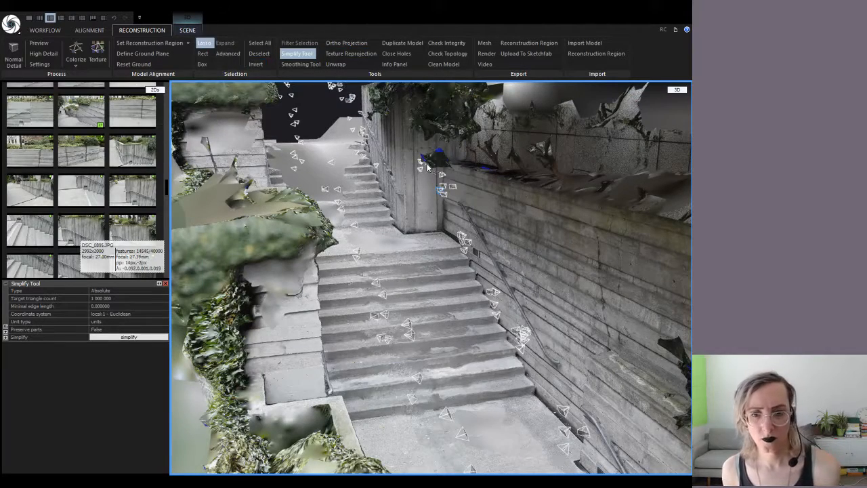
mouse_move(426, 168)
left_mouse_down()
mouse_move(460, 153)
mouse_move(413, 175)
mouse_move(411, 151)
mouse_move(411, 160)
left_mouse_up()
mouse_move(383, 213)
right_mouse_down()
mouse_move(414, 201)
mouse_move(410, 209)
right_mouse_up()
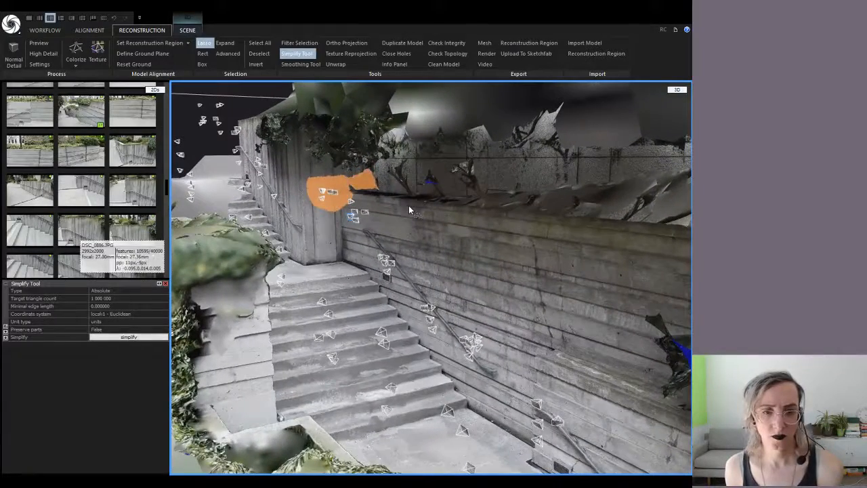
left_click(263, 57)
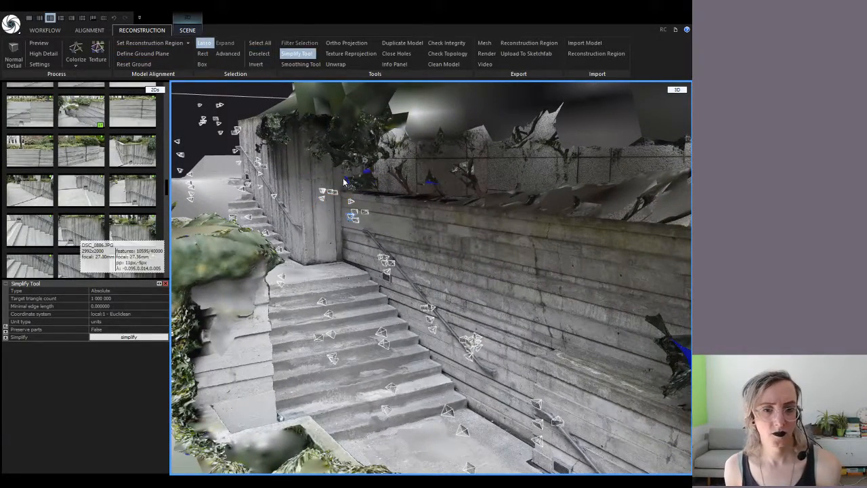
Lasso the floating fragments above the stairs and remove them with Clean Model
right_click_drag(344, 179, 281, 134)
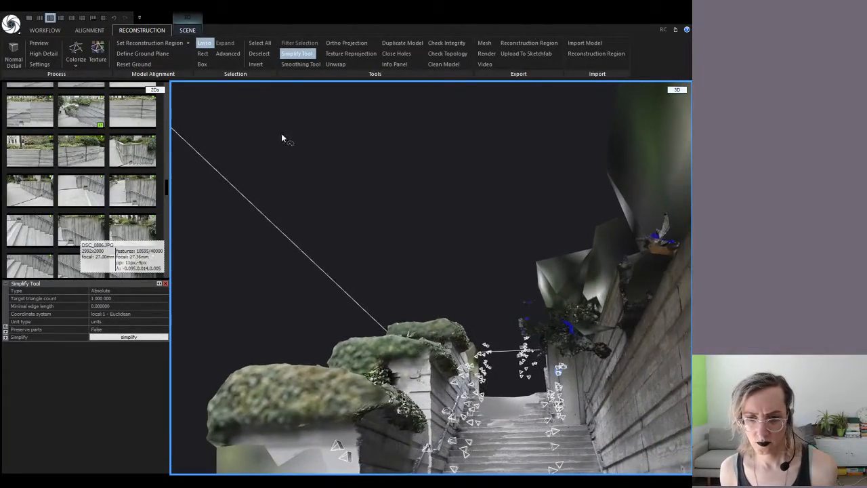
mouse_move(516, 298)
left_mouse_down()
mouse_move(525, 348)
mouse_move(545, 319)
mouse_move(520, 291)
left_mouse_up()
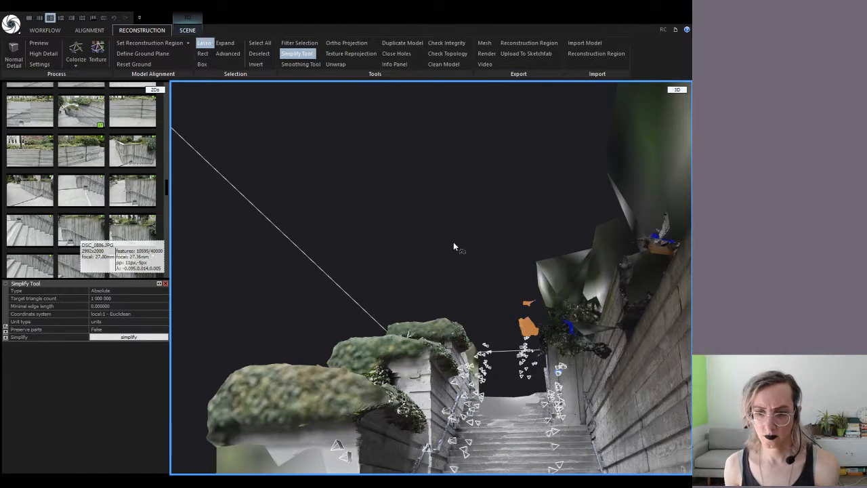
key("Escape")
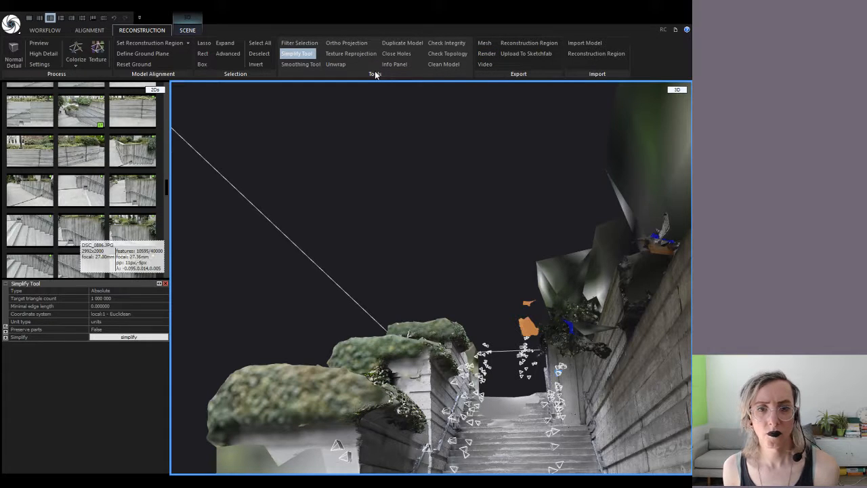
left_click(438, 66)
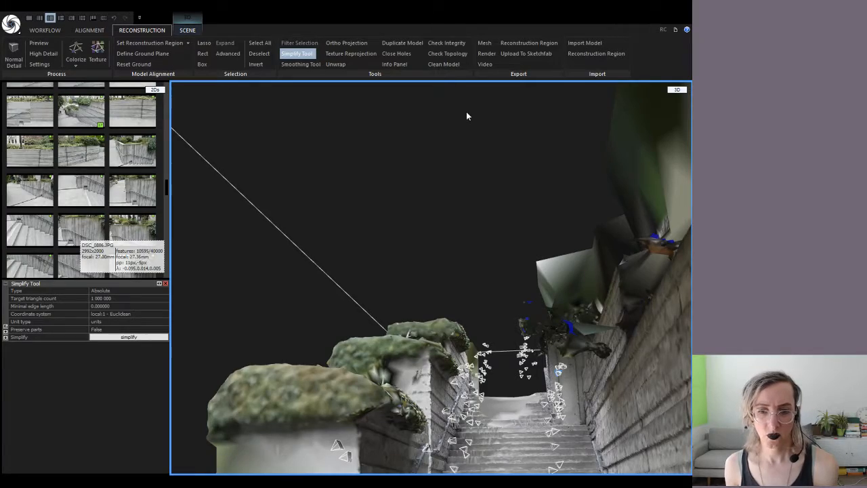
scroll(465, 113, "up", 3)
right_click_drag(455, 180, 556, 257)
scroll(457, 249, "down", 6)
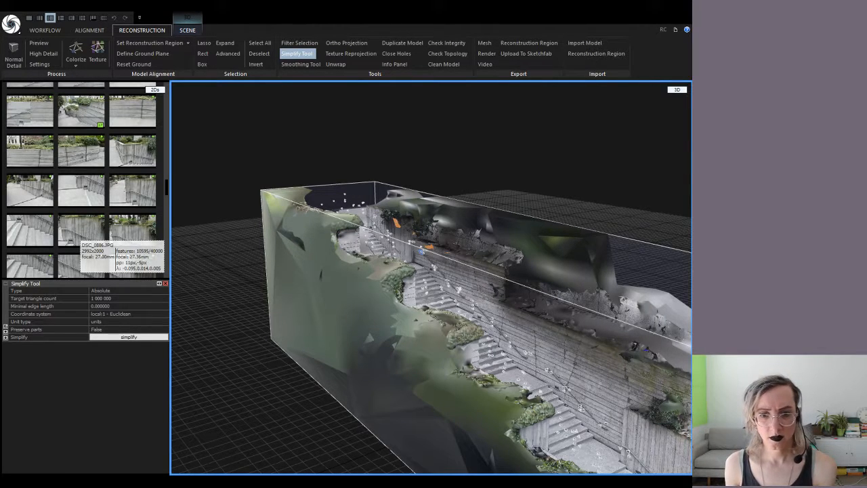
scroll(435, 300, "up", 5)
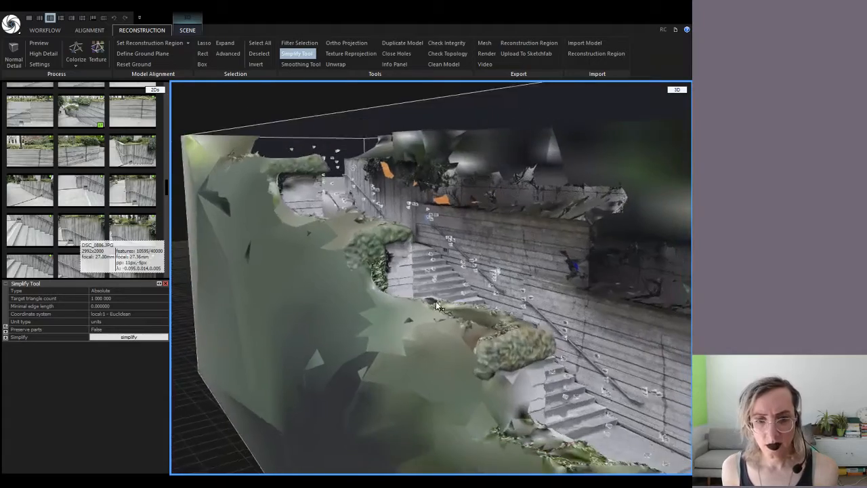
left_click_drag(435, 300, 502, 328)
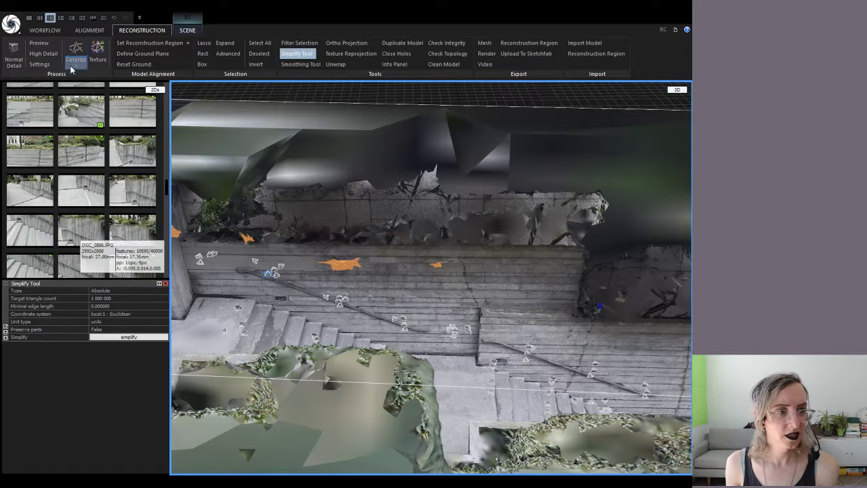
left_click(186, 32)
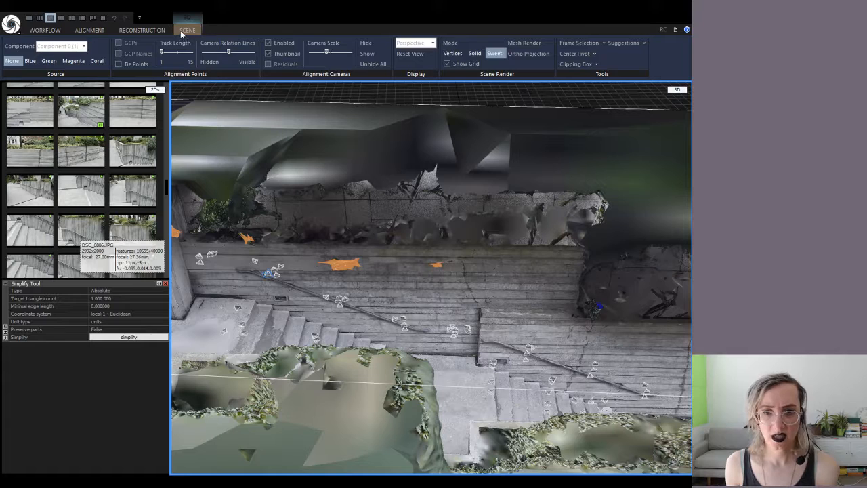
left_click(163, 30)
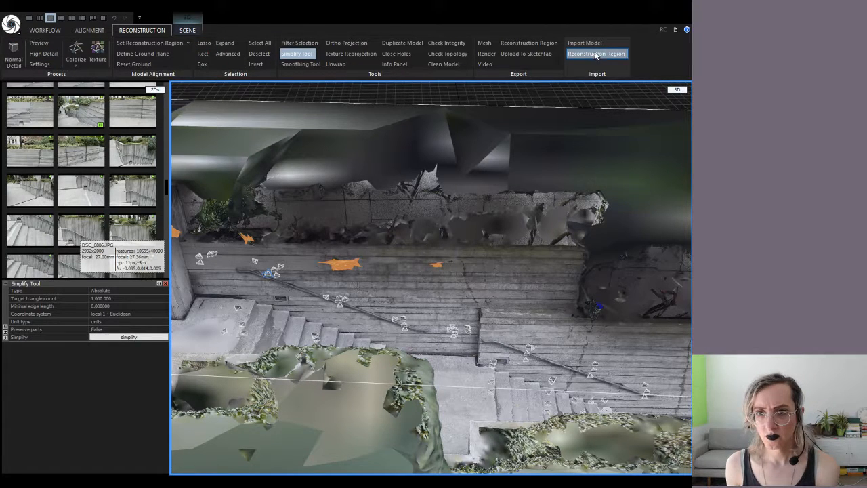
scroll(459, 152, "down", 4)
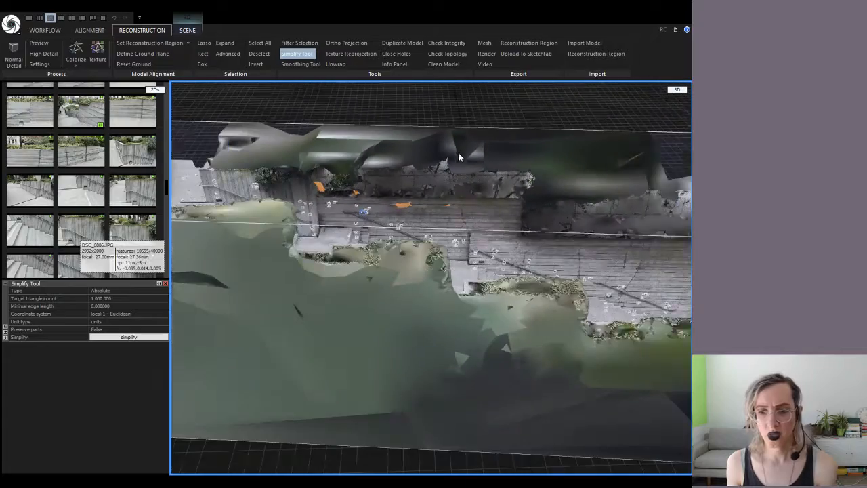
left_click_drag(451, 320, 280, 298)
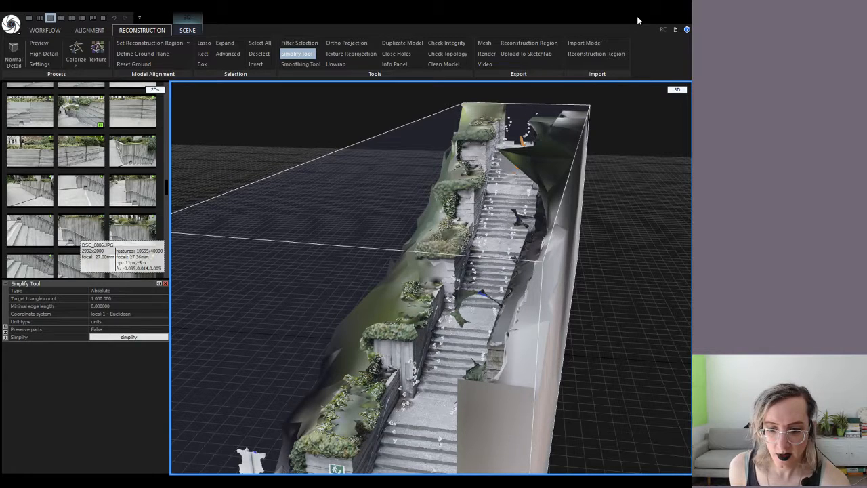
Open the exported 04-04-19-unionstreet FBX from the freewaypark folder, then minimize RealityCapture
key("alt+Tab")
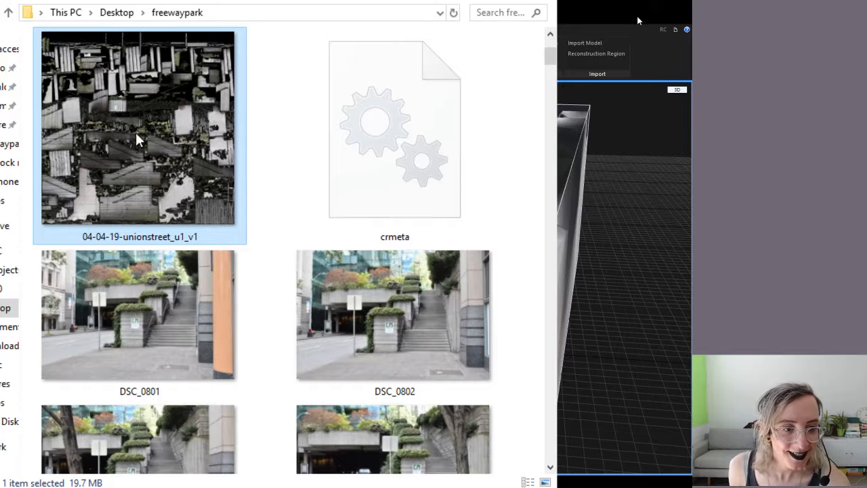
scroll(118, 202, "up", 1)
scroll(119, 202, "down", 3)
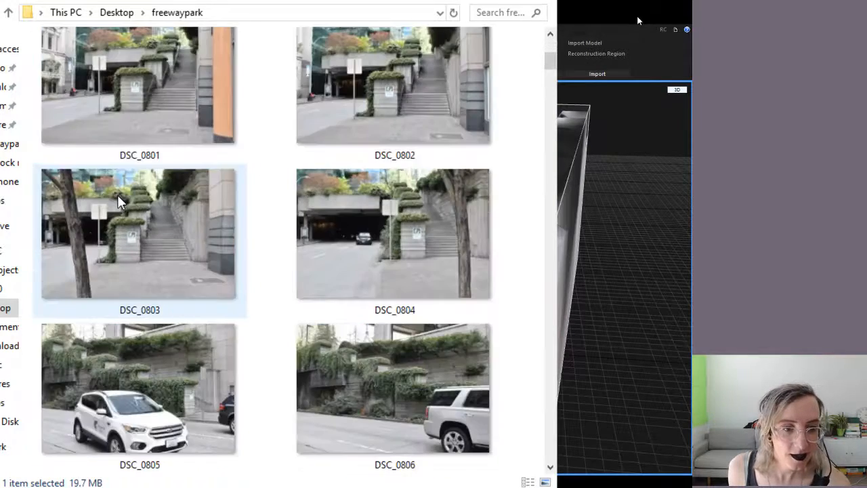
scroll(119, 202, "up", 1)
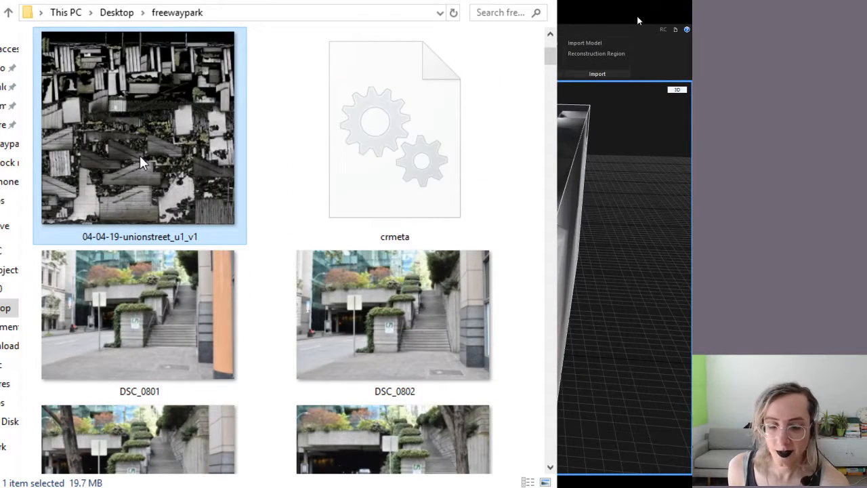
scroll(140, 161, "up", 2)
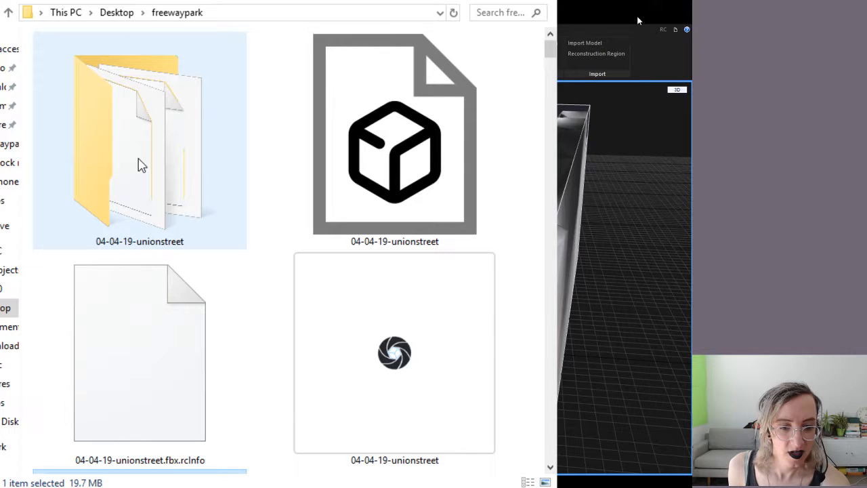
scroll(140, 165, "down", 1)
left_click(352, 166)
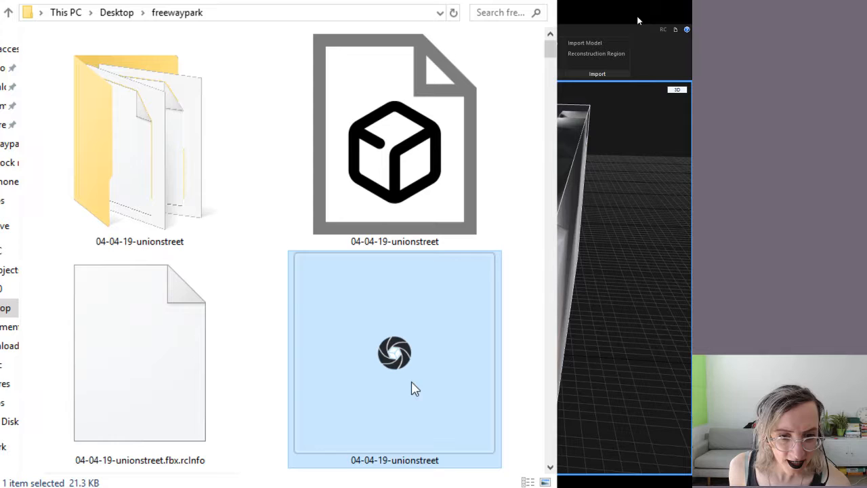
left_click(430, 177)
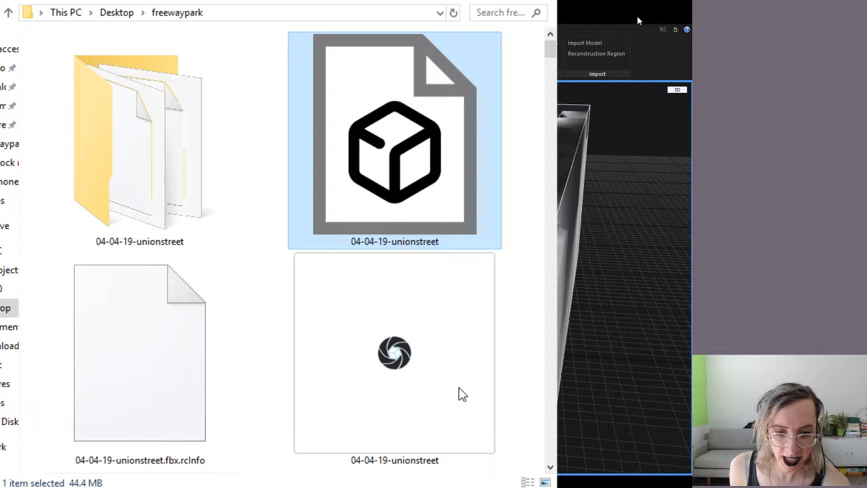
double_click(380, 154)
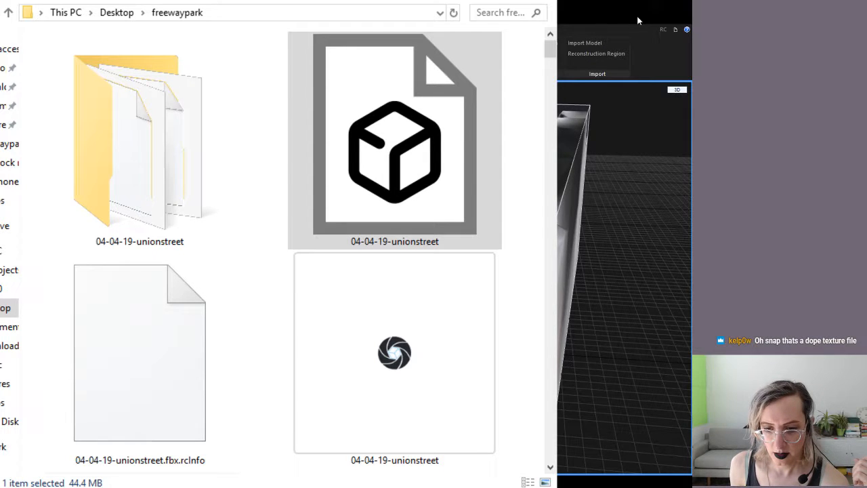
left_click(636, 20)
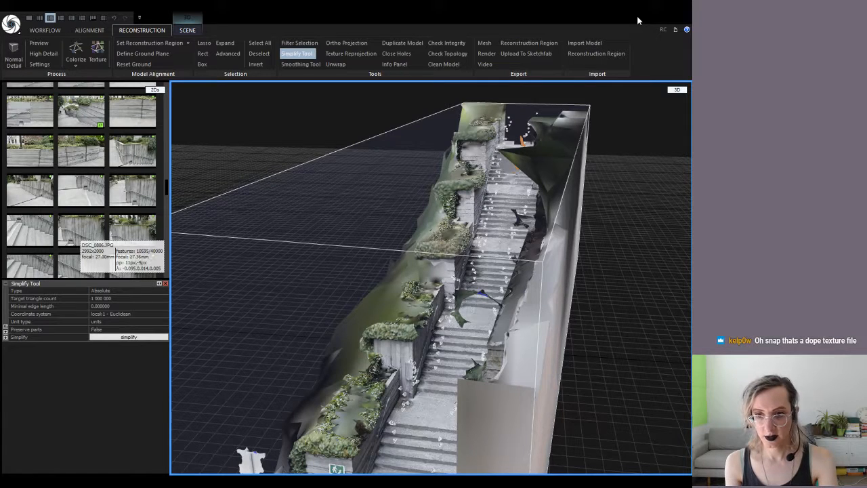
left_click(637, 20)
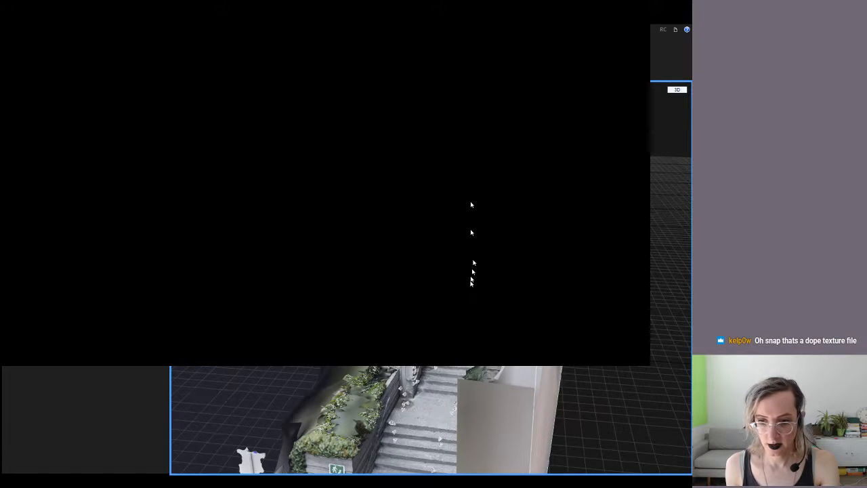